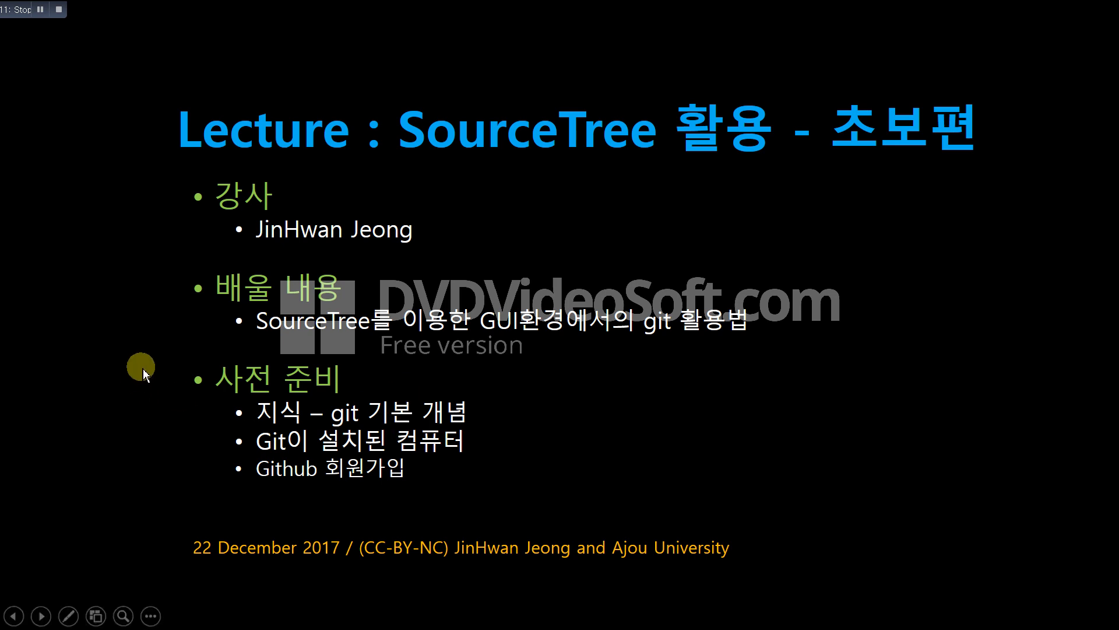
Step: Advance from the 'Lecture : SourceTree 활용 - 초보편' title slide to the Index slide
{"action": "left_click", "coordinate": [143, 370]}
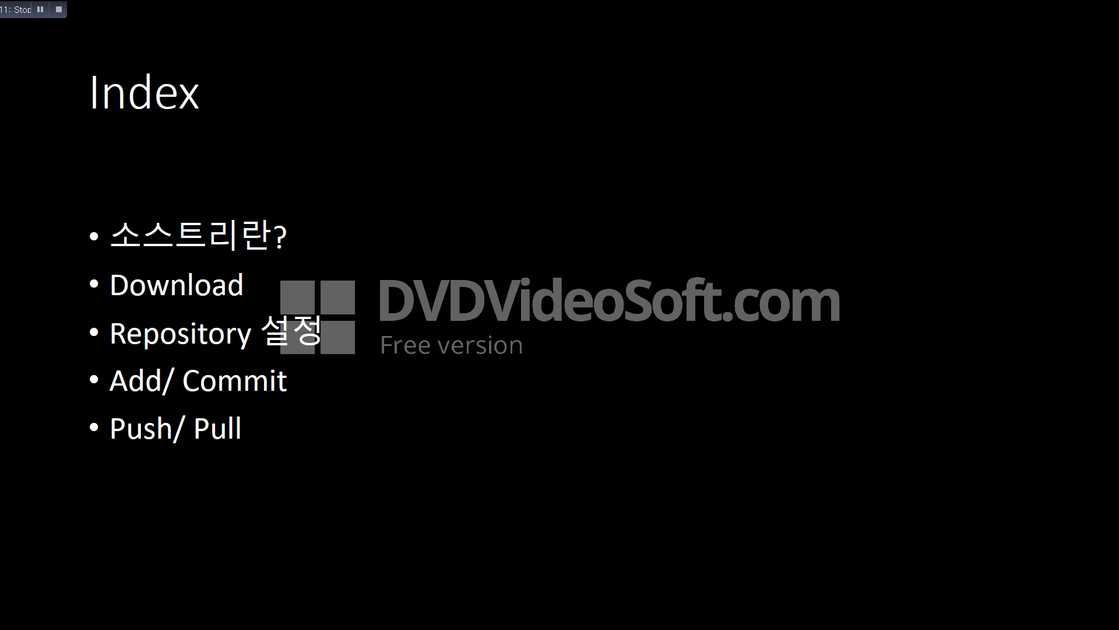
Step: Move forward two slides, past the SourceTree introduction, to the '1. Download' slide
{"action": "key", "text": "Right"}
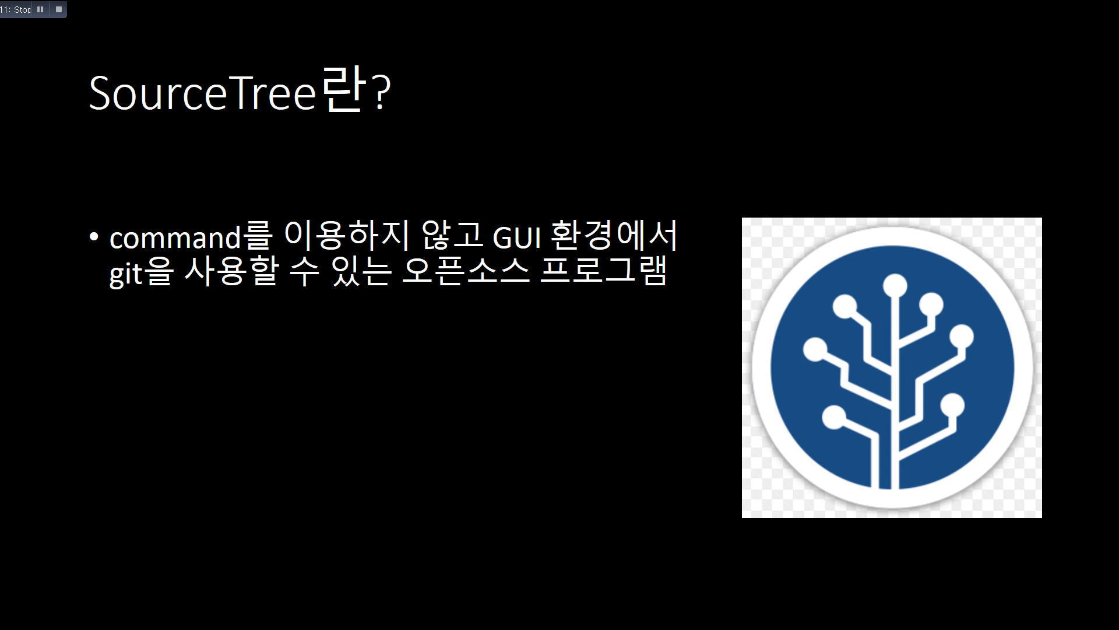
{"action": "key", "text": "Right"}
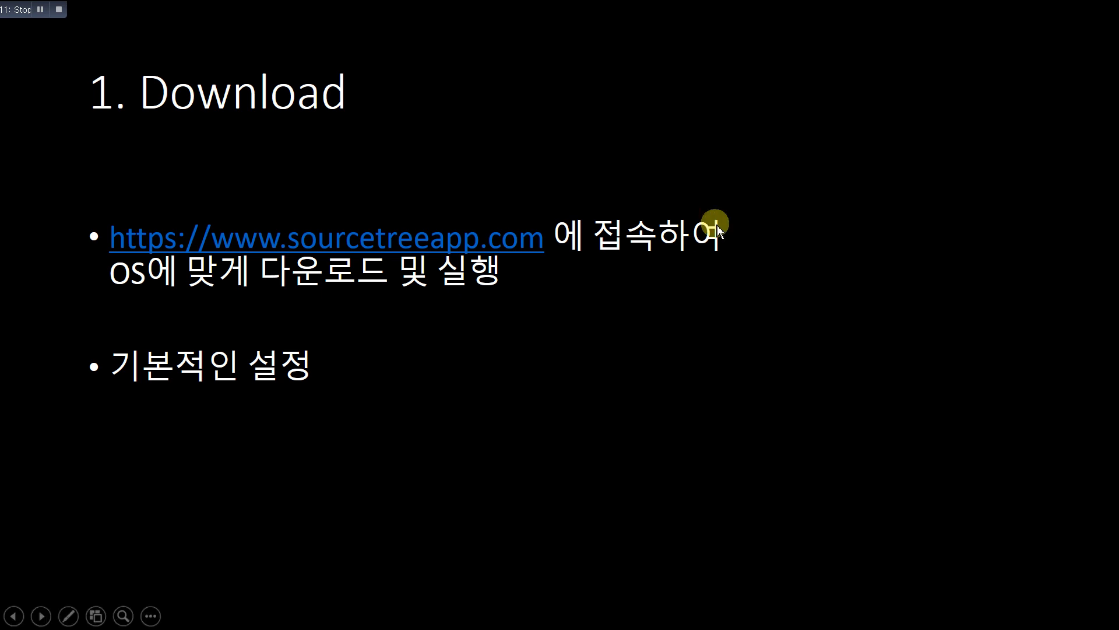
Step: Open sourcetreeapp.com from the slide in a maximized Edge, then download and run the Windows installer
{"action": "left_click", "coordinate": [404, 244]}
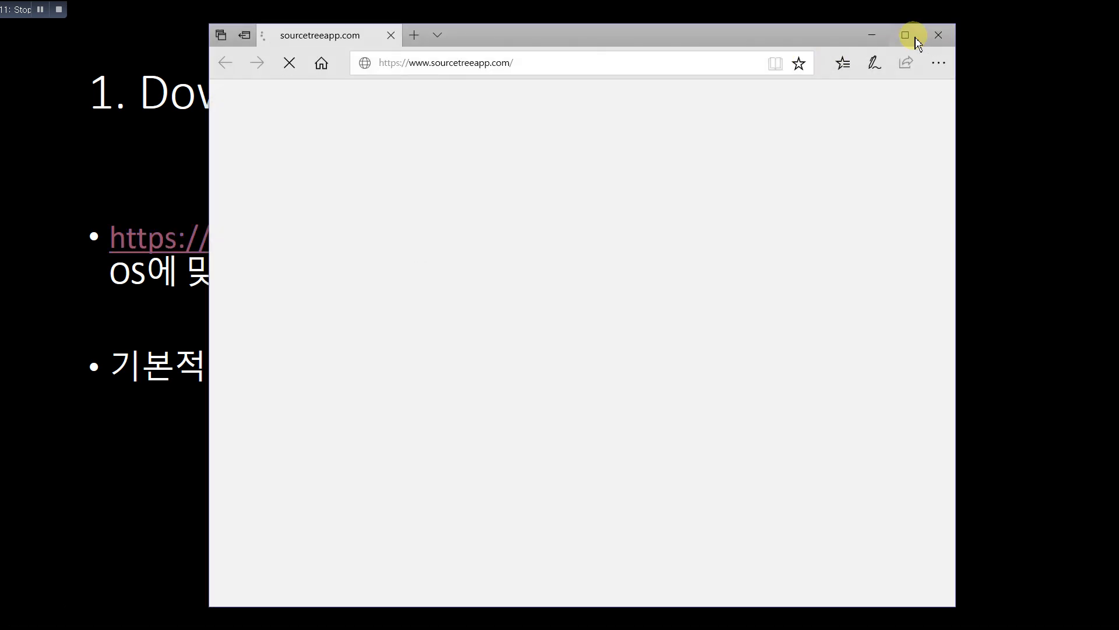
{"action": "left_click", "coordinate": [905, 35]}
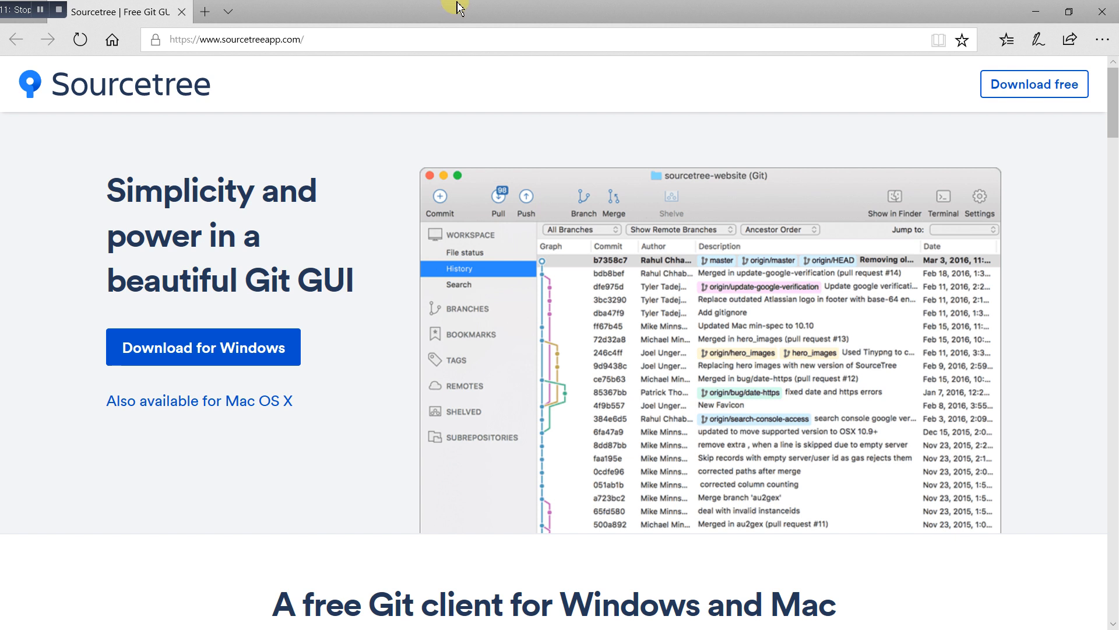
{"action": "left_click", "coordinate": [253, 352]}
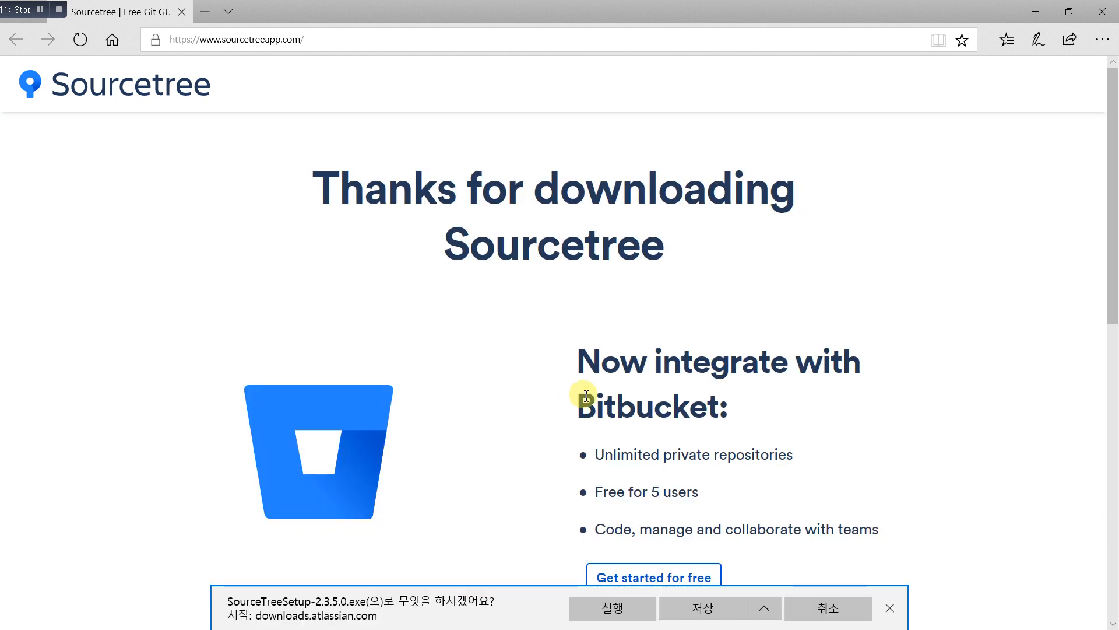
{"action": "left_click", "coordinate": [608, 612]}
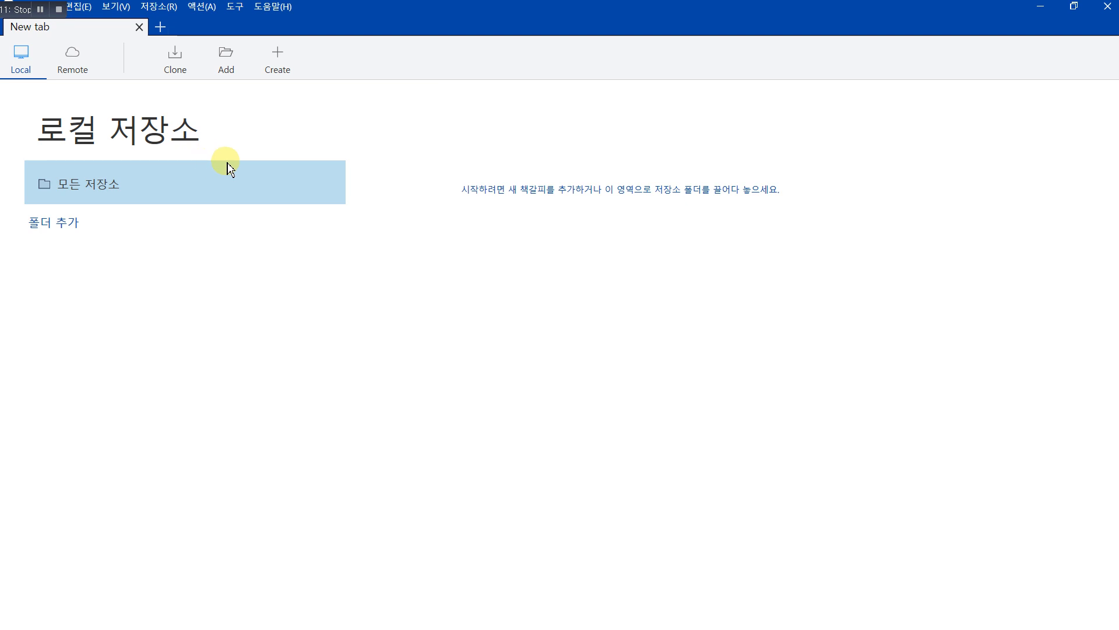
Step: Check the Remote GitHub repositories list, then open the Create a repository form
{"action": "left_click", "coordinate": [71, 76]}
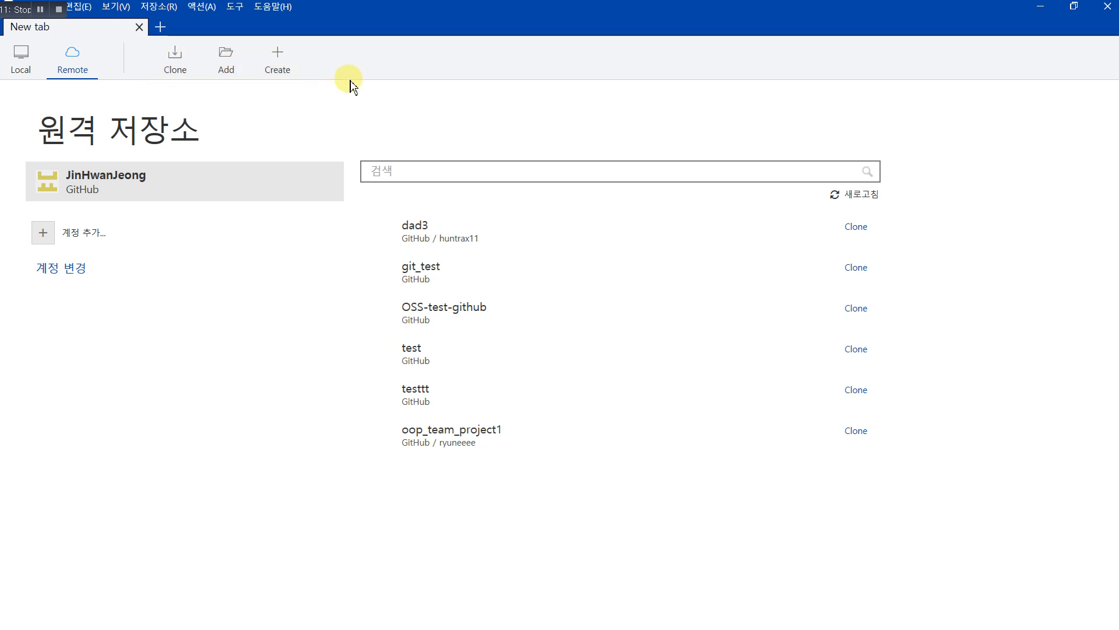
{"action": "left_click", "coordinate": [30, 67]}
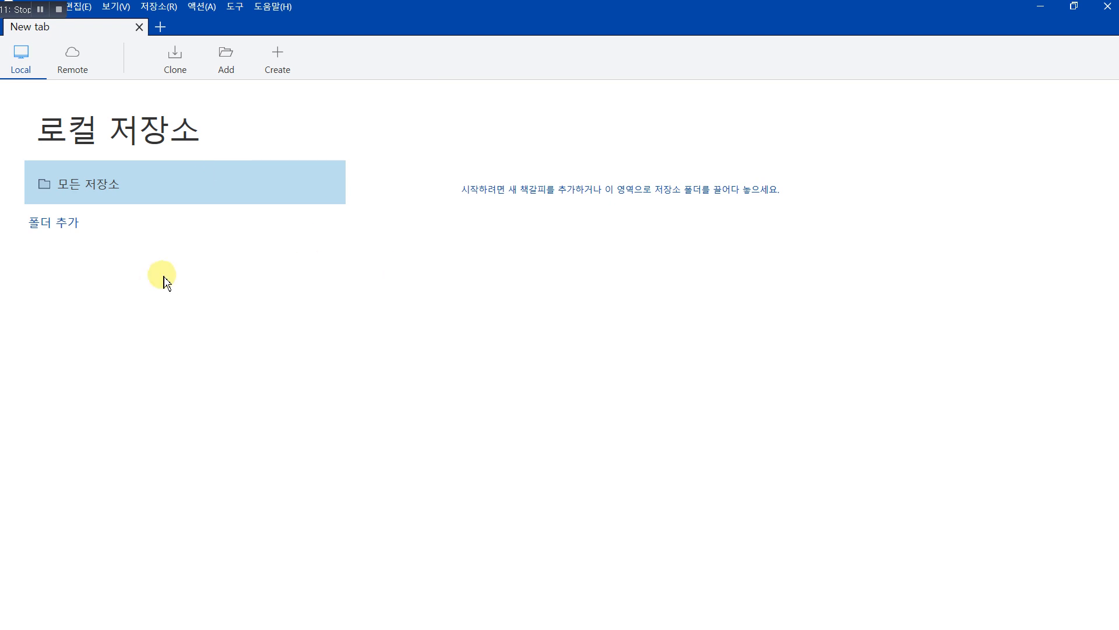
{"action": "left_click", "coordinate": [285, 72]}
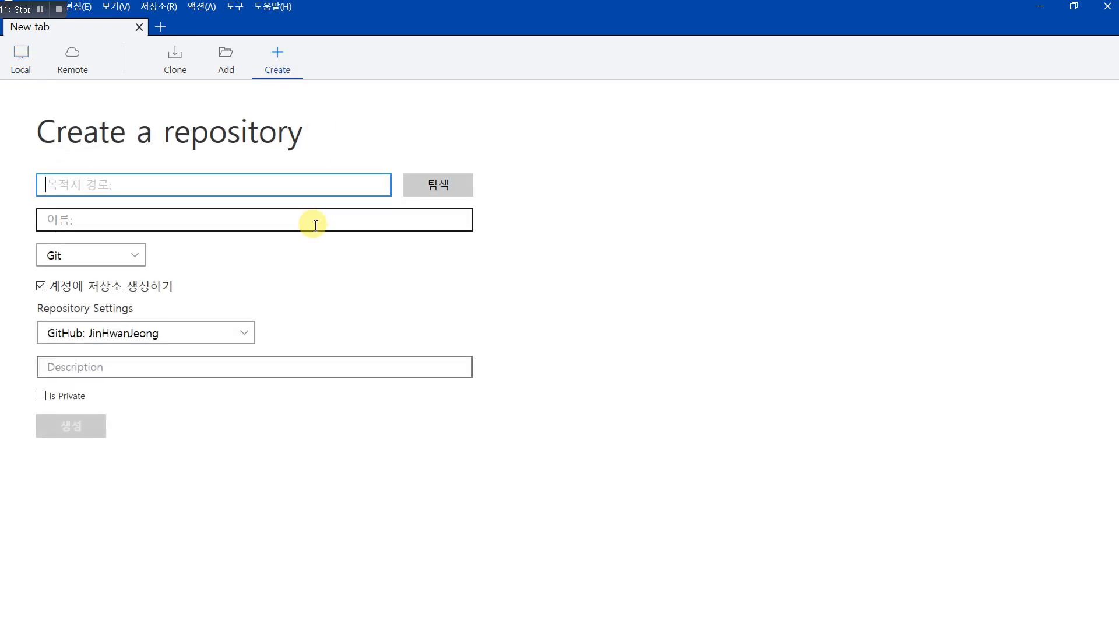
Step: Create a local repository at Documents\test_git with 계정에 저장소 생성하기 unchecked
{"action": "left_click", "coordinate": [438, 187]}
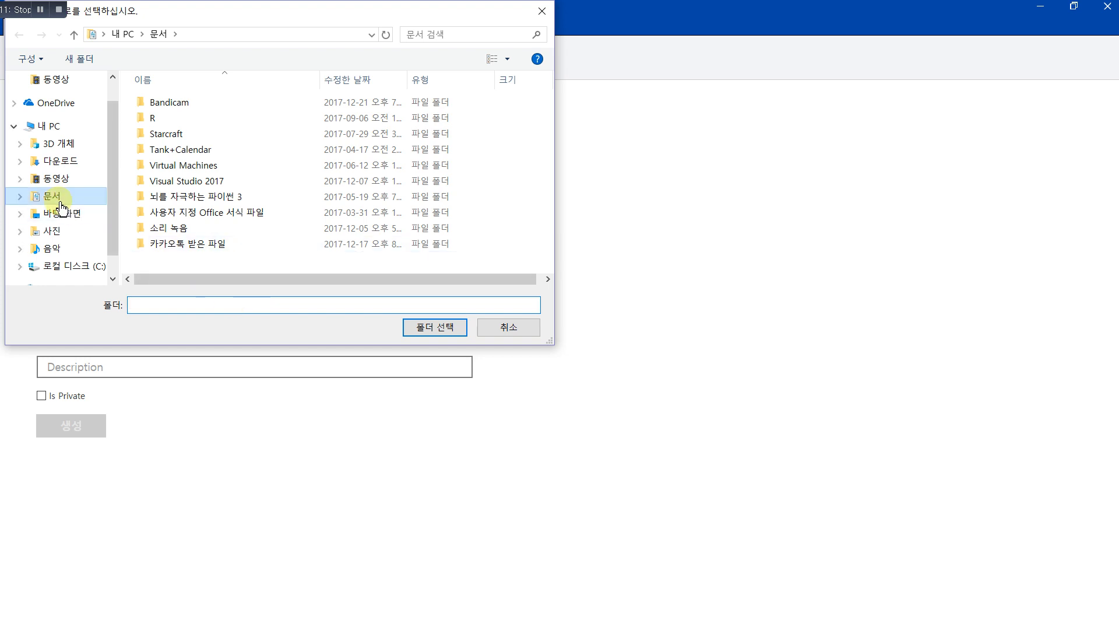
{"action": "left_click", "coordinate": [26, 196]}
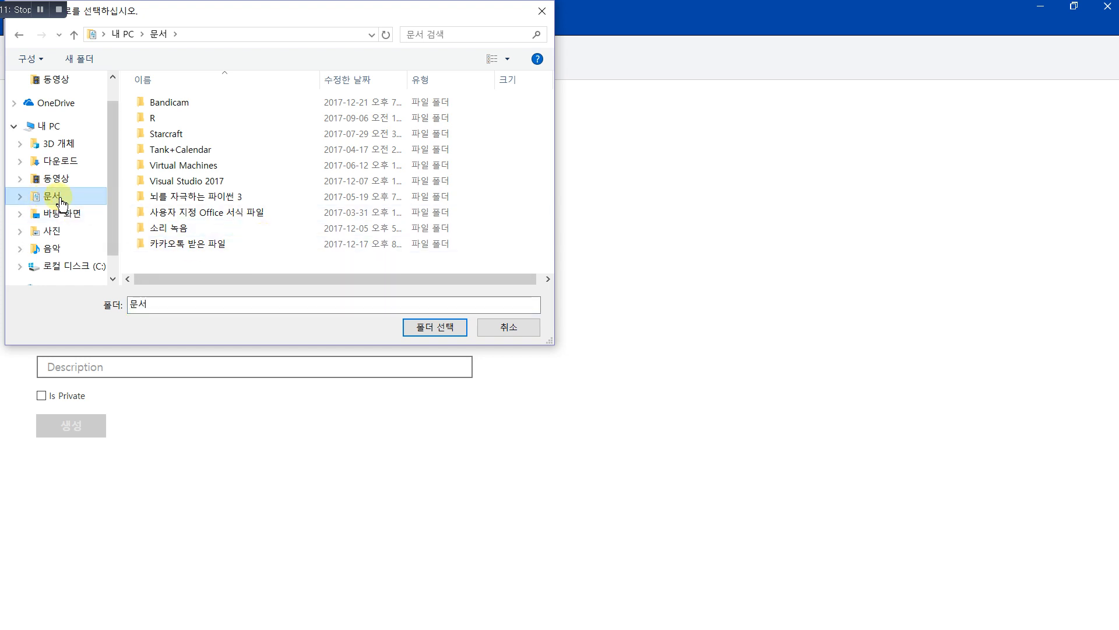
{"action": "left_click", "coordinate": [430, 331]}
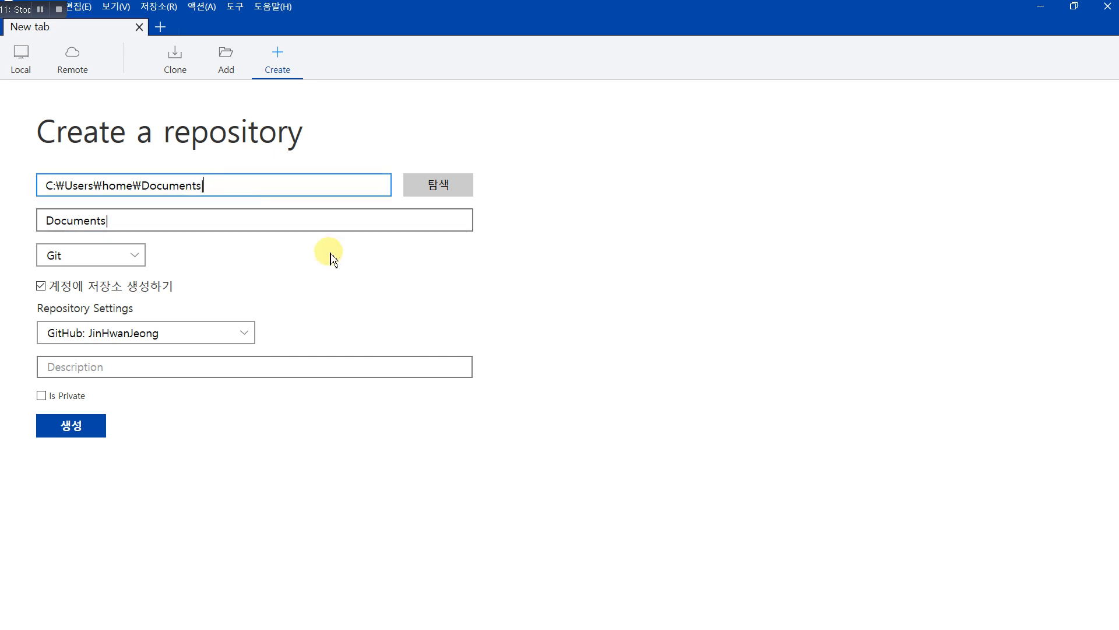
{"action": "type", "text": "\\"}
{"action": "type", "text": "d"}
{"action": "key", "text": "BackSpace"}
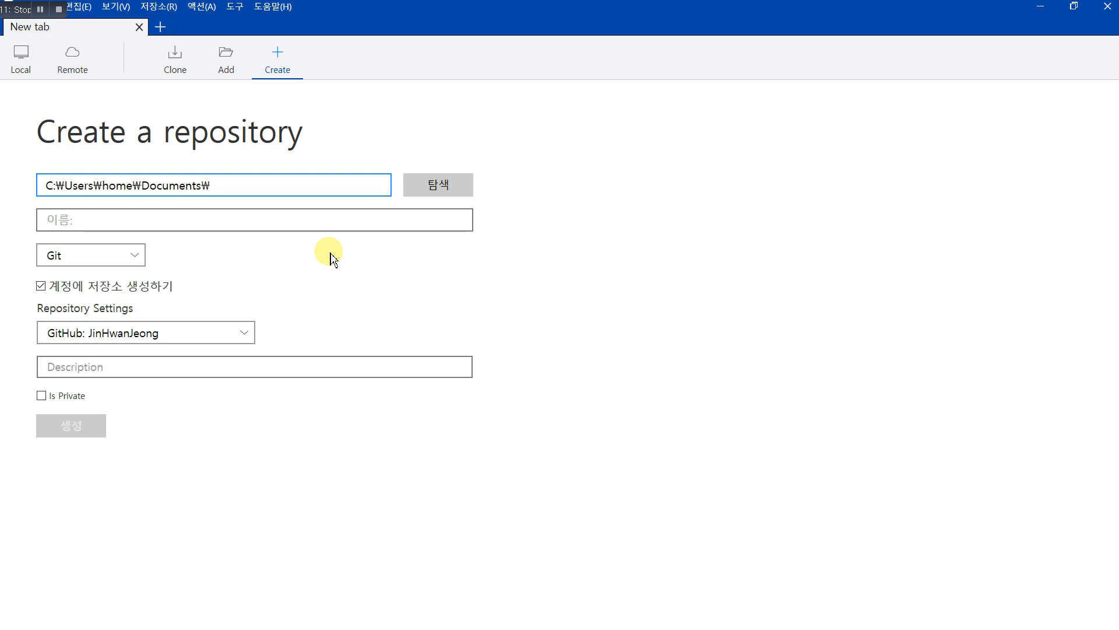
{"action": "type", "text": "t"}
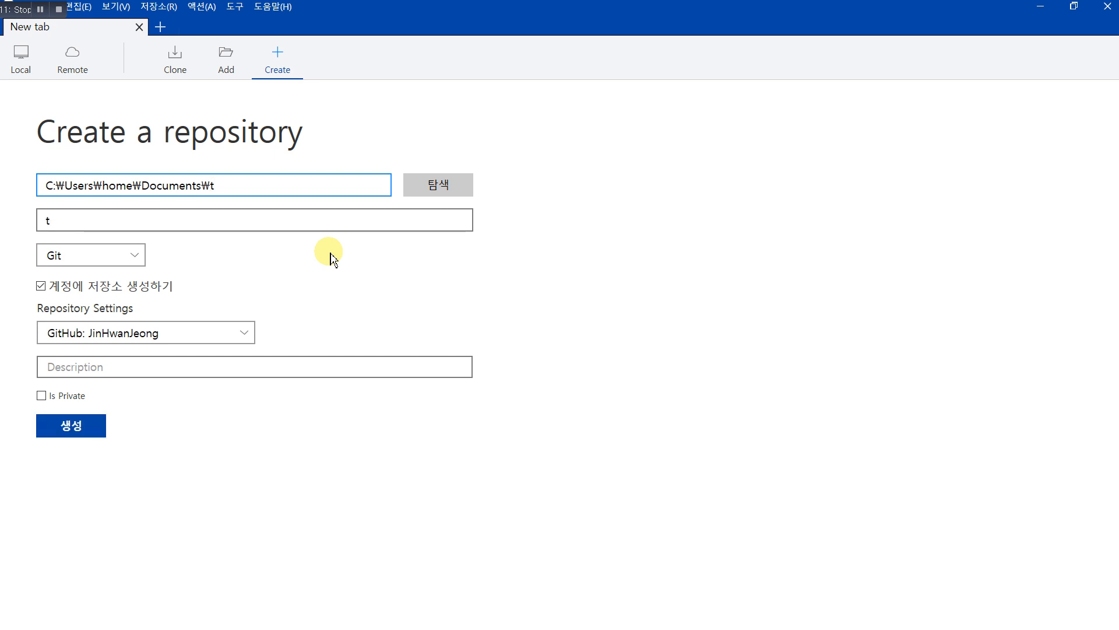
{"action": "type", "text": "est_git"}
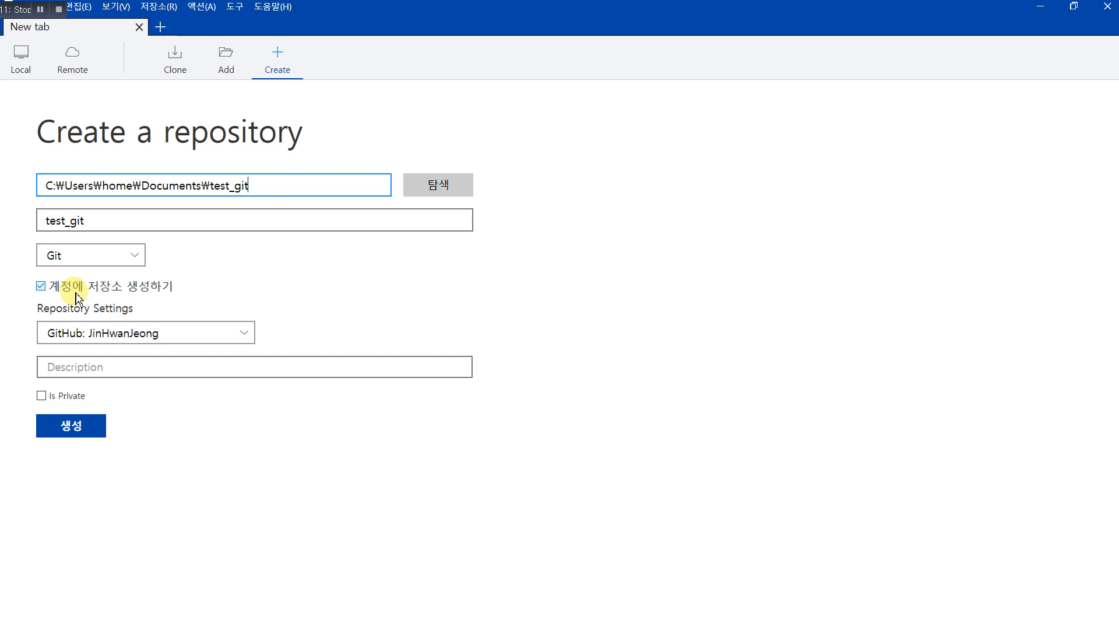
{"action": "left_click", "coordinate": [42, 287]}
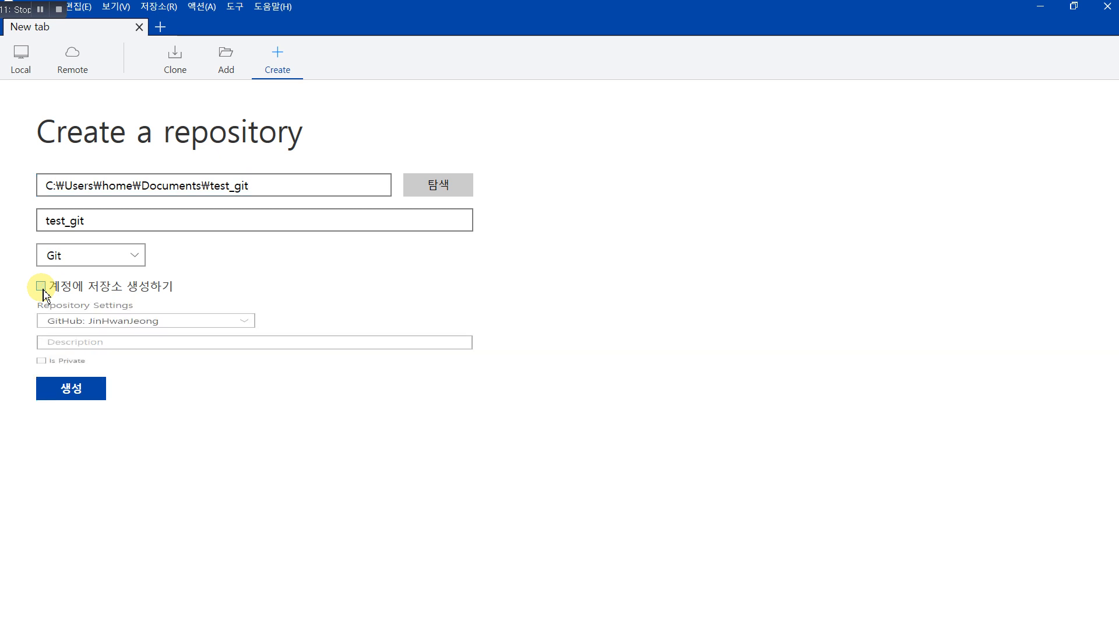
{"action": "left_click", "coordinate": [70, 328]}
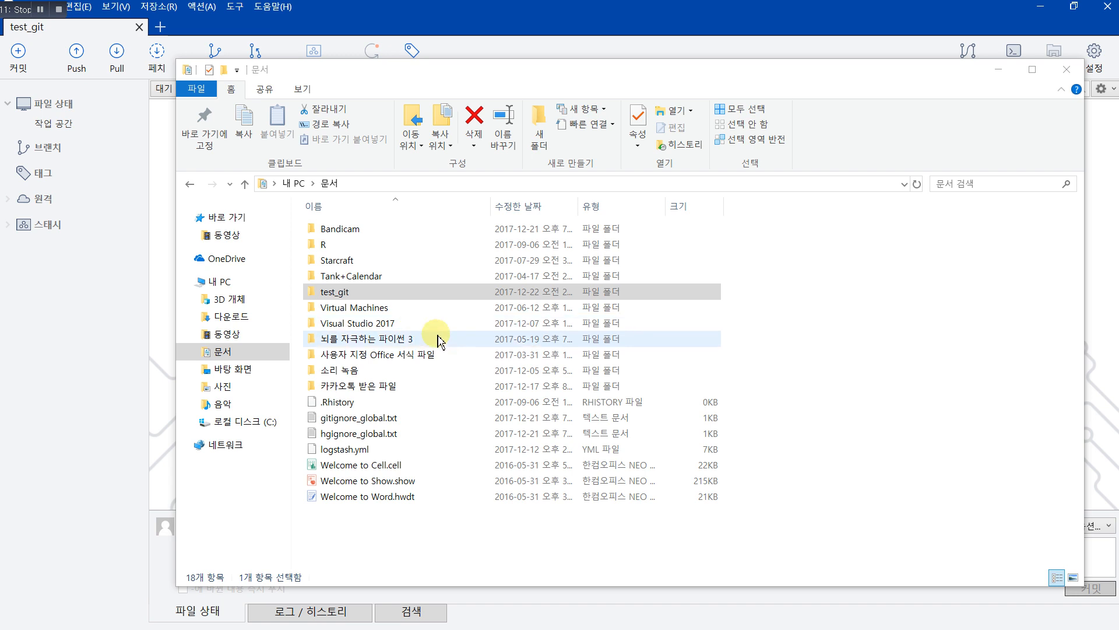
Step: Create a new text document named test.txt inside the test_git folder, then return to SourceTree
{"action": "left_click", "coordinate": [345, 291]}
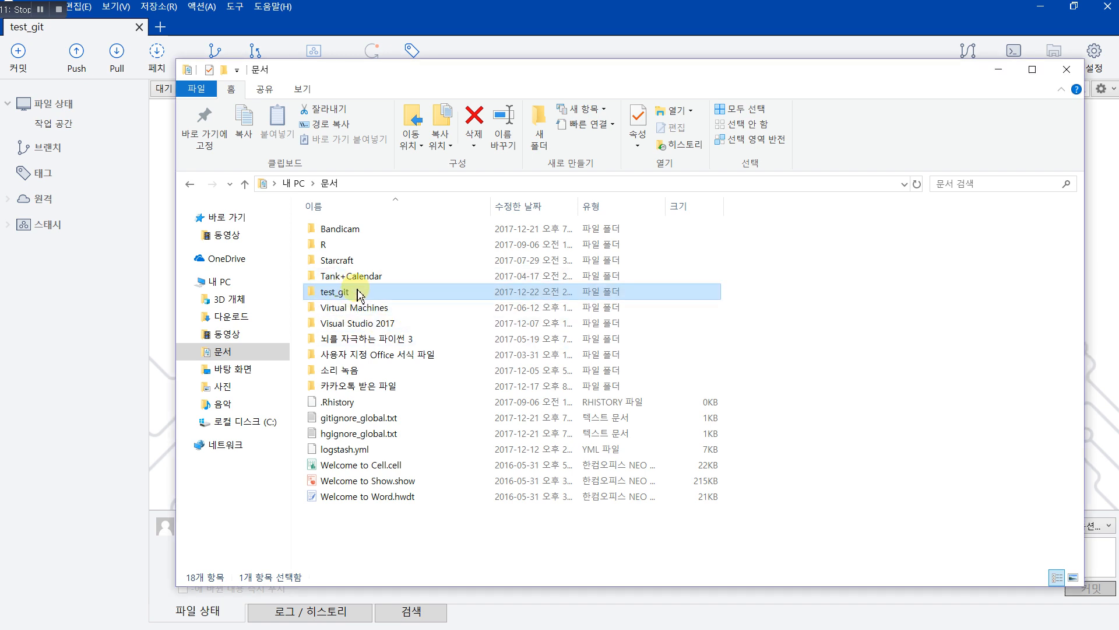
{"action": "double_click", "coordinate": [359, 293]}
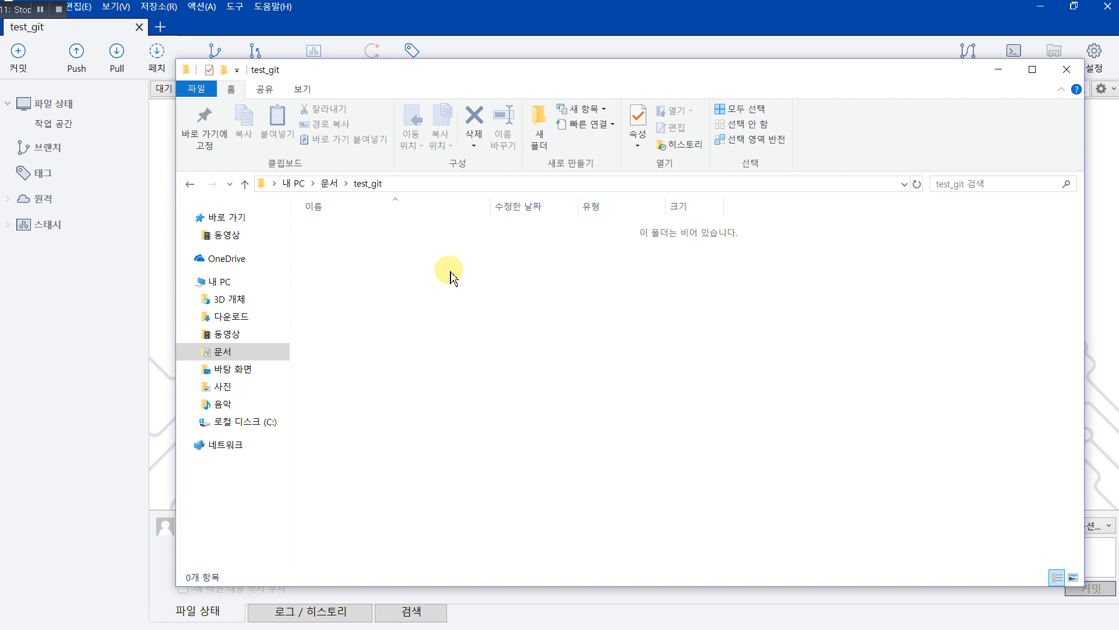
{"action": "right_click", "coordinate": [396, 275]}
{"action": "left_click", "coordinate": [373, 266]}
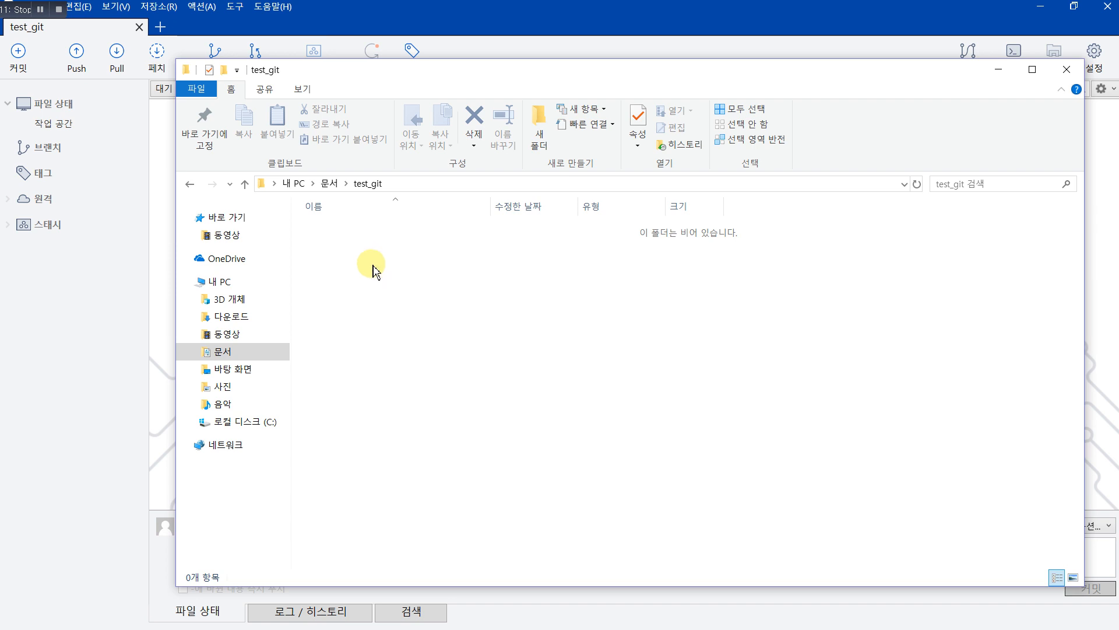
{"action": "right_click", "coordinate": [409, 269]}
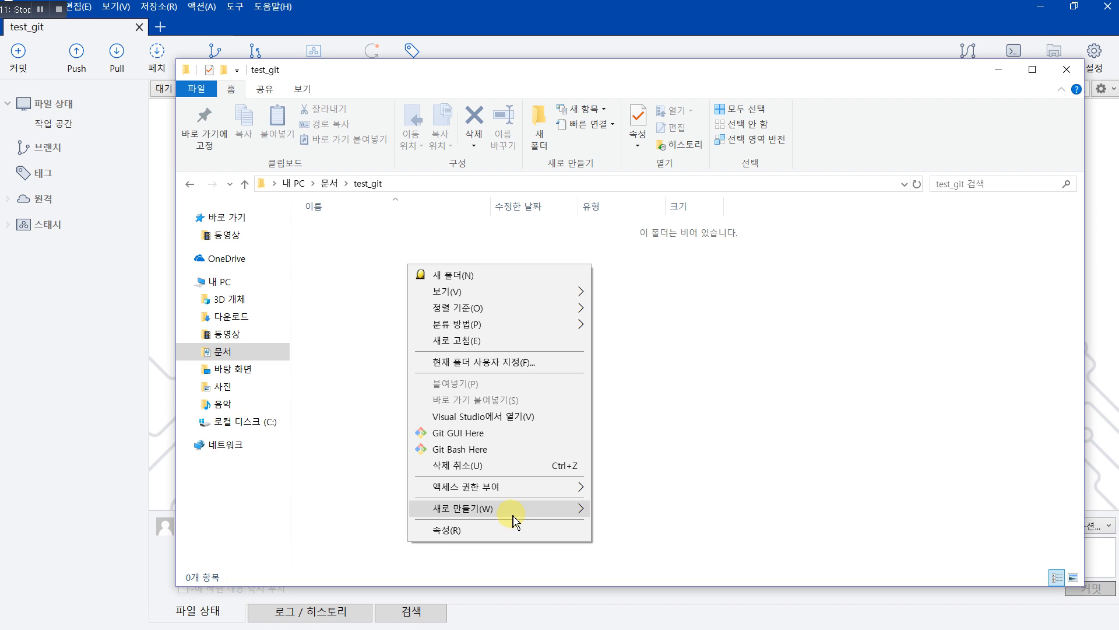
{"action": "mouse_move", "coordinate": [513, 520]}
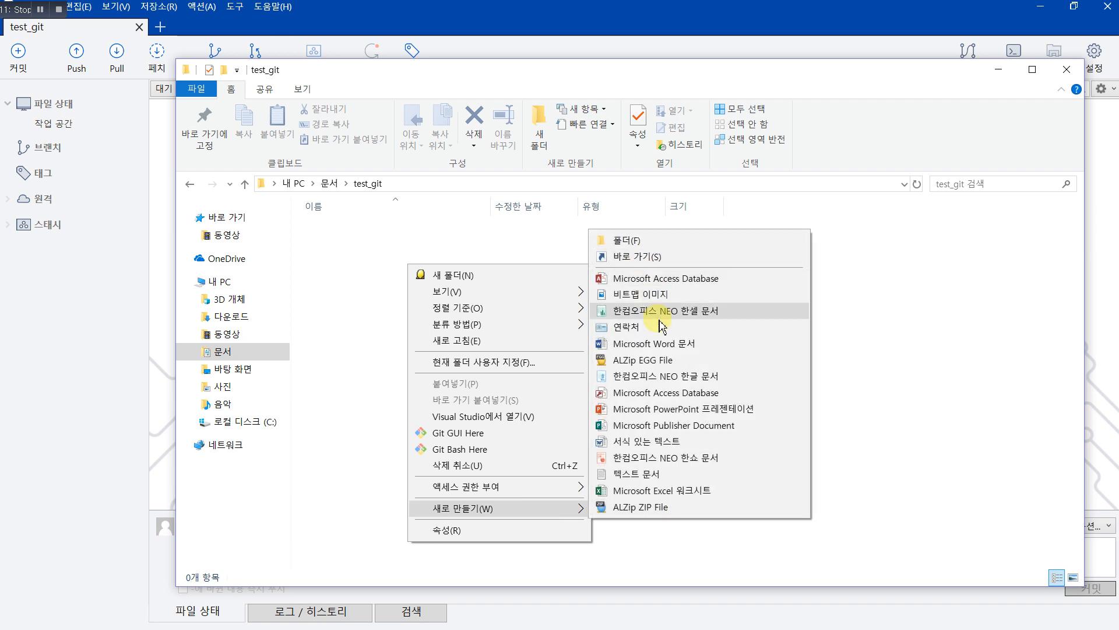
{"action": "left_click", "coordinate": [642, 474]}
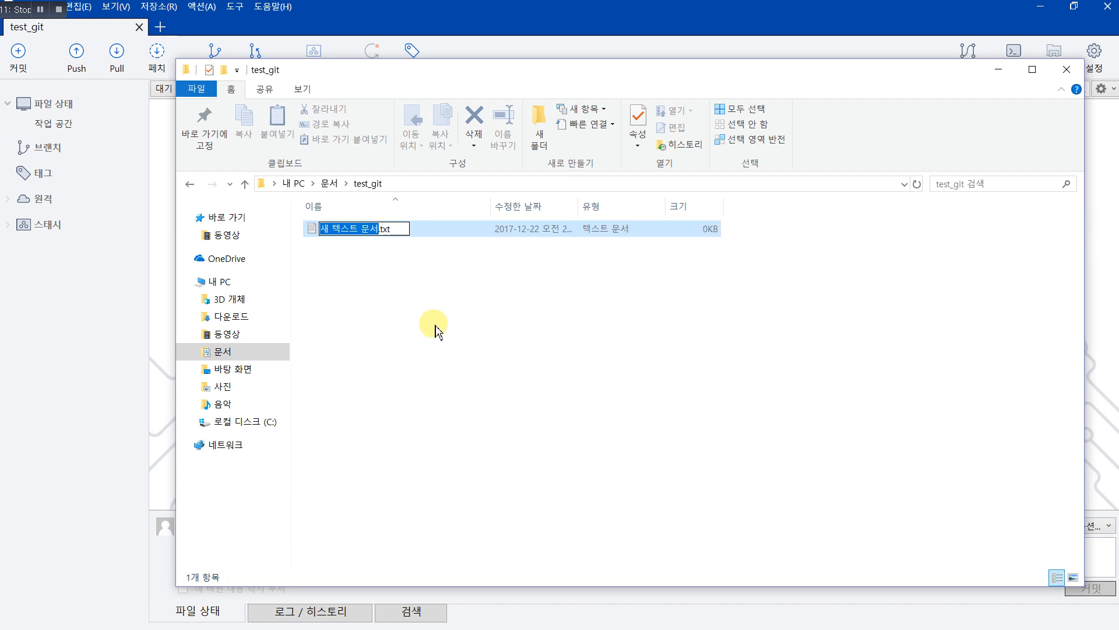
{"action": "type", "text": "test"}
{"action": "key", "text": "Return"}
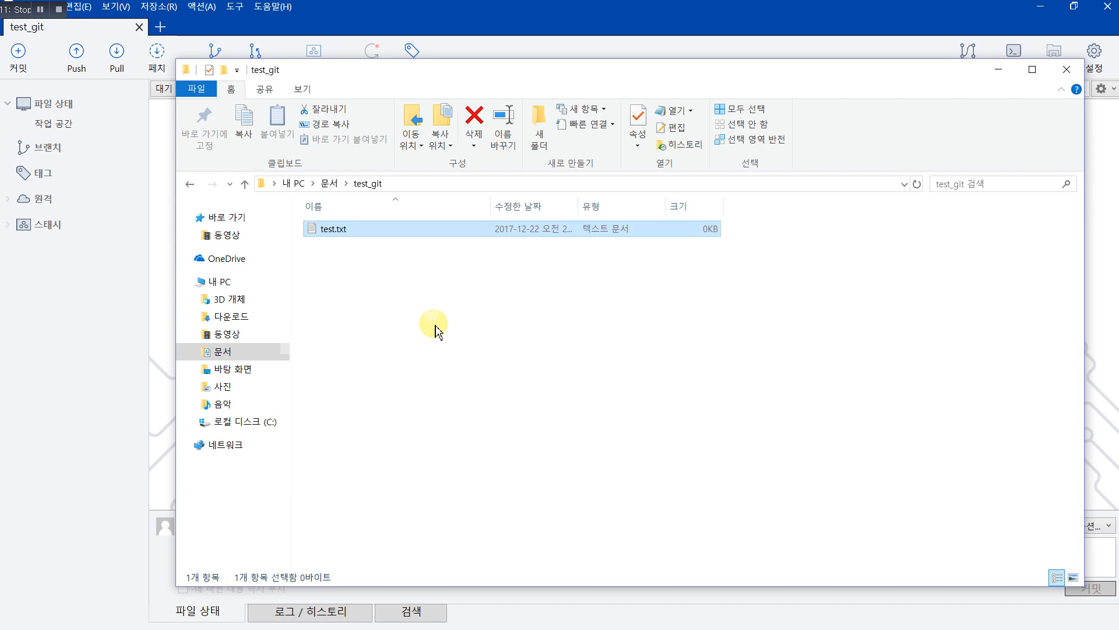
{"action": "left_click", "coordinate": [117, 305]}
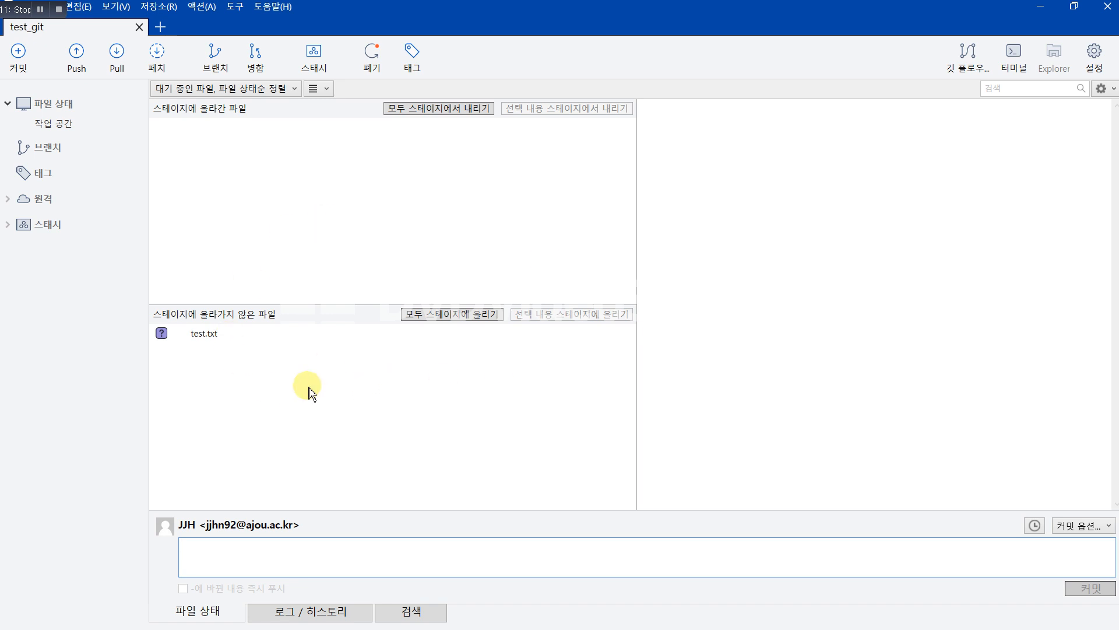
Step: Inspect the unstaged test.txt in SourceTree, then open it in Notepad from Explorer
{"action": "left_click", "coordinate": [211, 335]}
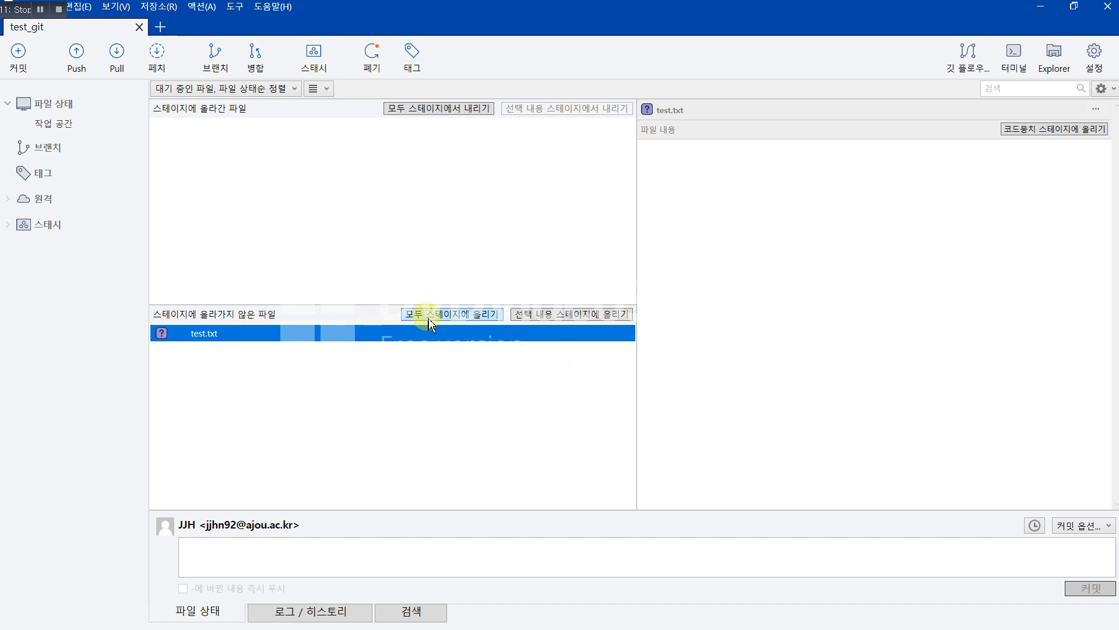
{"action": "key", "text": "alt+Tab"}
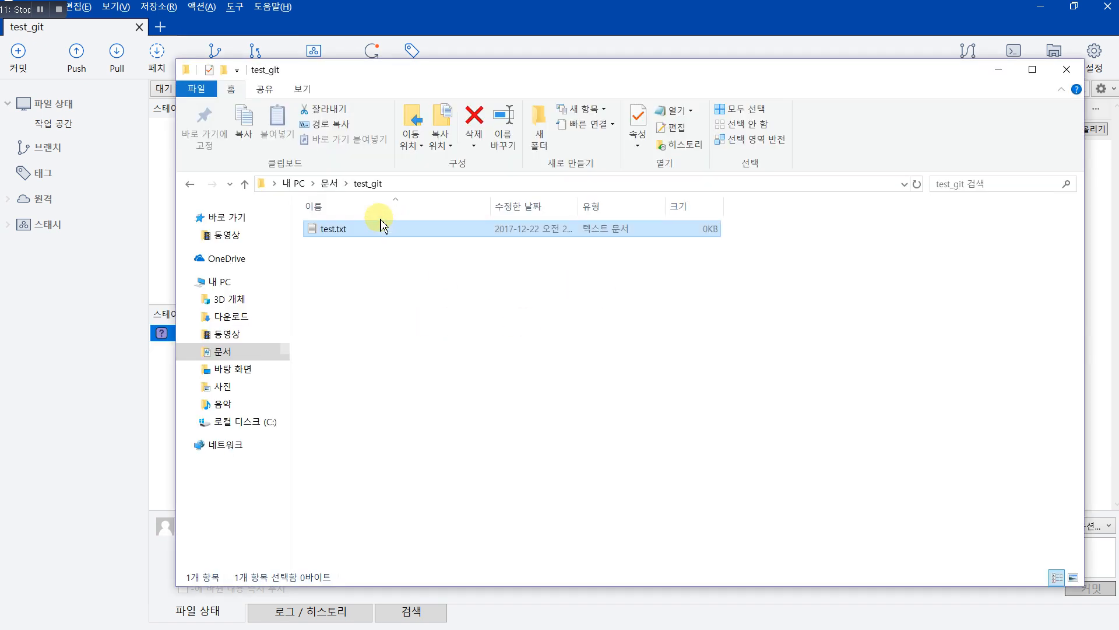
{"action": "double_click", "coordinate": [378, 240]}
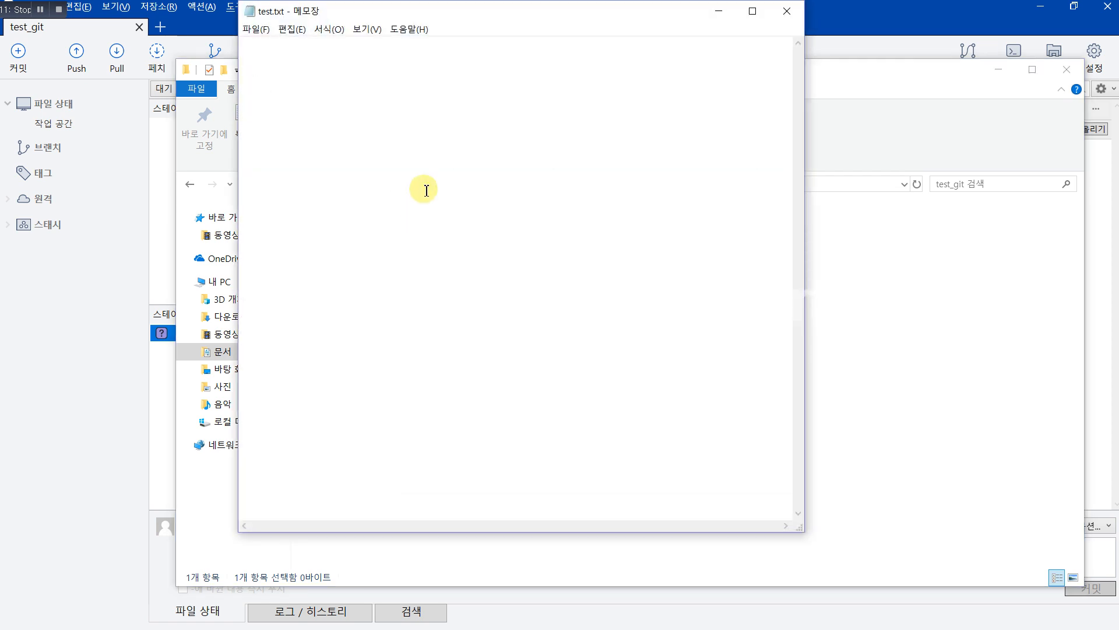
Step: Write 'test test' and 'open source' into test.txt, save and close Notepad, and return to SourceTree
{"action": "type", "text": "test te"}
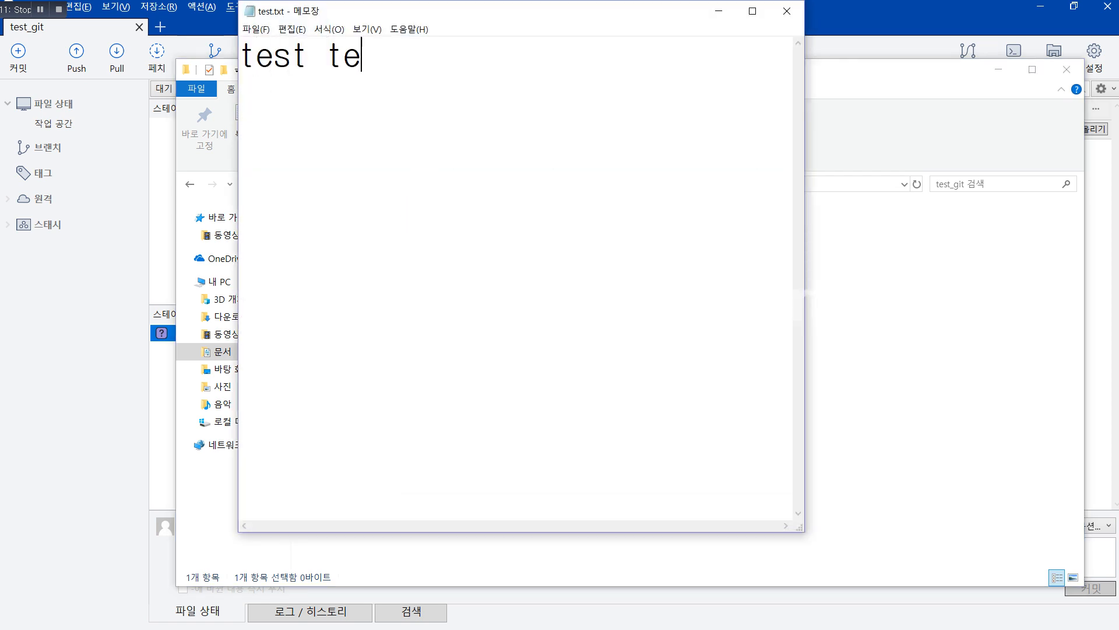
{"action": "type", "text": "st o"}
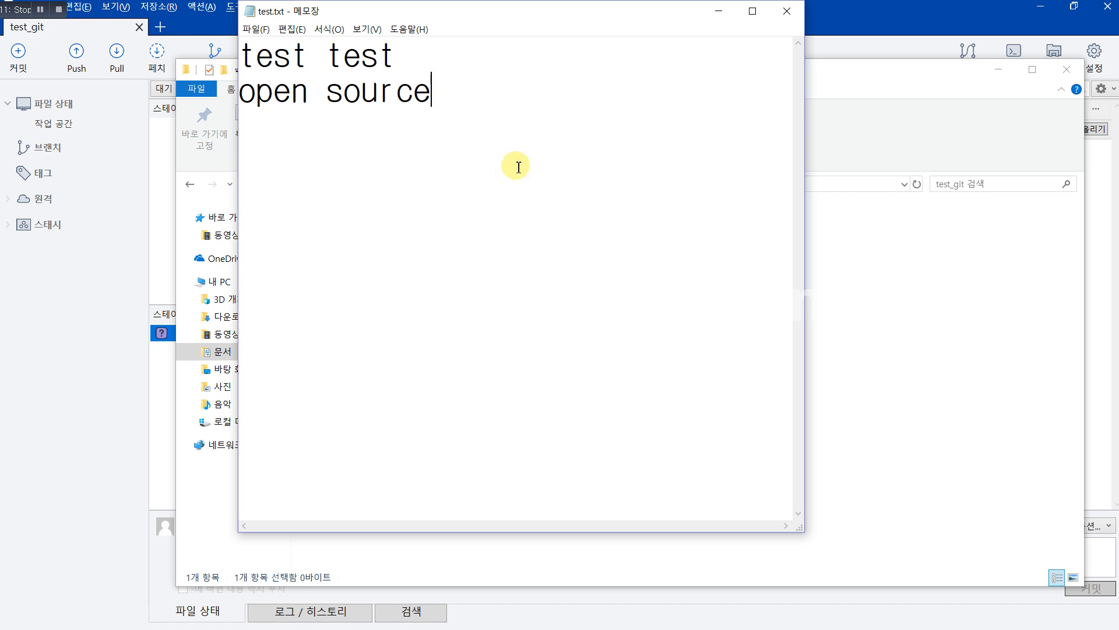
{"action": "key", "text": "ctrl+s"}
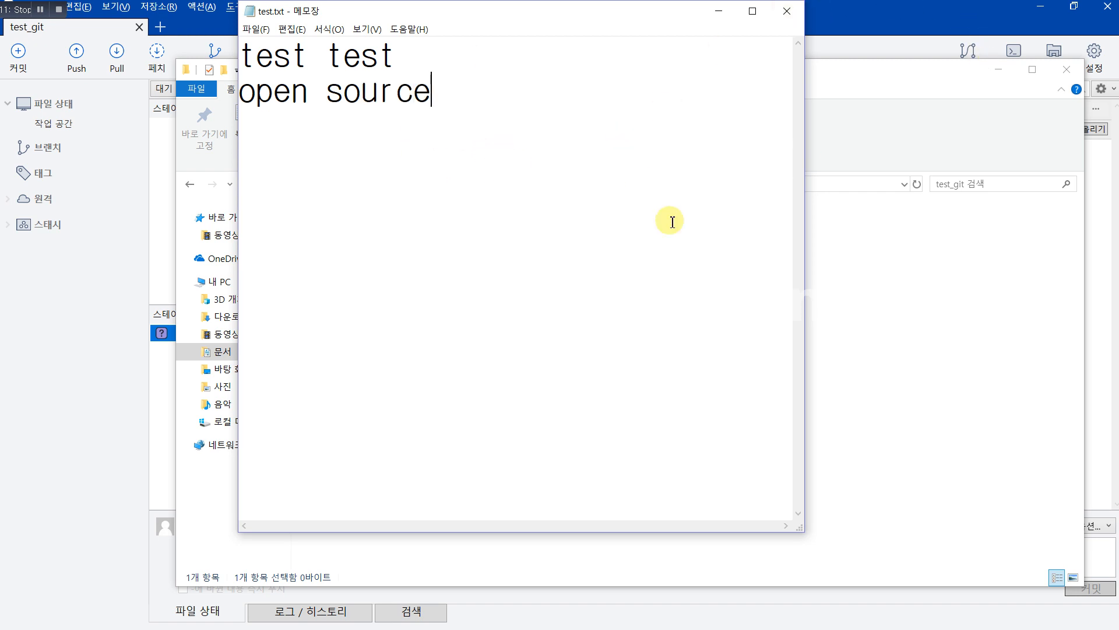
{"action": "left_click", "coordinate": [786, 10]}
{"action": "left_click", "coordinate": [165, 386]}
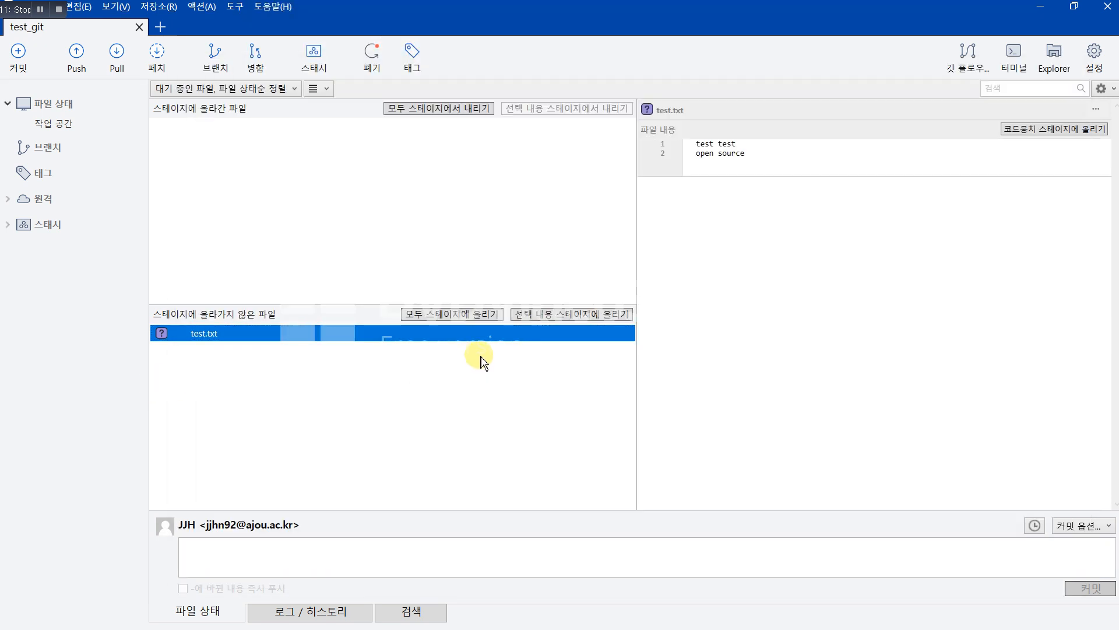
{"action": "left_click", "coordinate": [695, 145]}
{"action": "left_click", "coordinate": [718, 153]}
{"action": "left_click", "coordinate": [716, 144]}
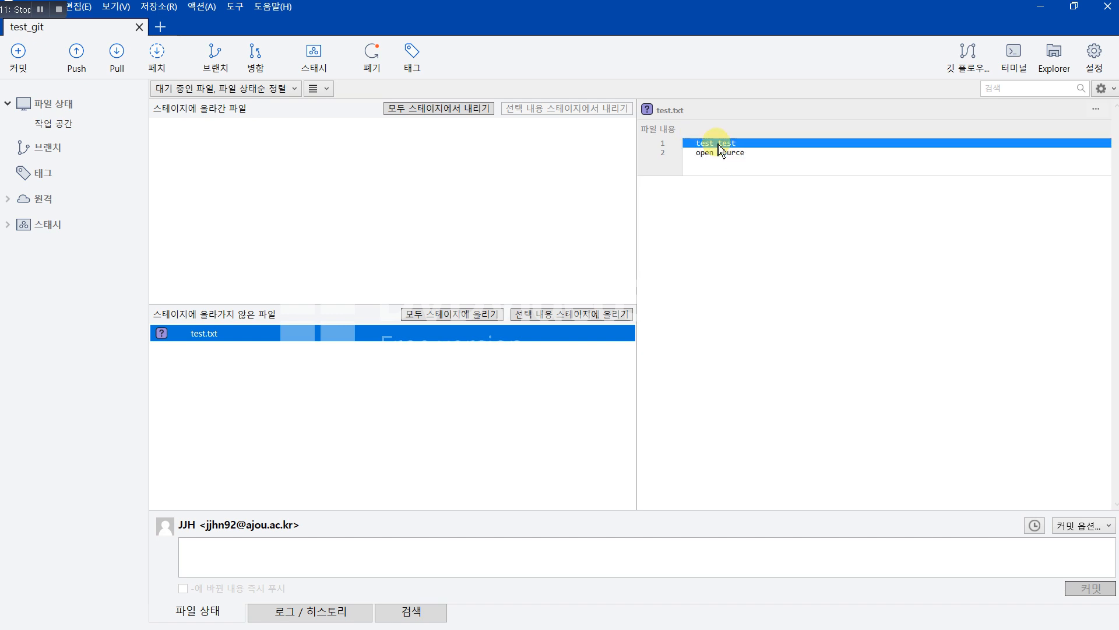
{"action": "left_click", "coordinate": [724, 154]}
{"action": "left_click", "coordinate": [725, 144]}
{"action": "left_click", "coordinate": [732, 154]}
{"action": "left_click", "coordinate": [734, 145]}
{"action": "left_click", "coordinate": [735, 154]}
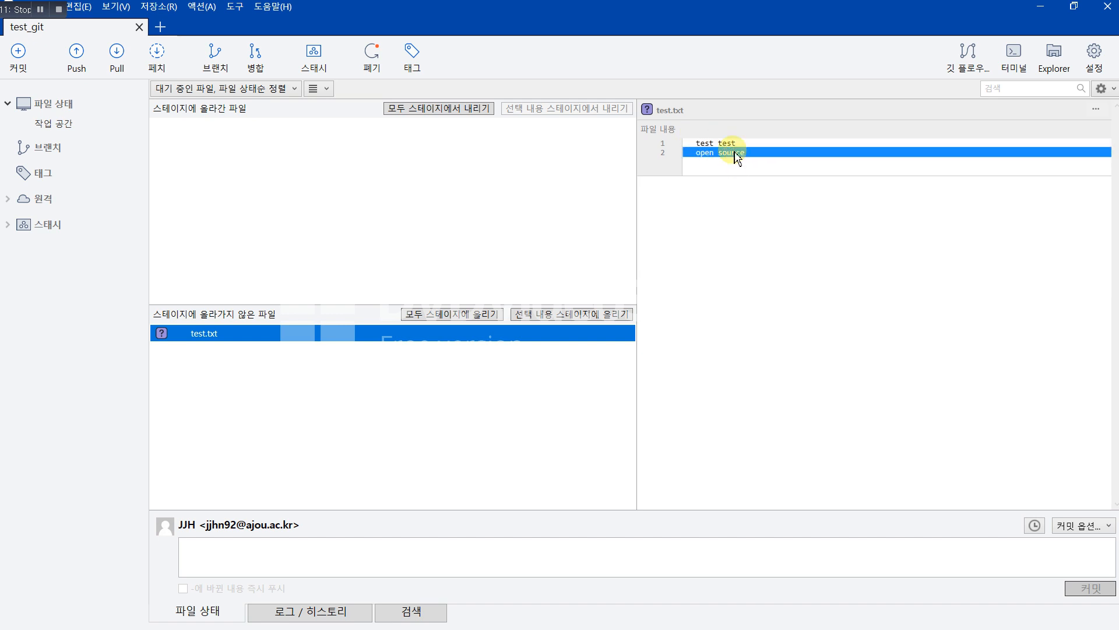
{"action": "left_click", "coordinate": [723, 145]}
{"action": "left_click", "coordinate": [727, 153]}
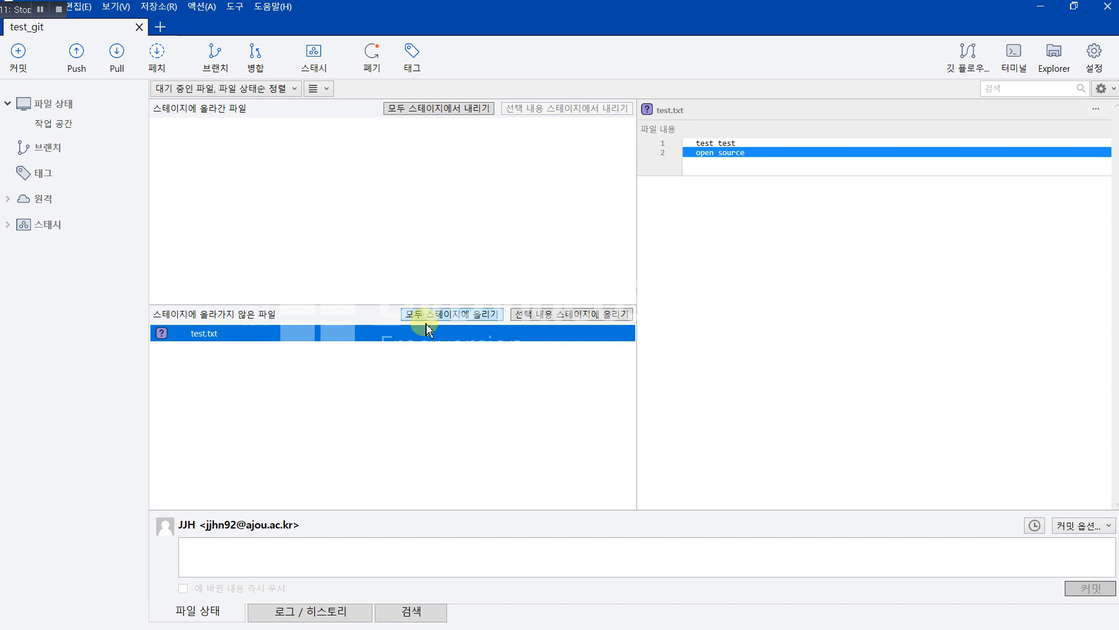
Step: Stage test.txt and commit it with the message 내용 추가
{"action": "left_click", "coordinate": [554, 319]}
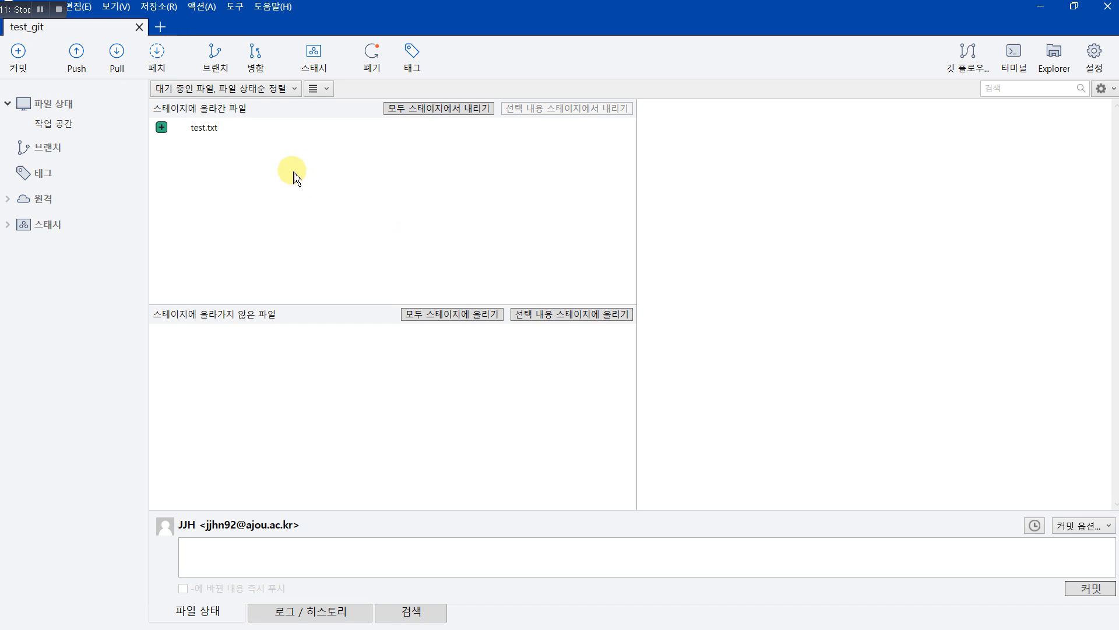
{"action": "left_click", "coordinate": [237, 129]}
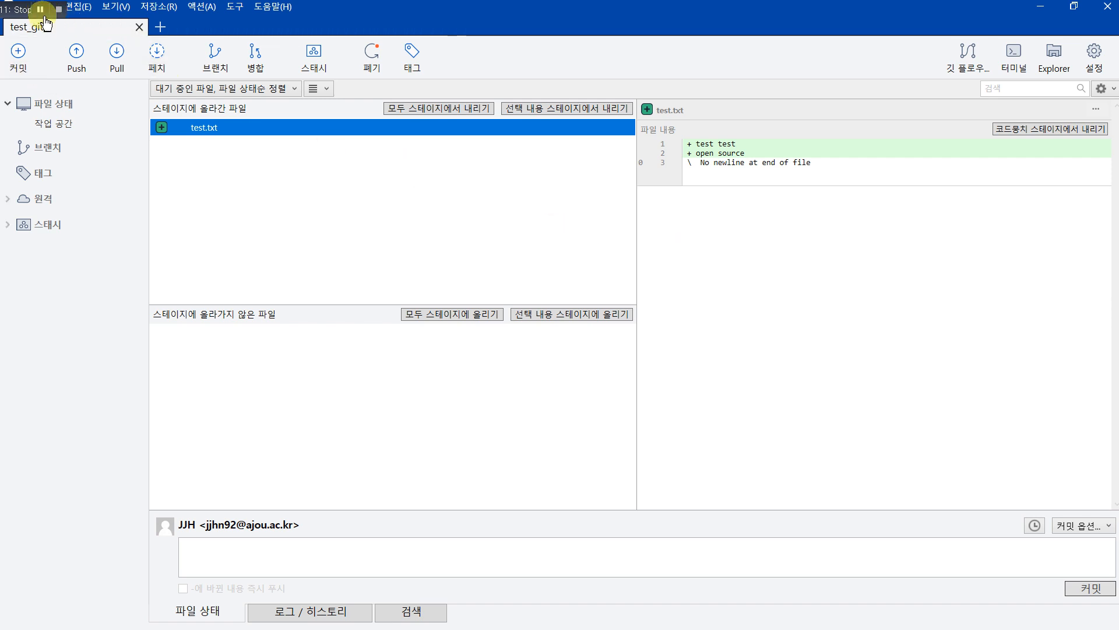
{"action": "left_click", "coordinate": [344, 550]}
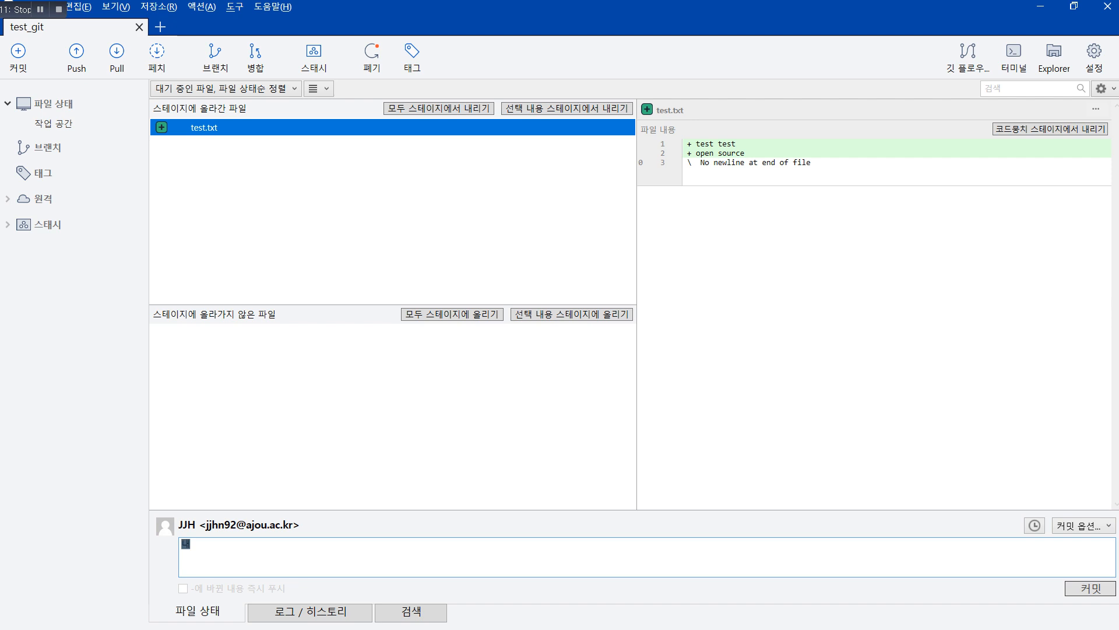
{"action": "left_click", "coordinate": [1090, 588]}
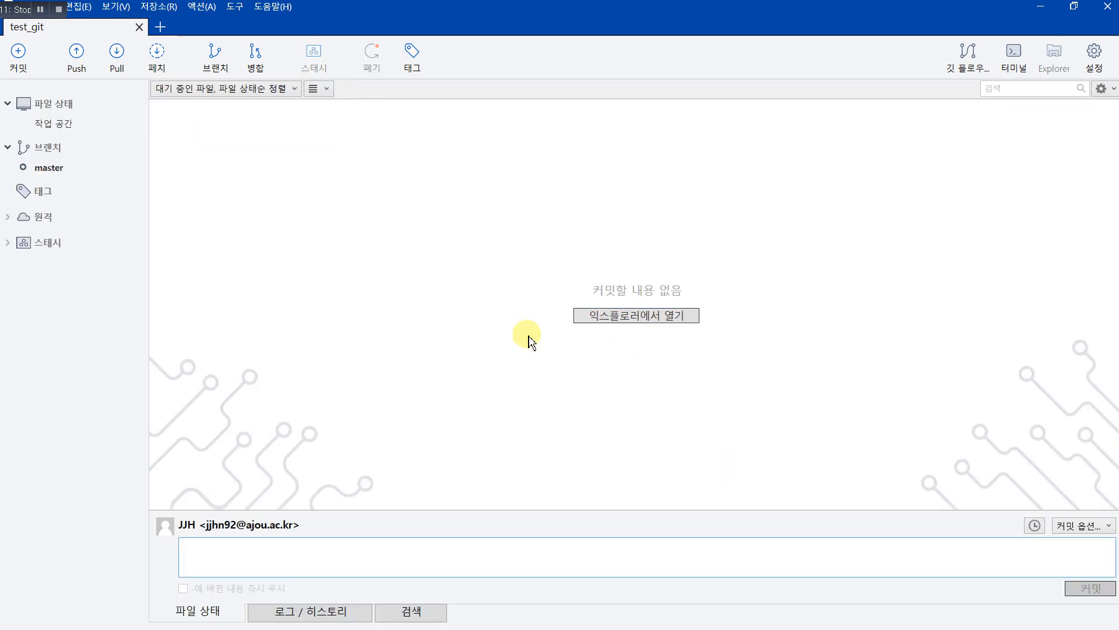
Step: View the 내용 추가 commit in master's history, then bring the test_git Explorer window forward
{"action": "left_click", "coordinate": [51, 125]}
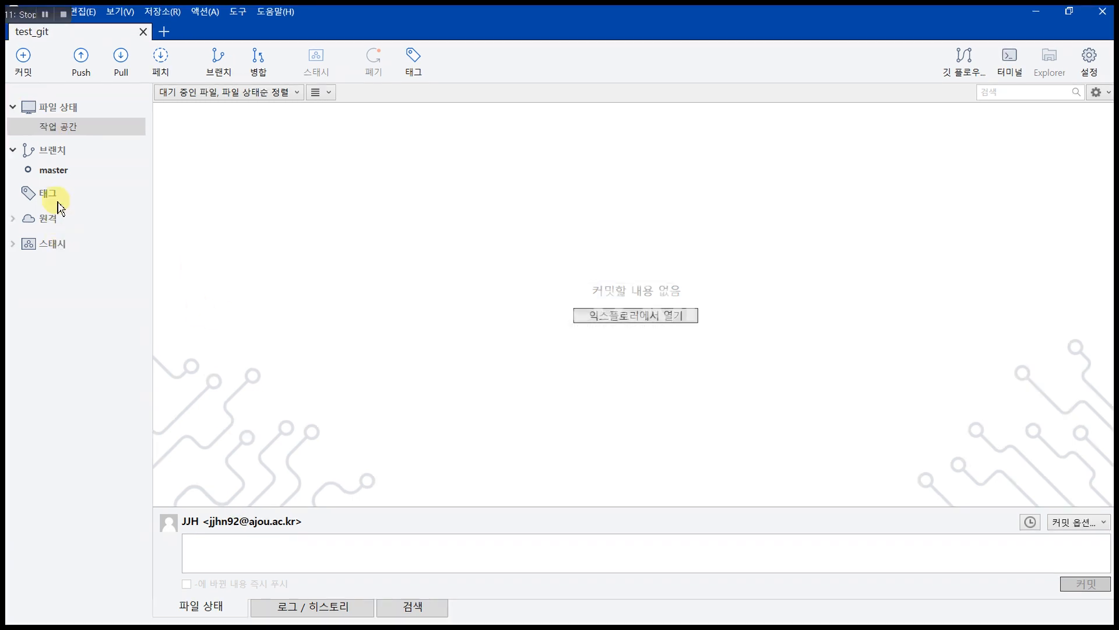
{"action": "left_click", "coordinate": [54, 170]}
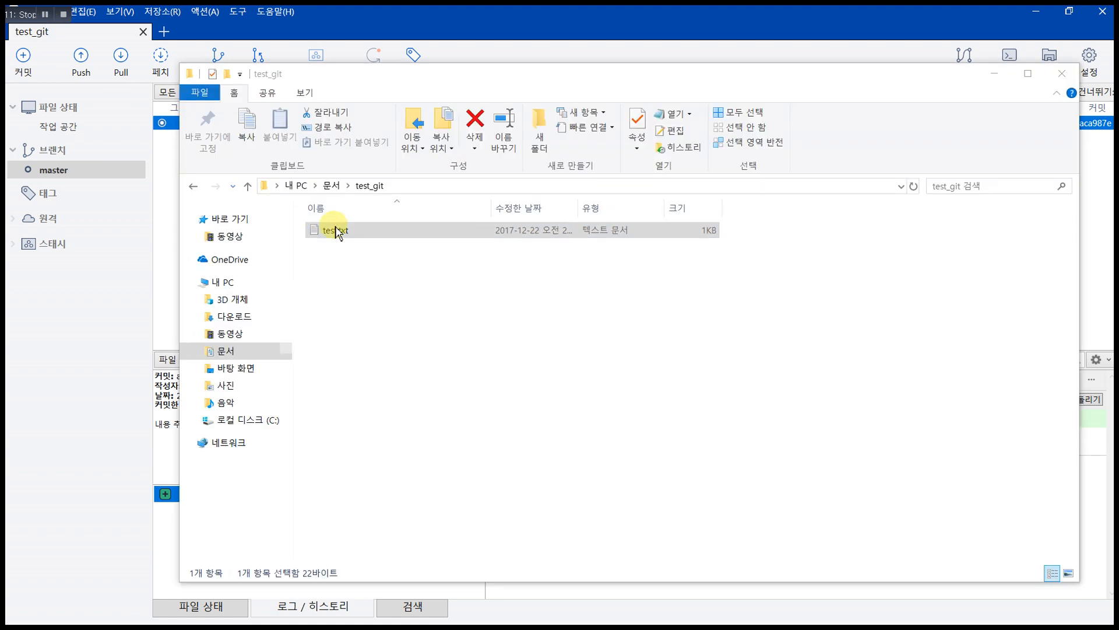
{"action": "left_click", "coordinate": [336, 232]}
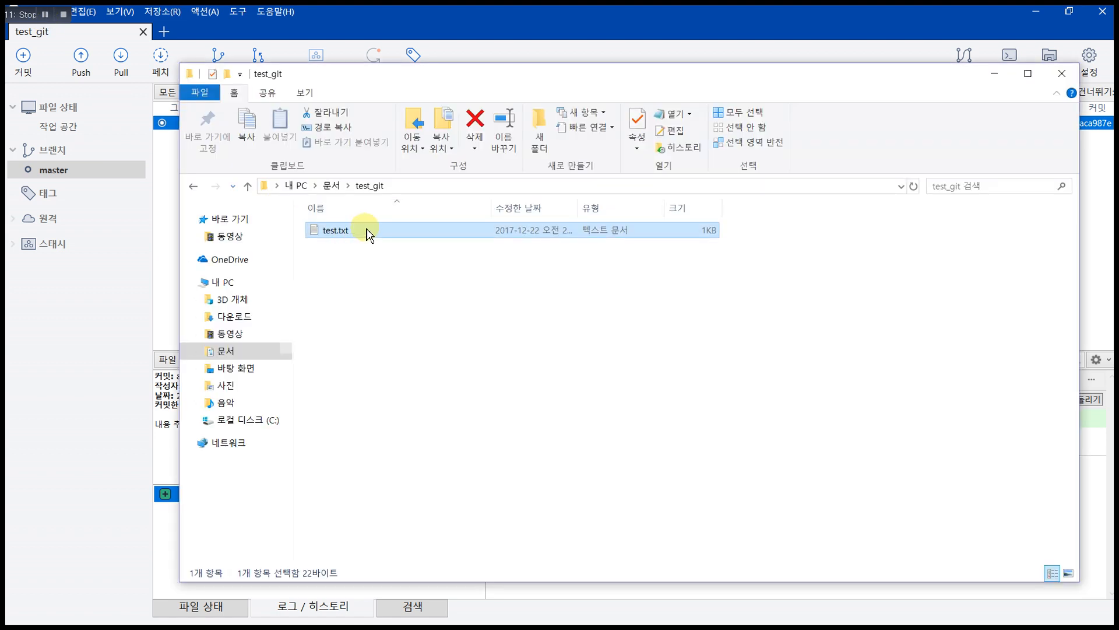
Step: Edit test.txt to read 't test', 'open source', a blank line and 'asdf', then save and close it
{"action": "left_click", "coordinate": [495, 83]}
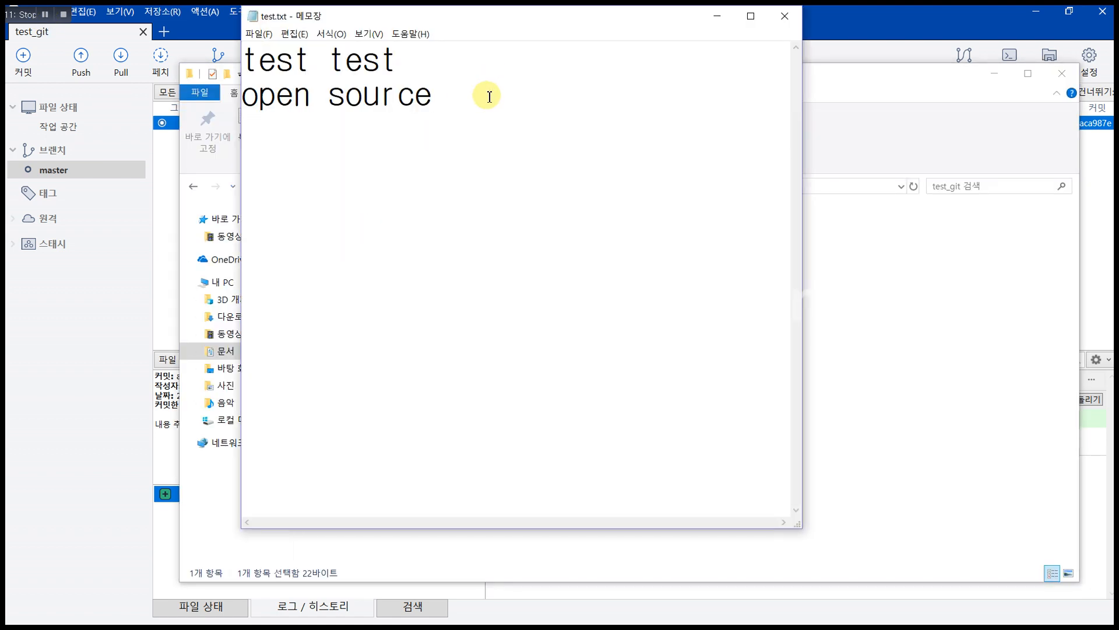
{"action": "key", "text": "Return"}
{"action": "type", "text": "asdf"}
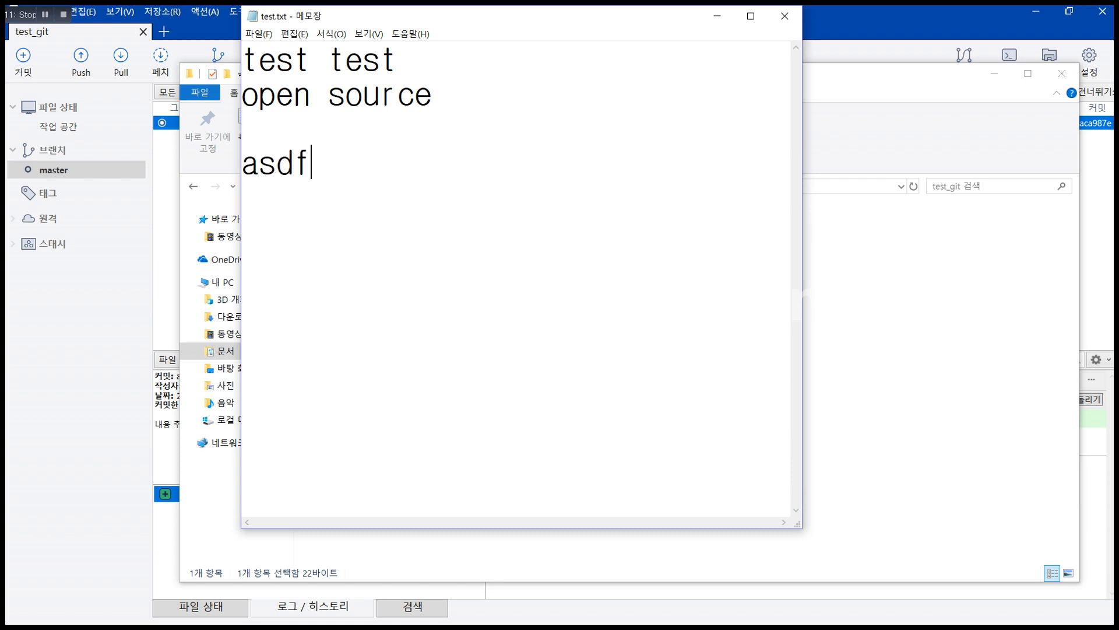
{"action": "key", "text": "Up"}
{"action": "key", "text": "Up"}
{"action": "key", "text": "BackSpace"}
{"action": "key", "text": "BackSpace"}
{"action": "key", "text": "BackSpace"}
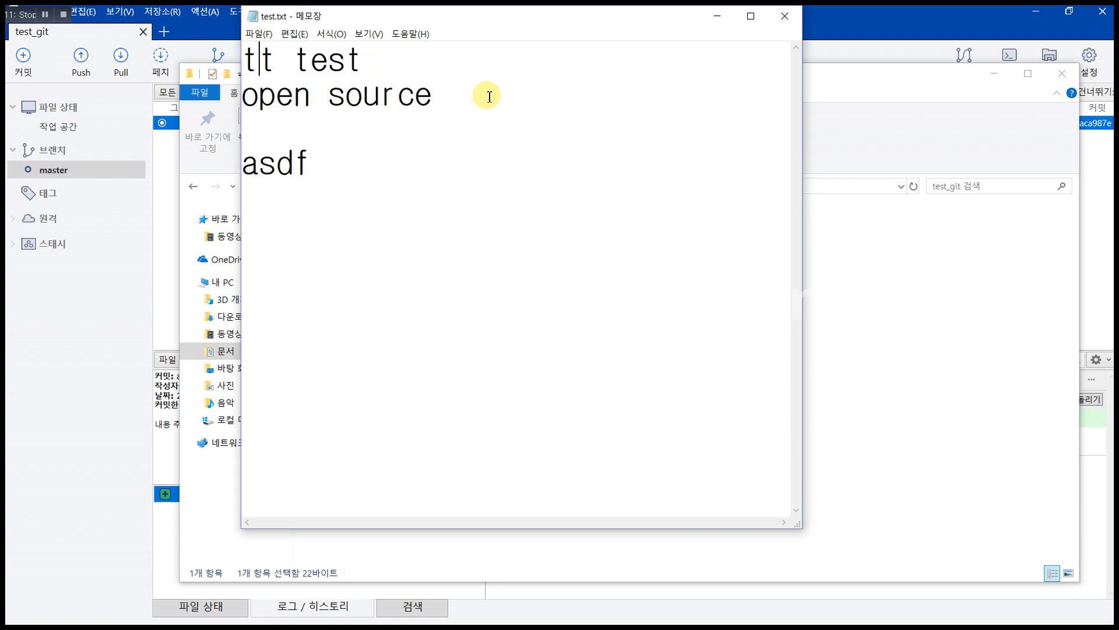
{"action": "key", "text": "ctrl+s"}
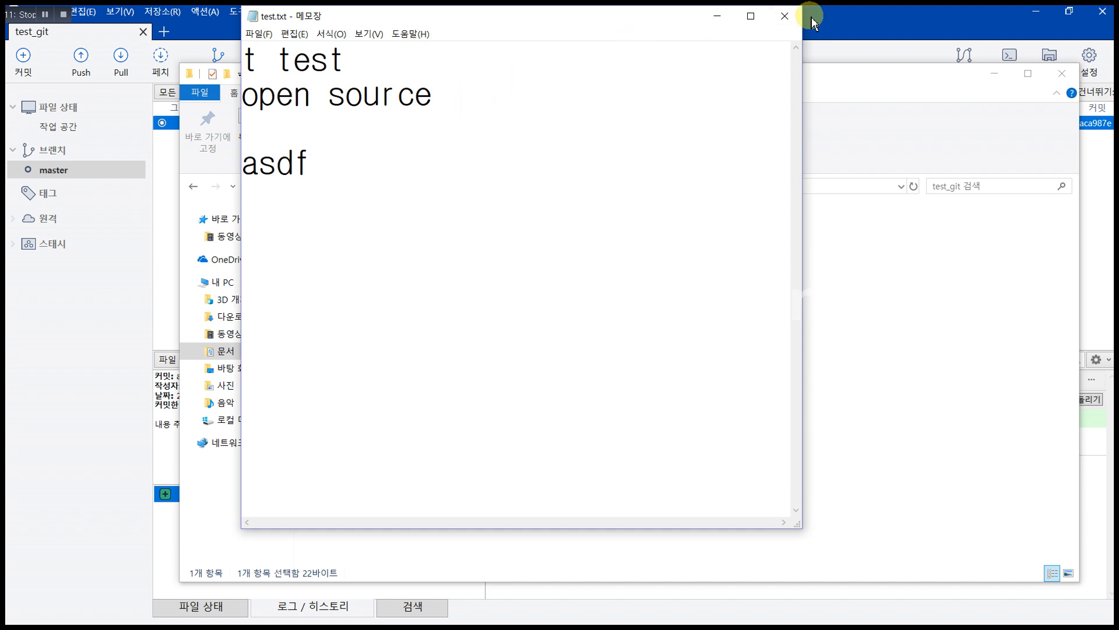
{"action": "left_click", "coordinate": [791, 17]}
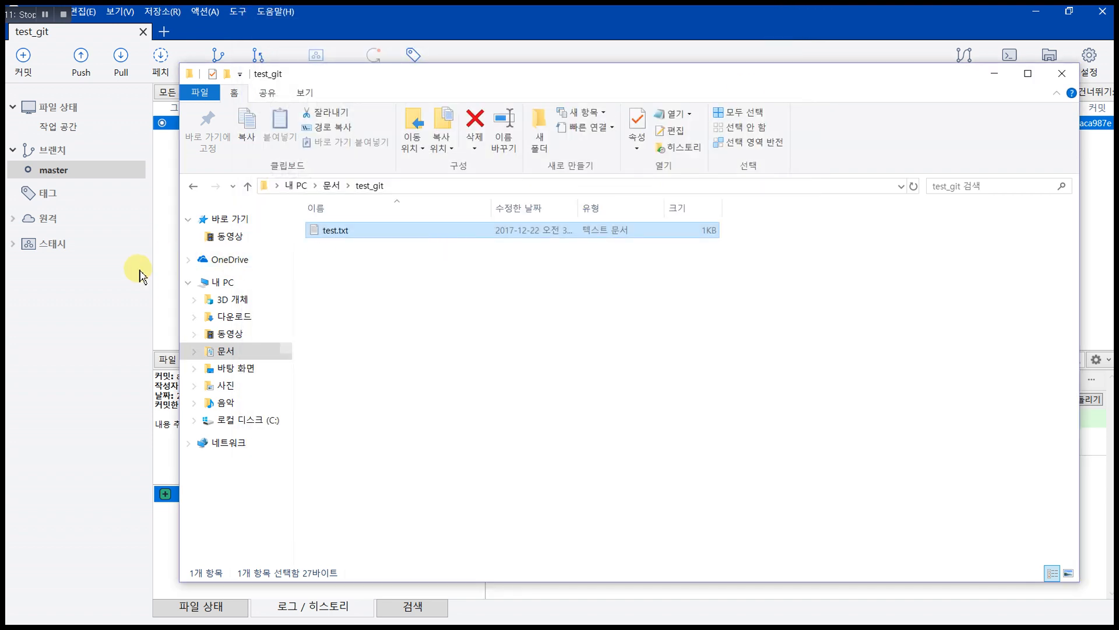
Step: Show the working copy in SourceTree and view the unstaged test.txt diff
{"action": "left_click", "coordinate": [140, 274]}
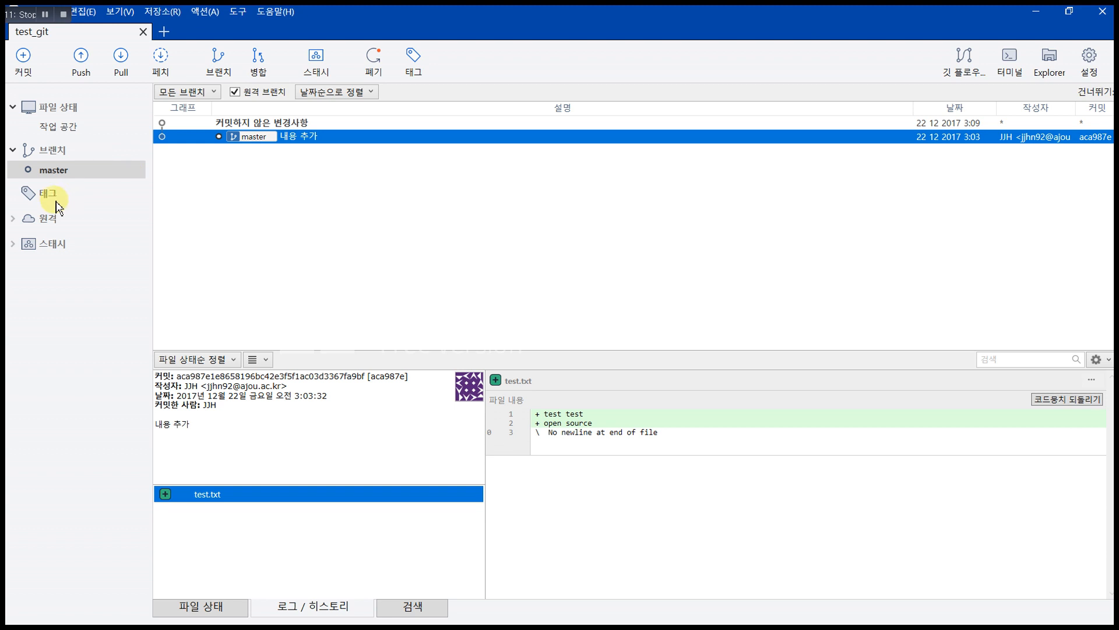
{"action": "left_click", "coordinate": [59, 127]}
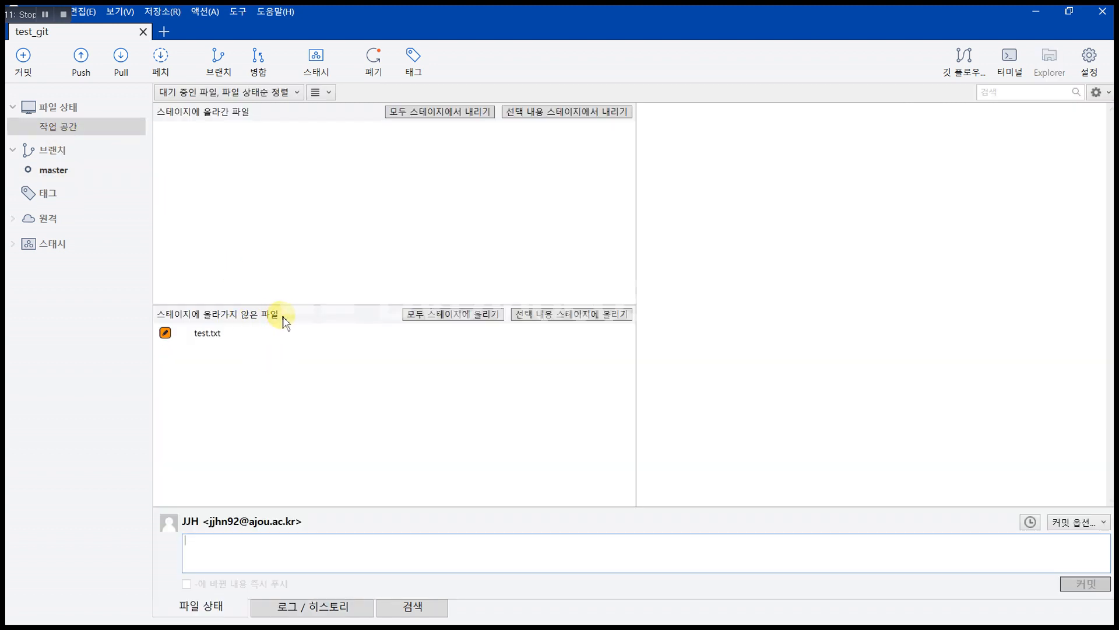
{"action": "left_click", "coordinate": [210, 341]}
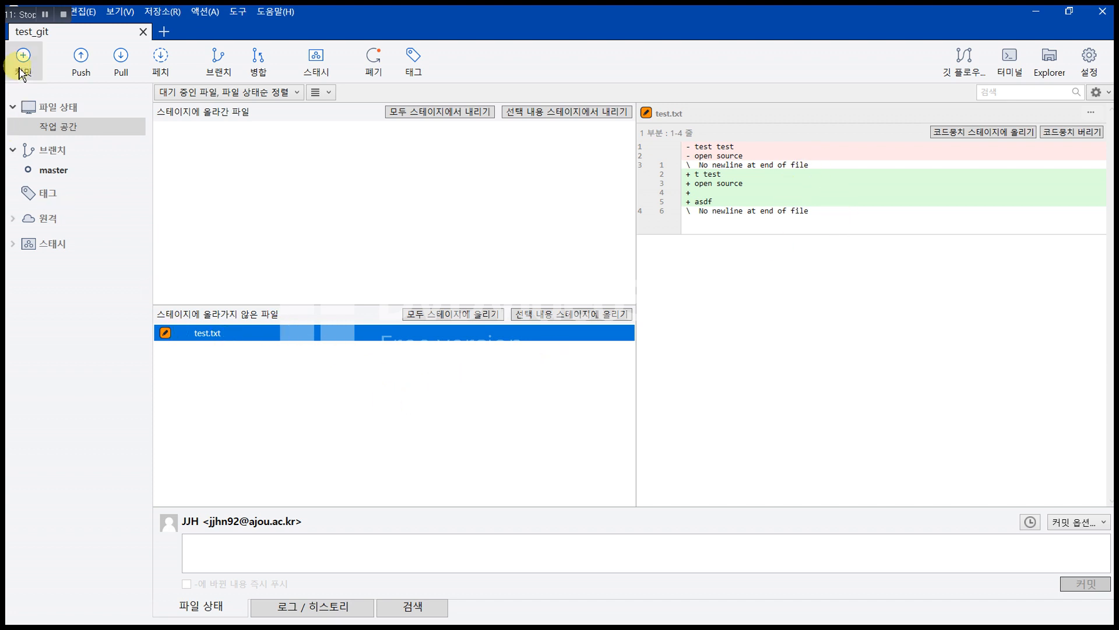
Step: Stage all changes and commit test.txt with the message '수정 및 삭제'
{"action": "left_click", "coordinate": [473, 315]}
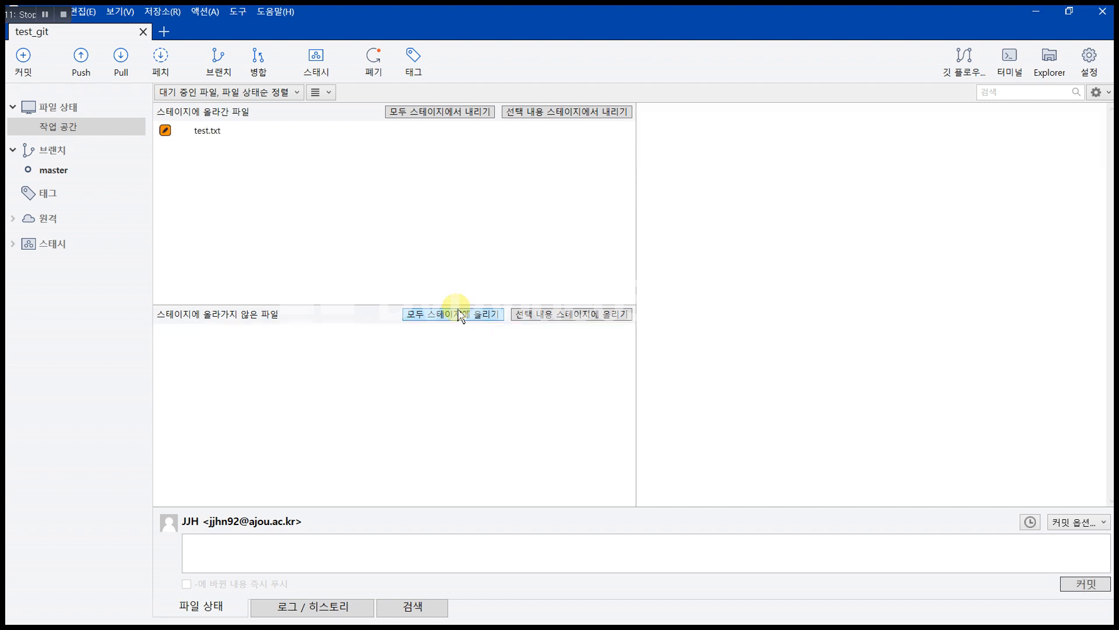
{"action": "left_click", "coordinate": [211, 133]}
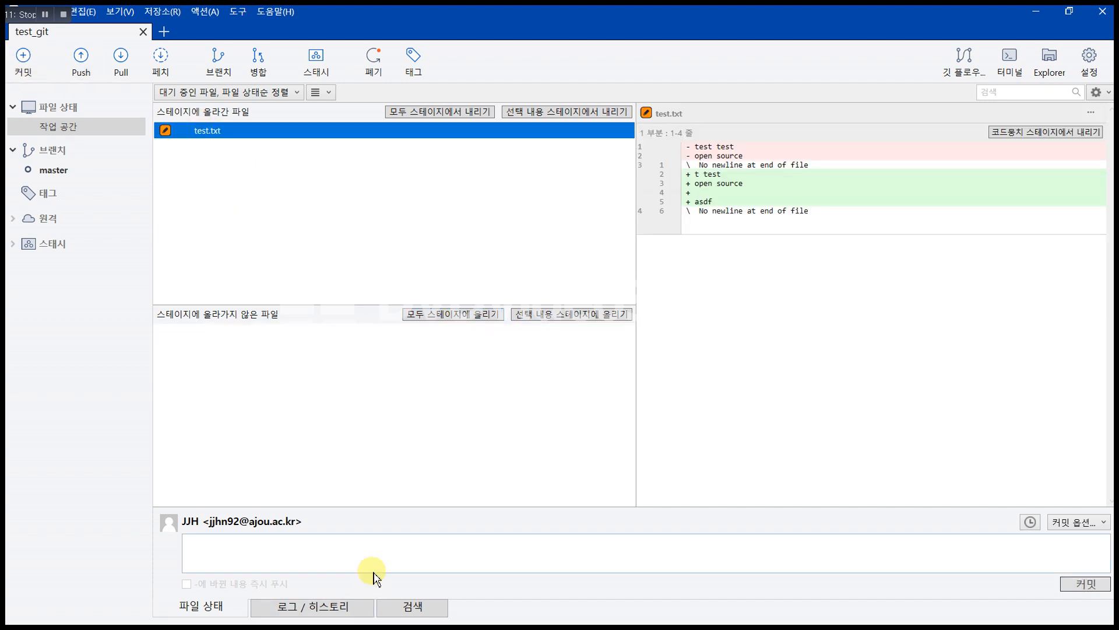
{"action": "type", "text": "및 삭제"}
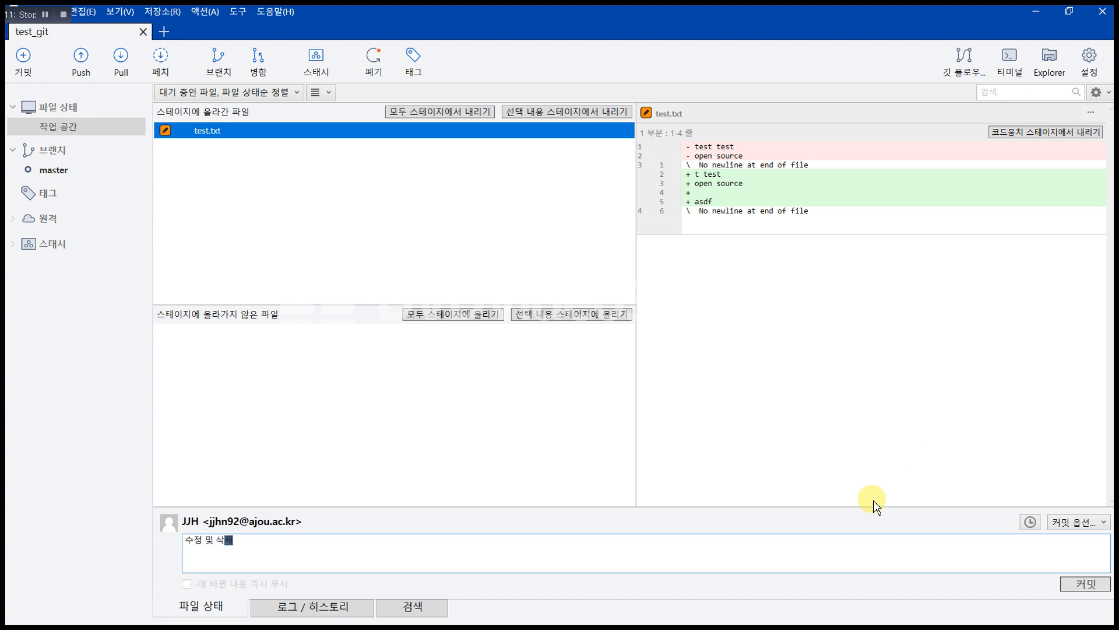
{"action": "left_click", "coordinate": [1081, 590]}
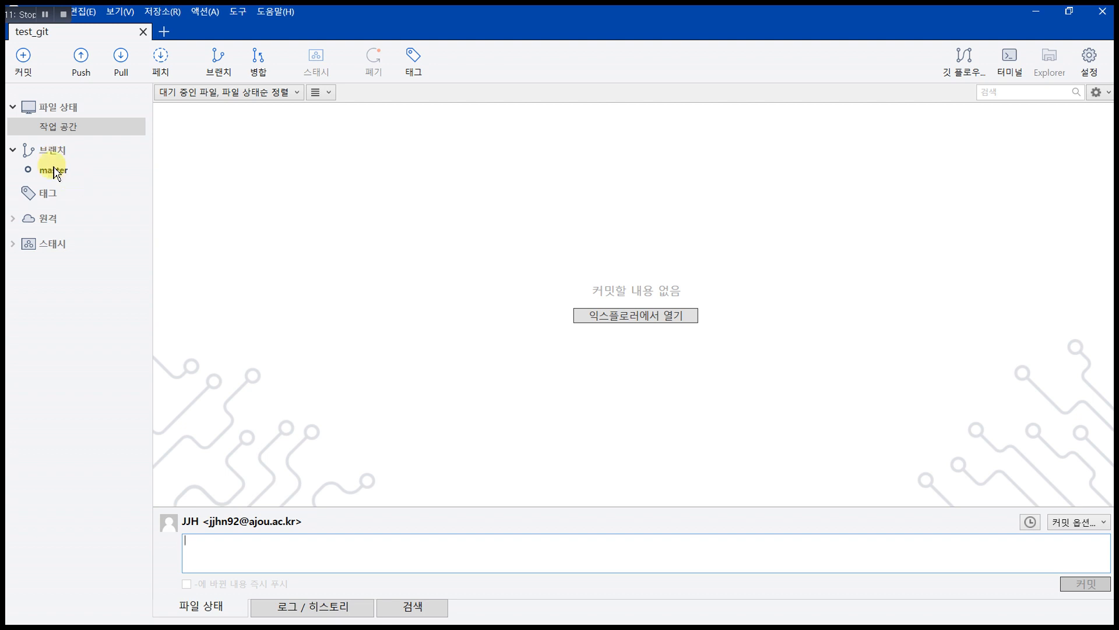
{"action": "left_click", "coordinate": [56, 171]}
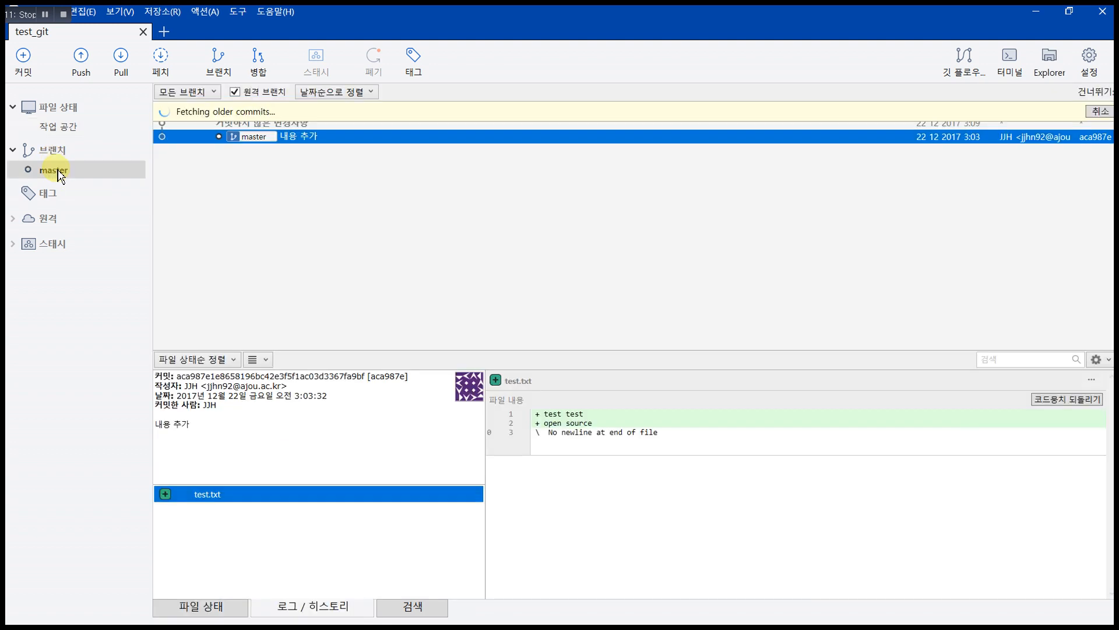
Step: Compare the diffs of the '수정 및 삭제' and '내용 추가' commits in master's history
{"action": "left_click", "coordinate": [303, 137]}
{"action": "left_click", "coordinate": [333, 124]}
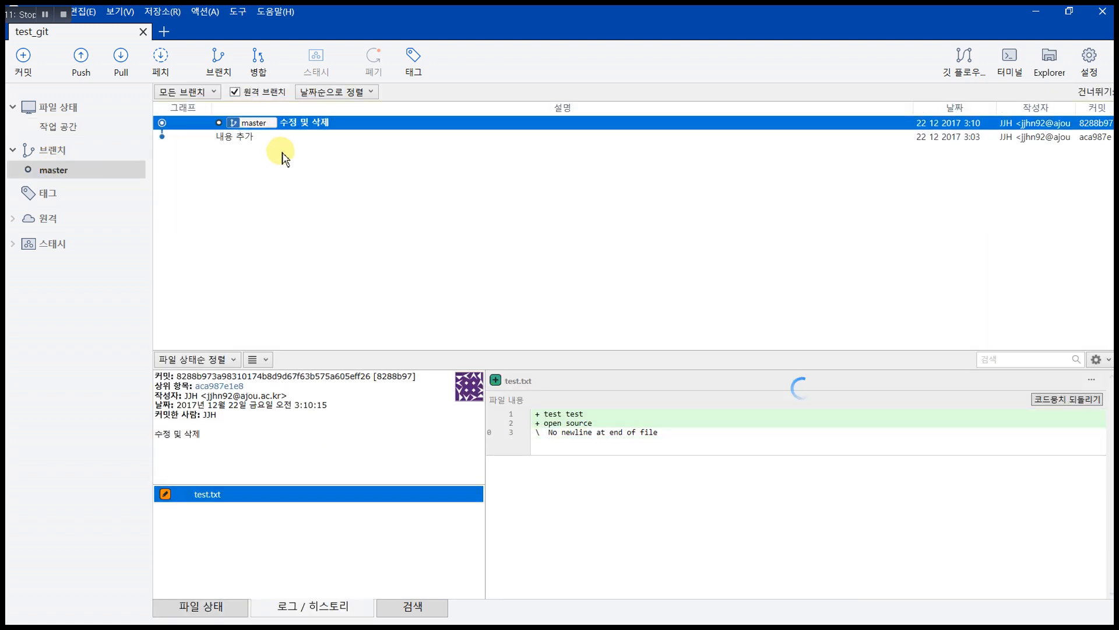
{"action": "left_click", "coordinate": [333, 136]}
{"action": "left_click", "coordinate": [333, 123]}
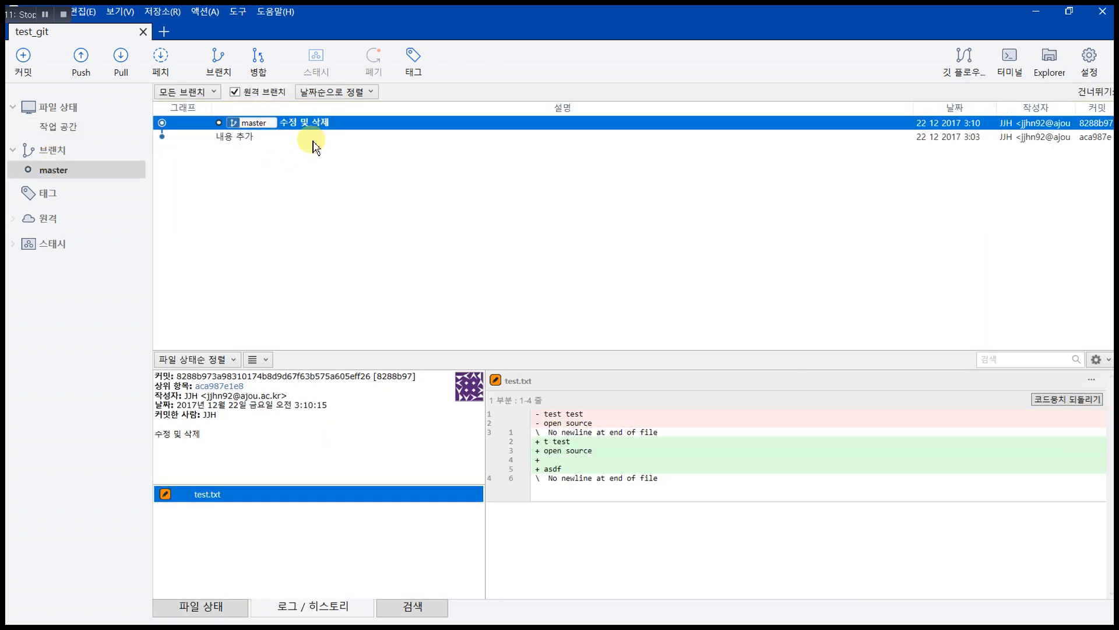
{"action": "left_click", "coordinate": [314, 138]}
{"action": "left_click", "coordinate": [319, 122]}
{"action": "left_click", "coordinate": [301, 138]}
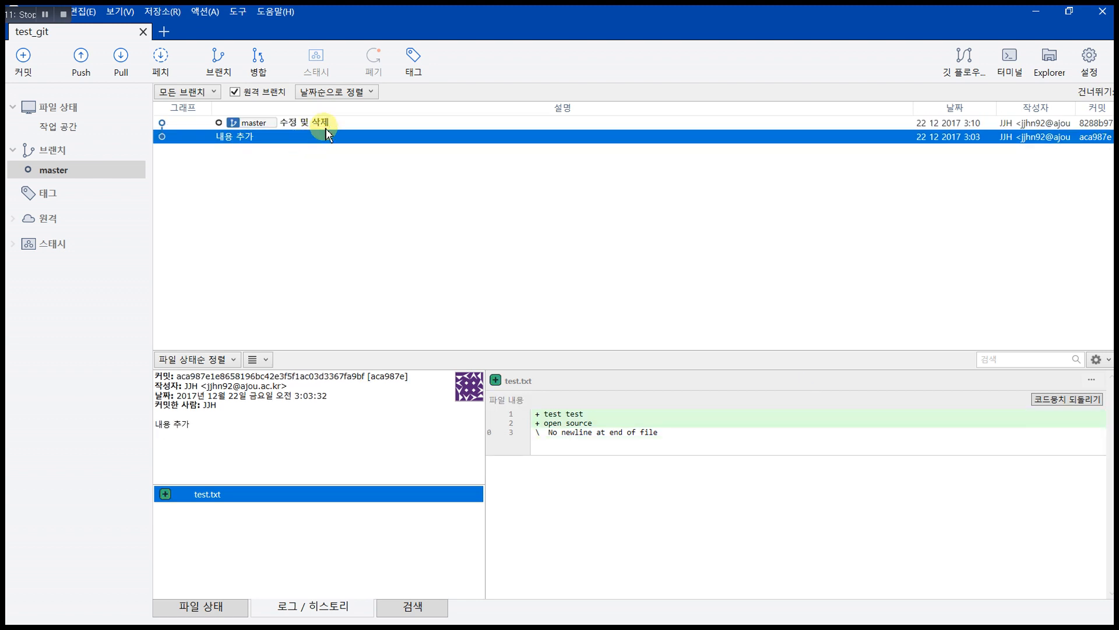
{"action": "left_click", "coordinate": [320, 123]}
{"action": "left_click", "coordinate": [323, 138]}
{"action": "left_click", "coordinate": [333, 124]}
{"action": "left_click", "coordinate": [307, 139]}
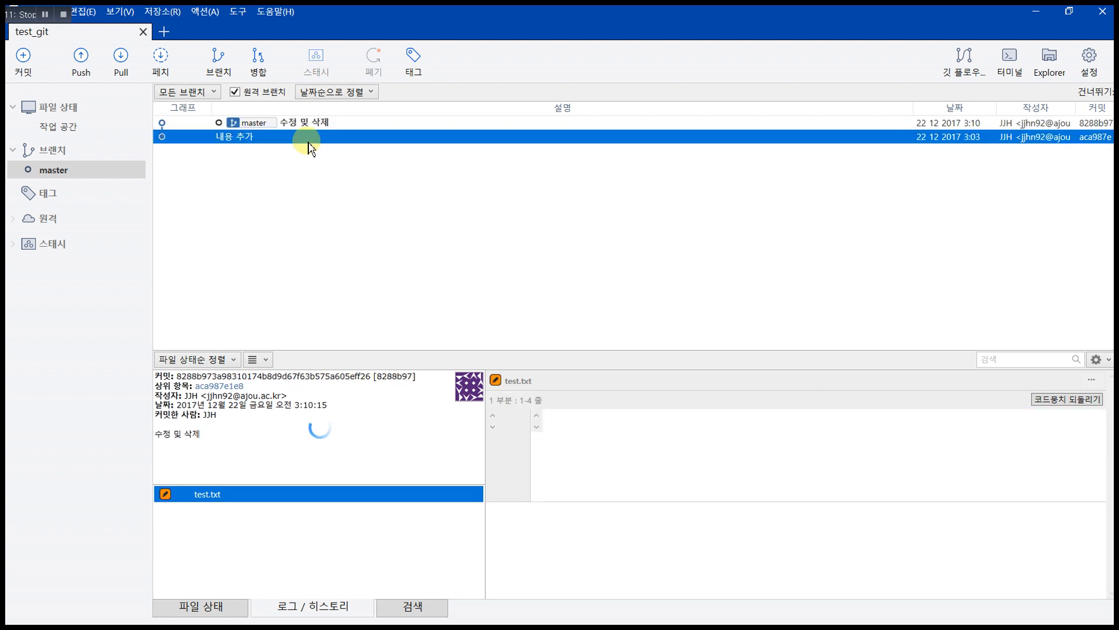
Step: Check Programming.cpp in the test_git folder in File Explorer, then return to SourceTree
{"action": "left_click", "coordinate": [44, 14]}
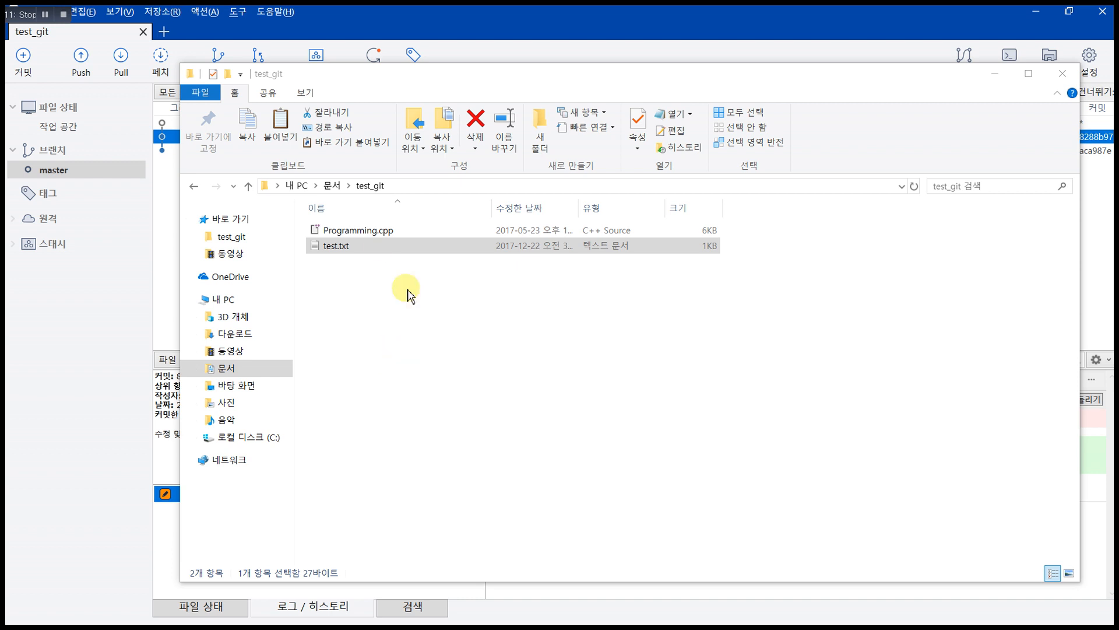
{"action": "left_click", "coordinate": [375, 230]}
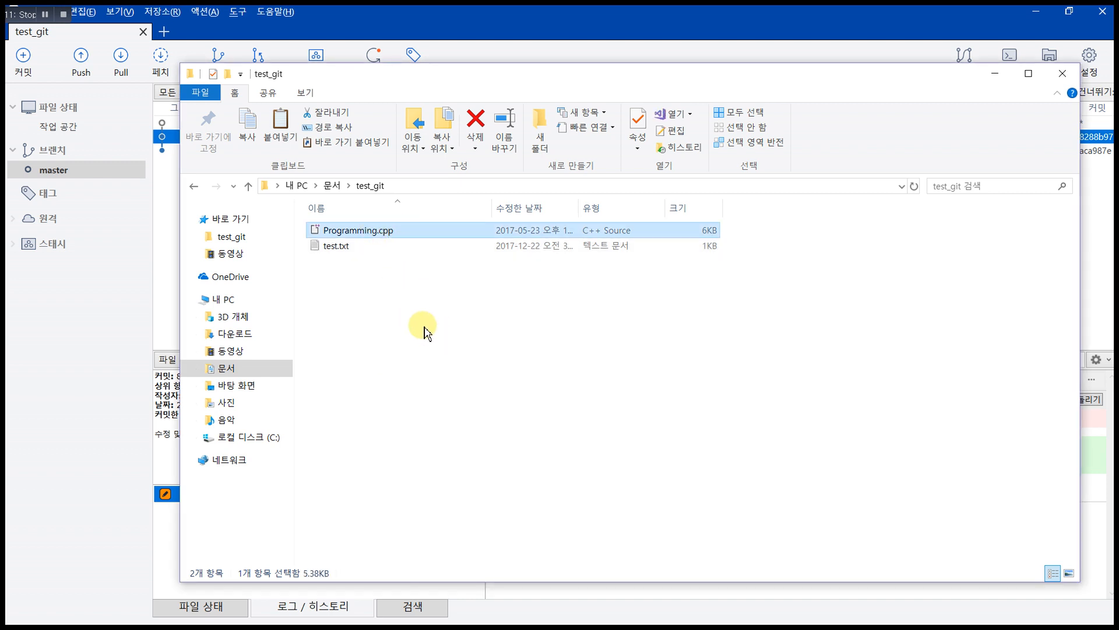
{"action": "left_click", "coordinate": [112, 298]}
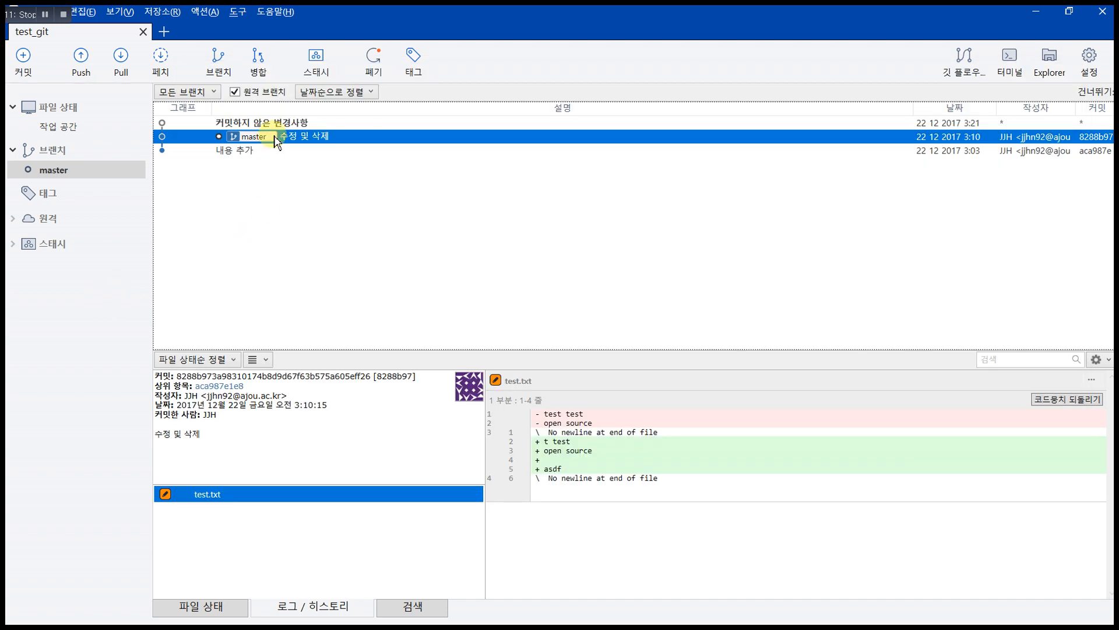
Step: Review the uncommitted changes entry, then preview the untracked Programming.cpp in the working copy
{"action": "left_click", "coordinate": [298, 124]}
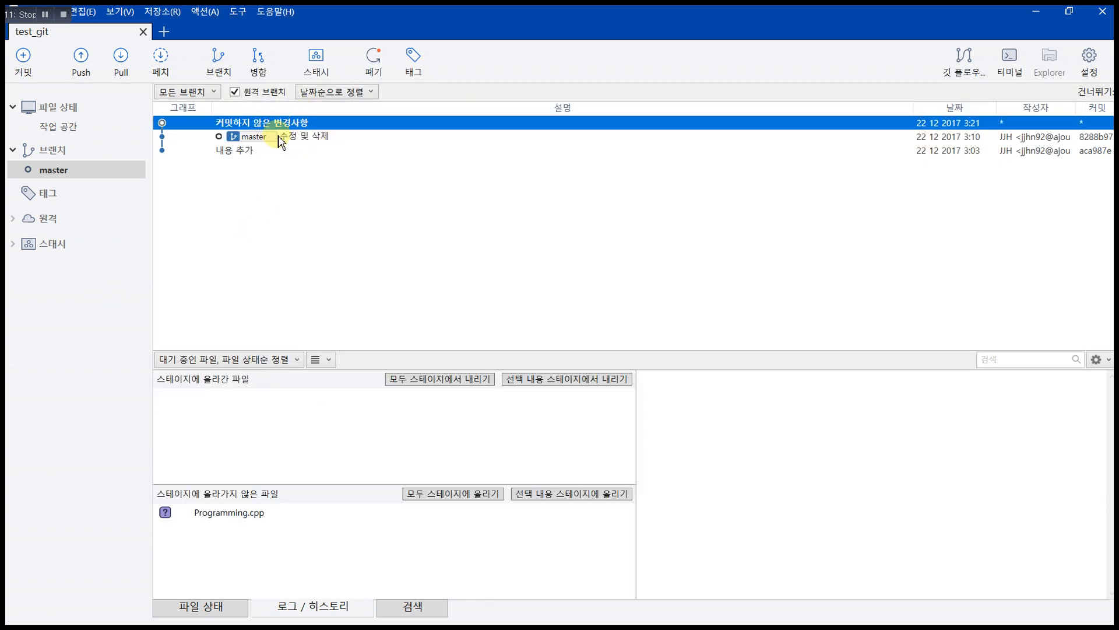
{"action": "left_click", "coordinate": [277, 137]}
{"action": "left_click", "coordinate": [282, 121]}
{"action": "left_click", "coordinate": [295, 140]}
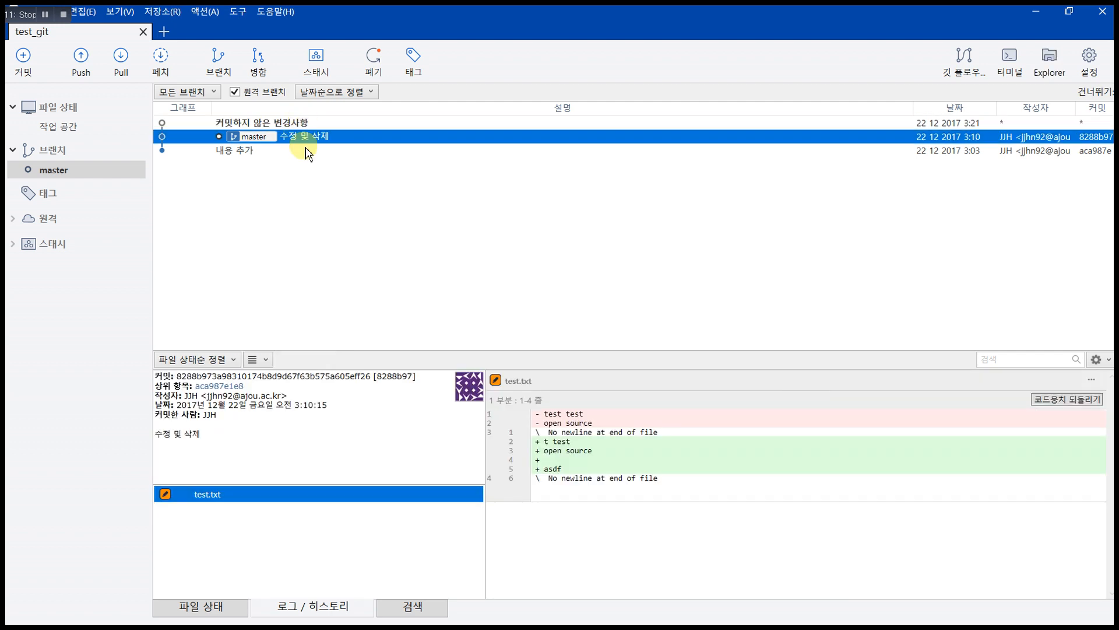
{"action": "left_click", "coordinate": [277, 124]}
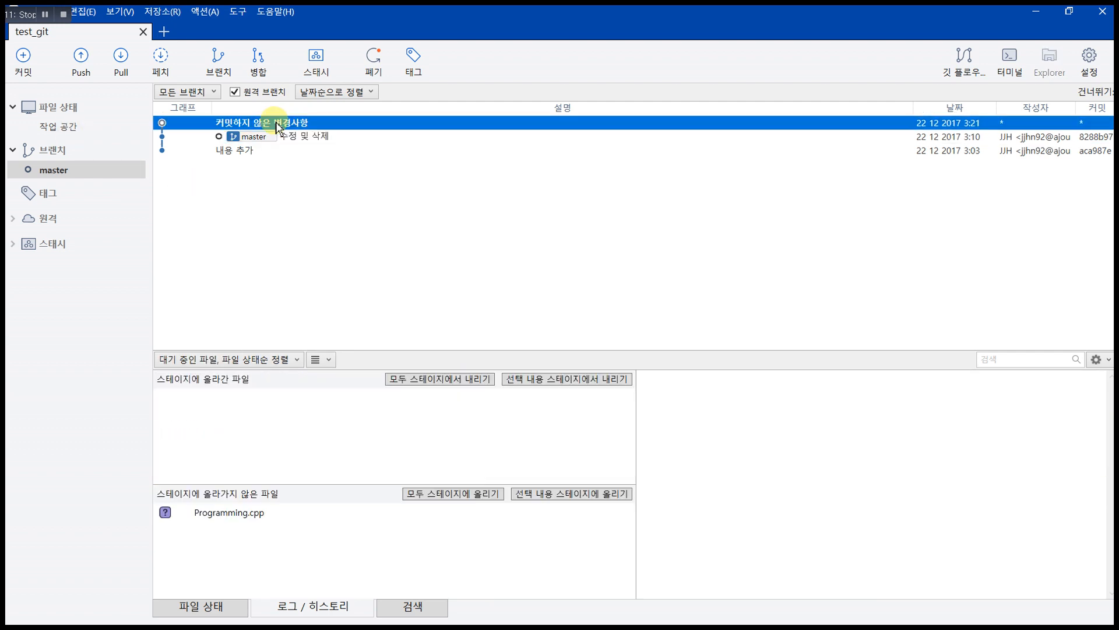
{"action": "left_click", "coordinate": [65, 134]}
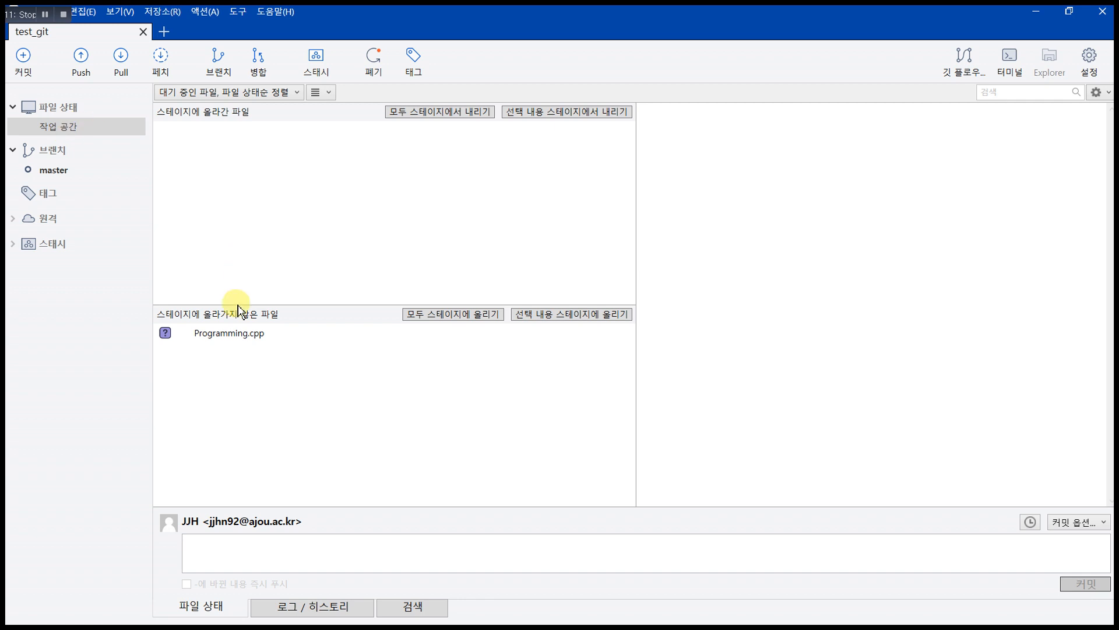
{"action": "left_click", "coordinate": [454, 339]}
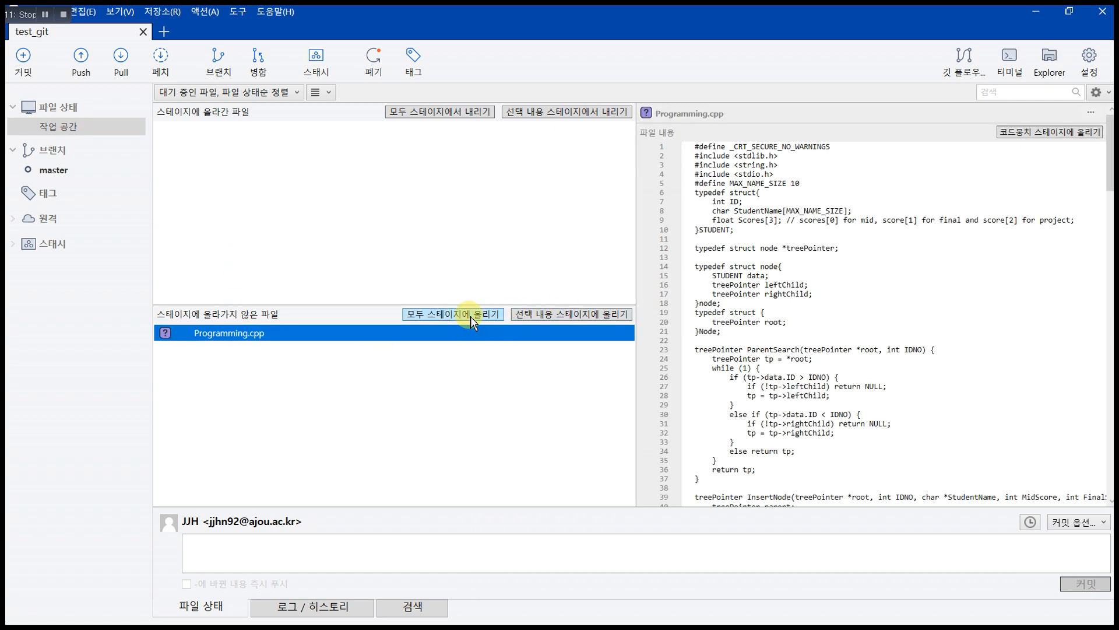
Step: Stage all changes and inspect the added Programming.cpp code in the diff
{"action": "left_click", "coordinate": [529, 315]}
{"action": "left_click", "coordinate": [217, 132]}
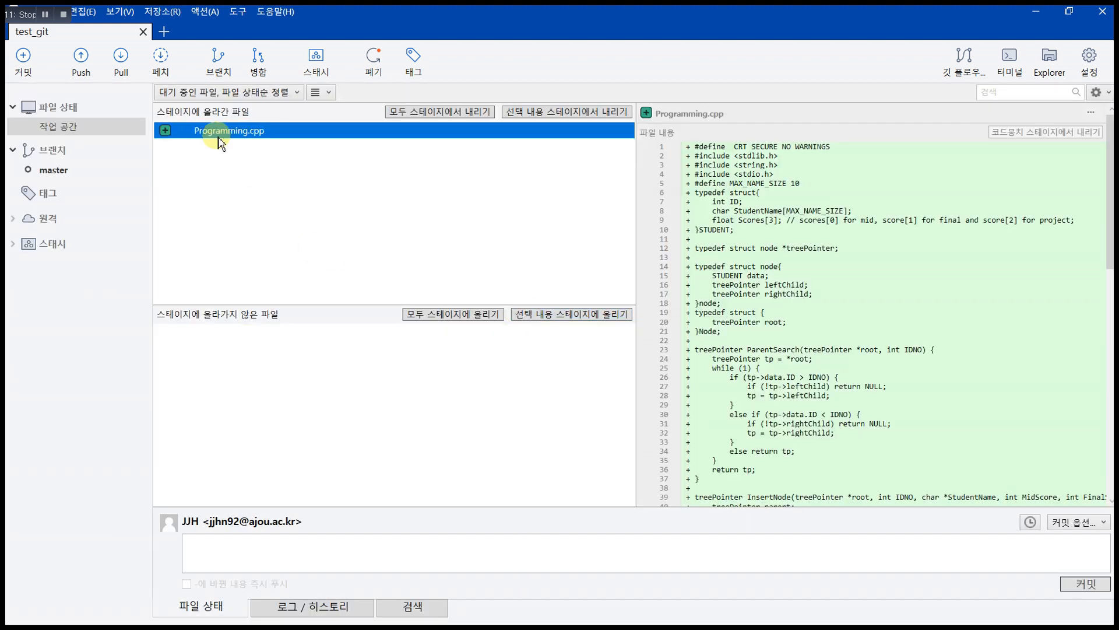
{"action": "left_click", "coordinate": [897, 358]}
{"action": "scroll", "coordinate": [896, 357], "scroll_direction": "down", "scroll_amount": 16}
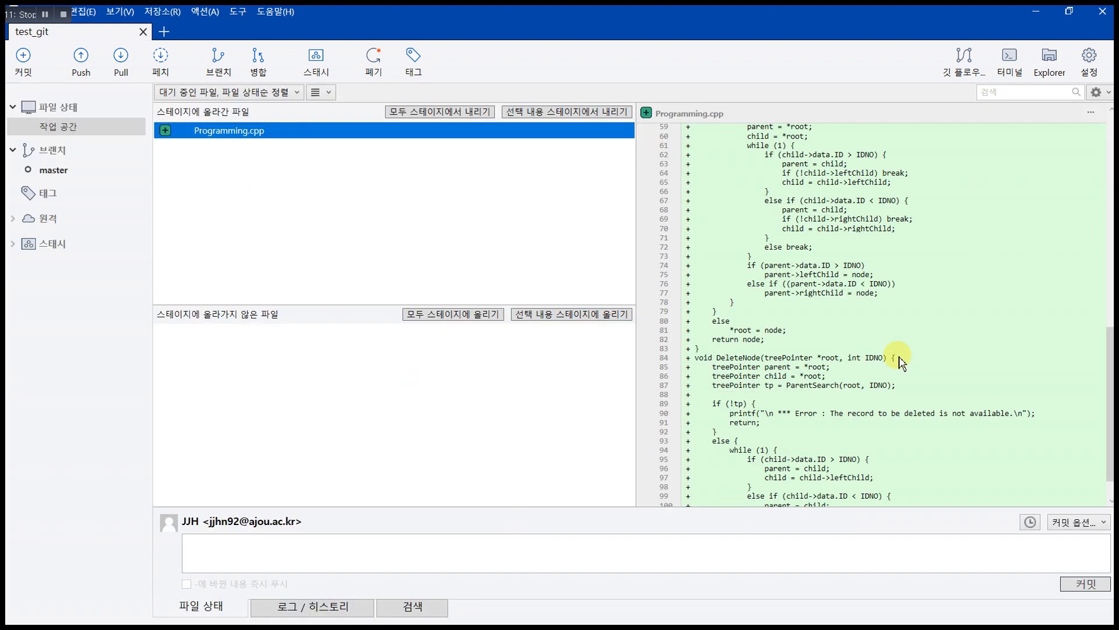
{"action": "scroll", "coordinate": [897, 357], "scroll_direction": "up", "scroll_amount": 10}
{"action": "scroll", "coordinate": [897, 360], "scroll_direction": "down", "scroll_amount": 13}
Step: Commit Programming.cpp with the message 'programming 파일 추가'
{"action": "left_click", "coordinate": [265, 560]}
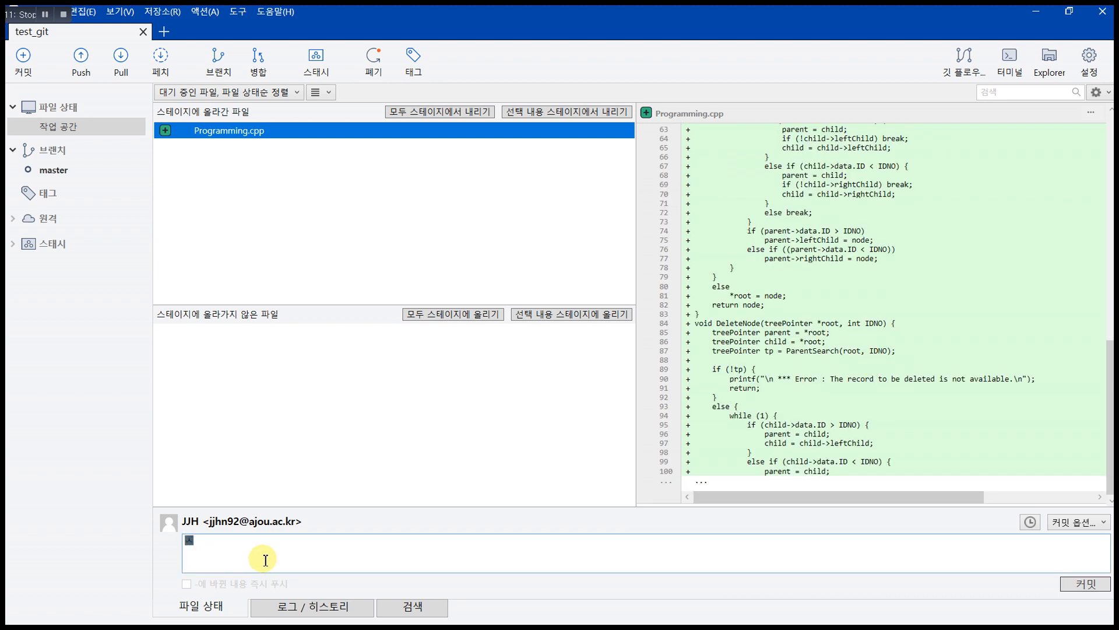
{"action": "key", "text": "BackSpace"}
{"action": "key", "text": "Hangul"}
{"action": "type", "text": "programming 파일 추"}
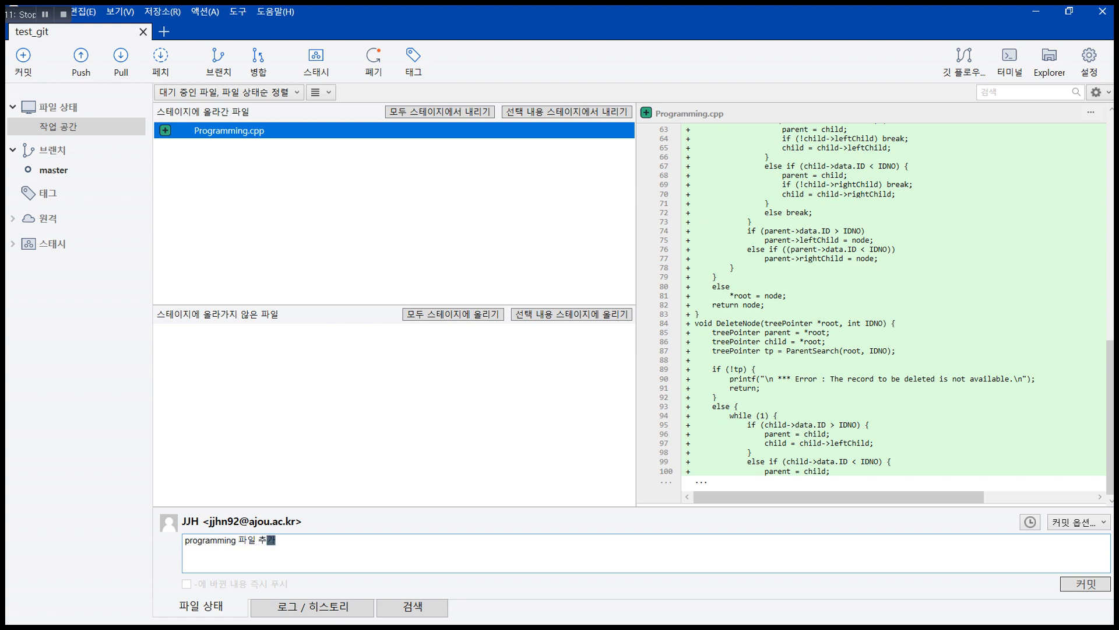
{"action": "type", "text": "가"}
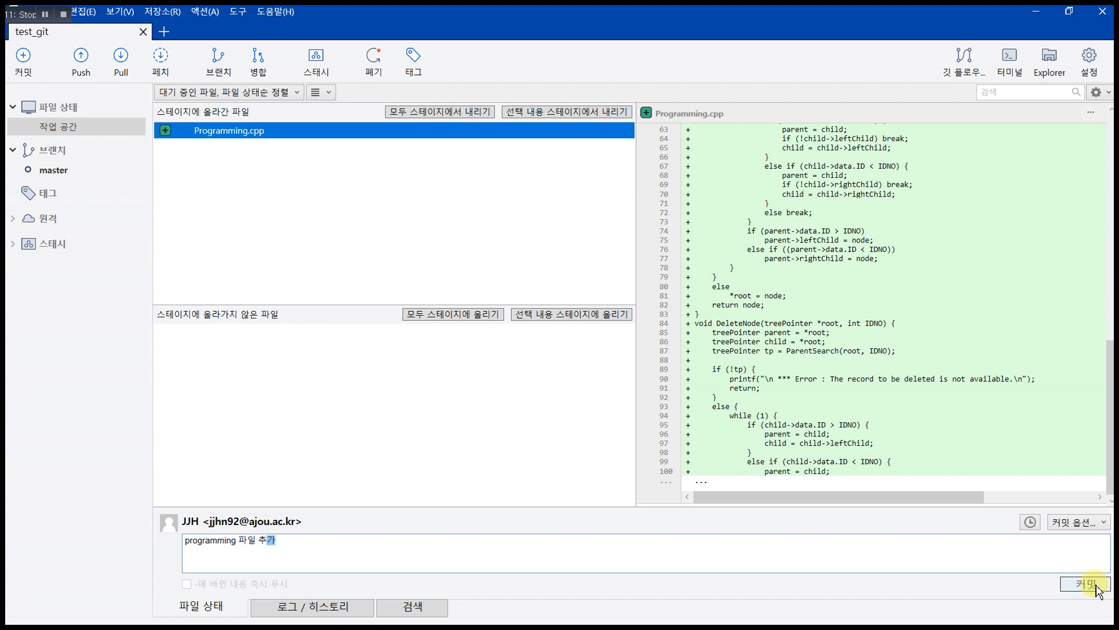
{"action": "left_click", "coordinate": [1096, 586]}
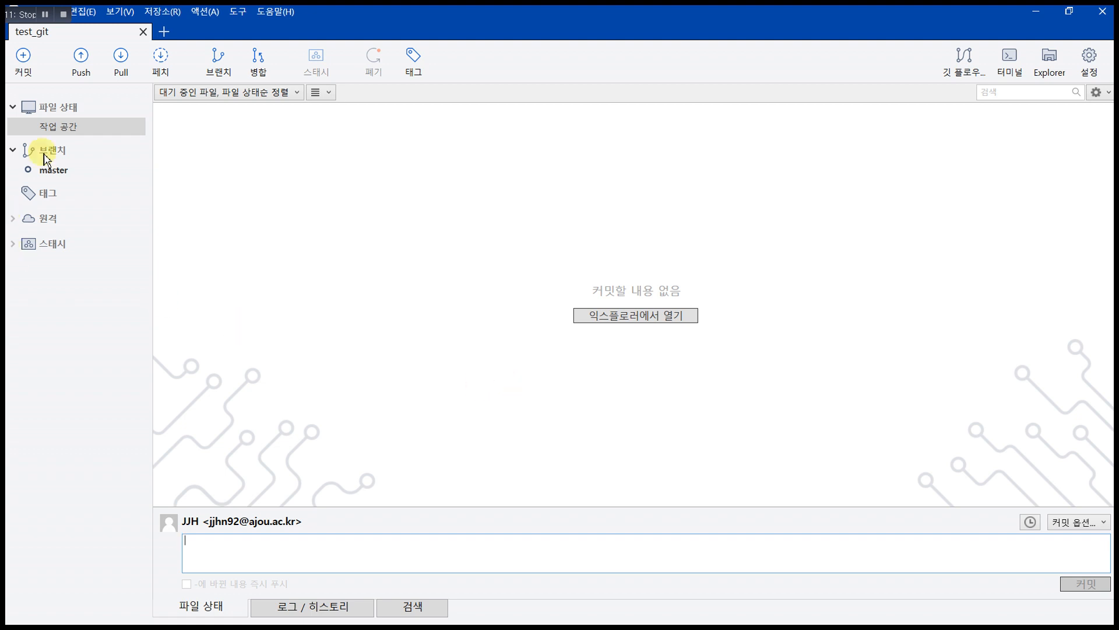
{"action": "left_click", "coordinate": [70, 169]}
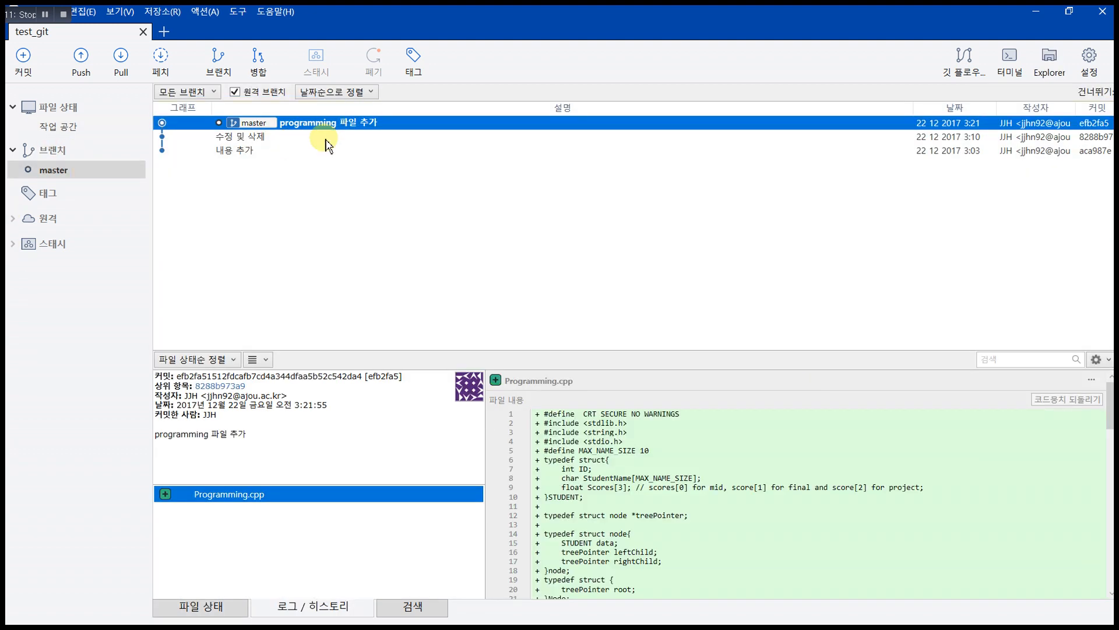
Step: Review the 'programming 파일 추가', '수정 및 삭제' and '내용 추가' commit diffs
{"action": "left_click", "coordinate": [335, 138]}
{"action": "left_click", "coordinate": [350, 124]}
{"action": "left_click", "coordinate": [267, 139]}
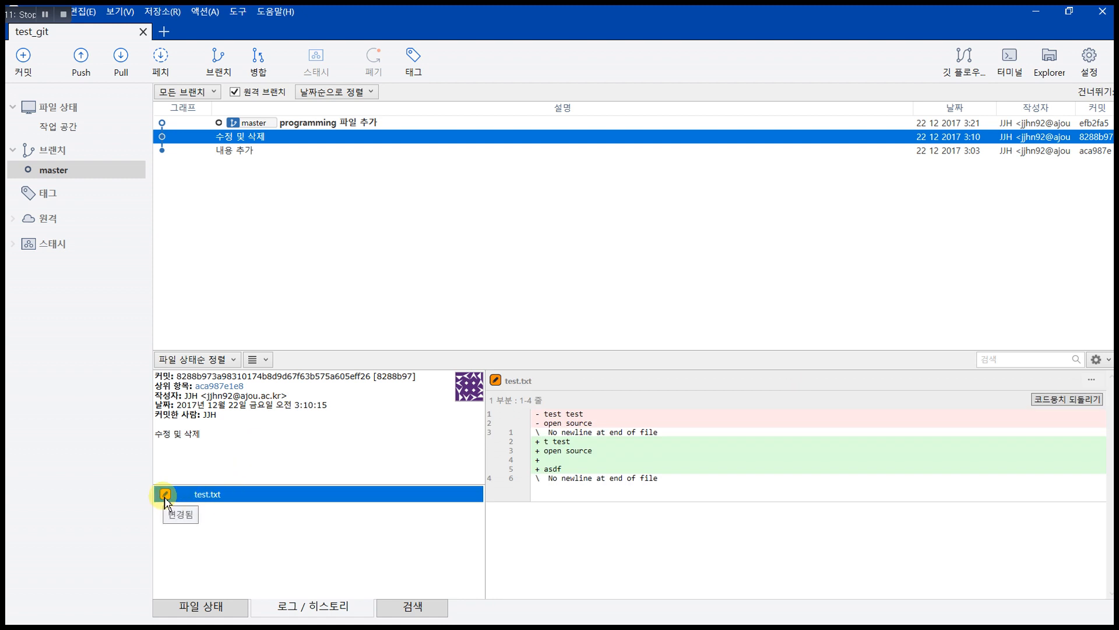
{"action": "left_click", "coordinate": [251, 151]}
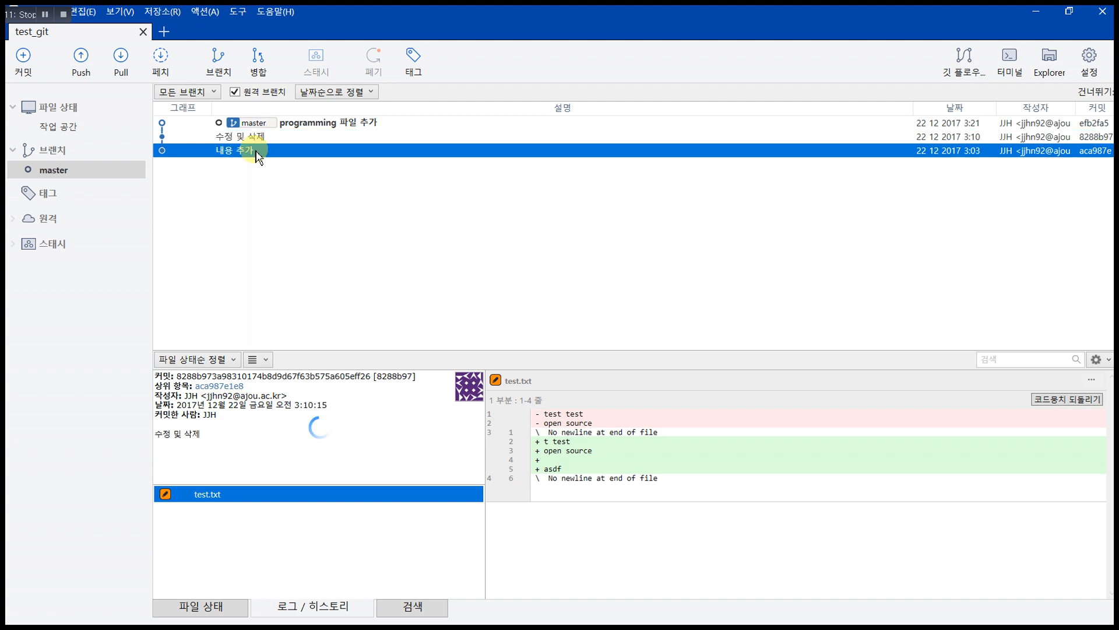
{"action": "left_click", "coordinate": [326, 126]}
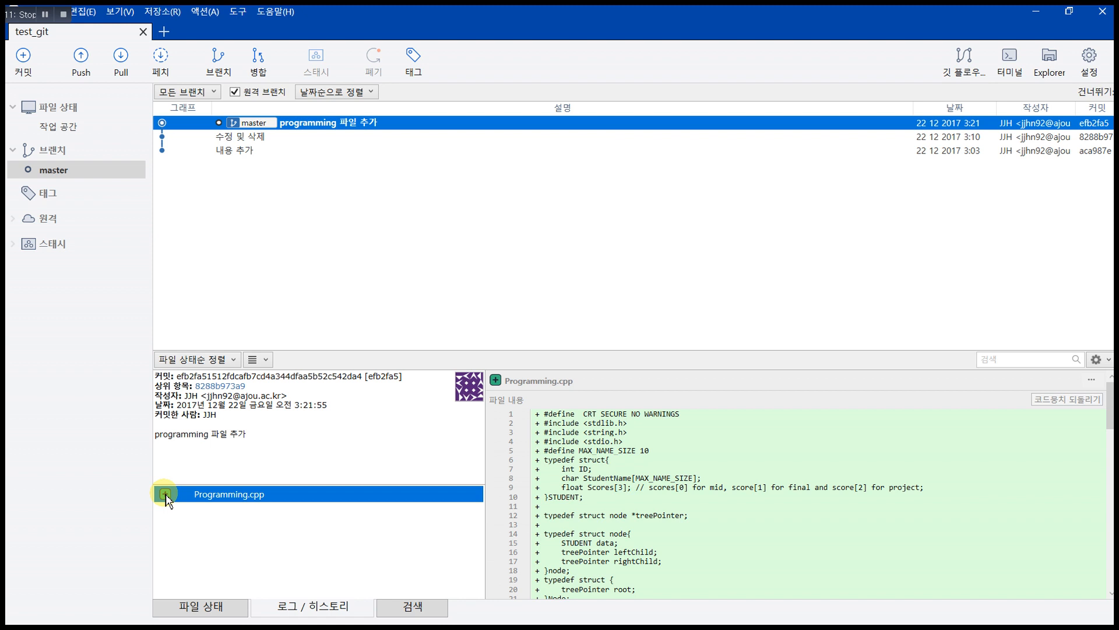
Step: Step through master's commit history again, ending on the newest Programming.cpp diff, then bring up File Explorer
{"action": "left_click", "coordinate": [264, 139]}
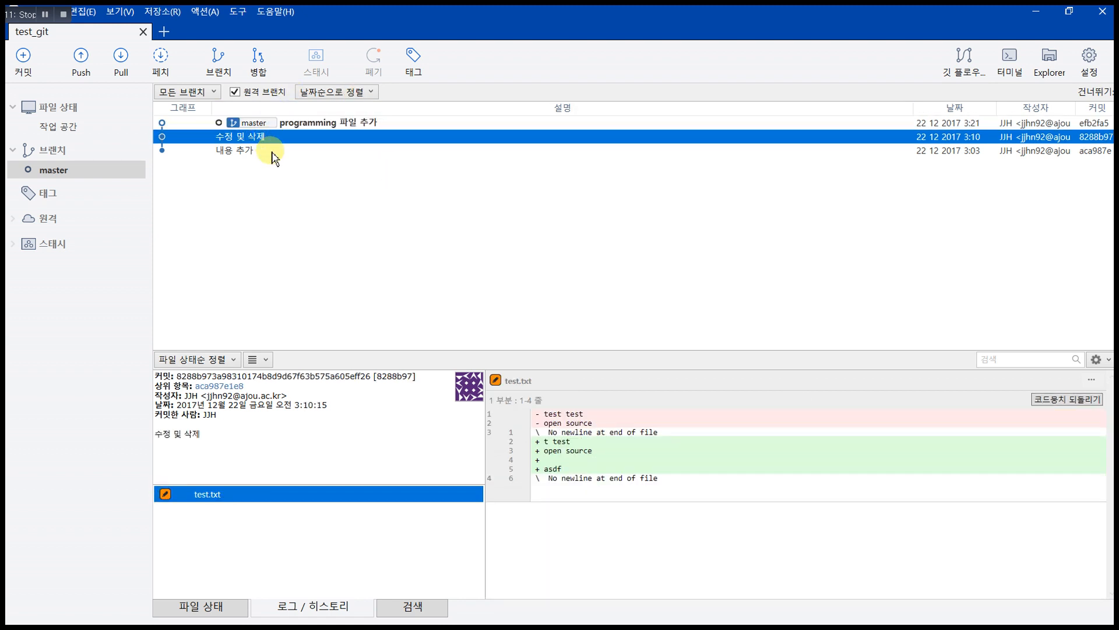
{"action": "left_click", "coordinate": [271, 152]}
{"action": "left_click", "coordinate": [290, 137]}
{"action": "left_click", "coordinate": [303, 120]}
{"action": "left_click", "coordinate": [293, 138]}
{"action": "left_click", "coordinate": [281, 154]}
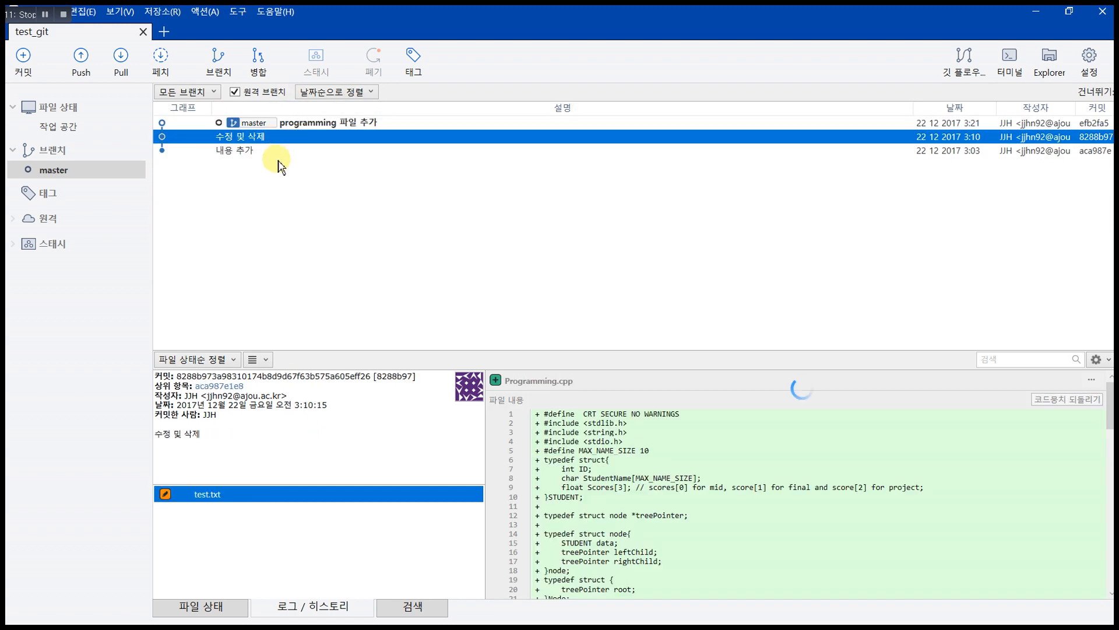
{"action": "left_click", "coordinate": [292, 137]}
{"action": "left_click", "coordinate": [300, 124]}
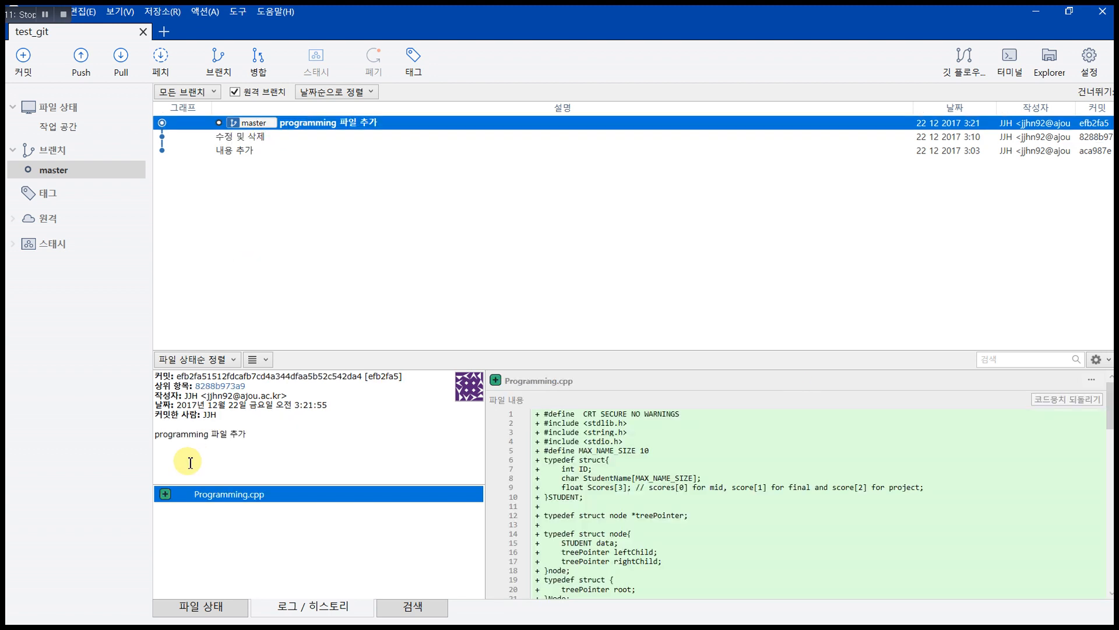
{"action": "left_click", "coordinate": [45, 15]}
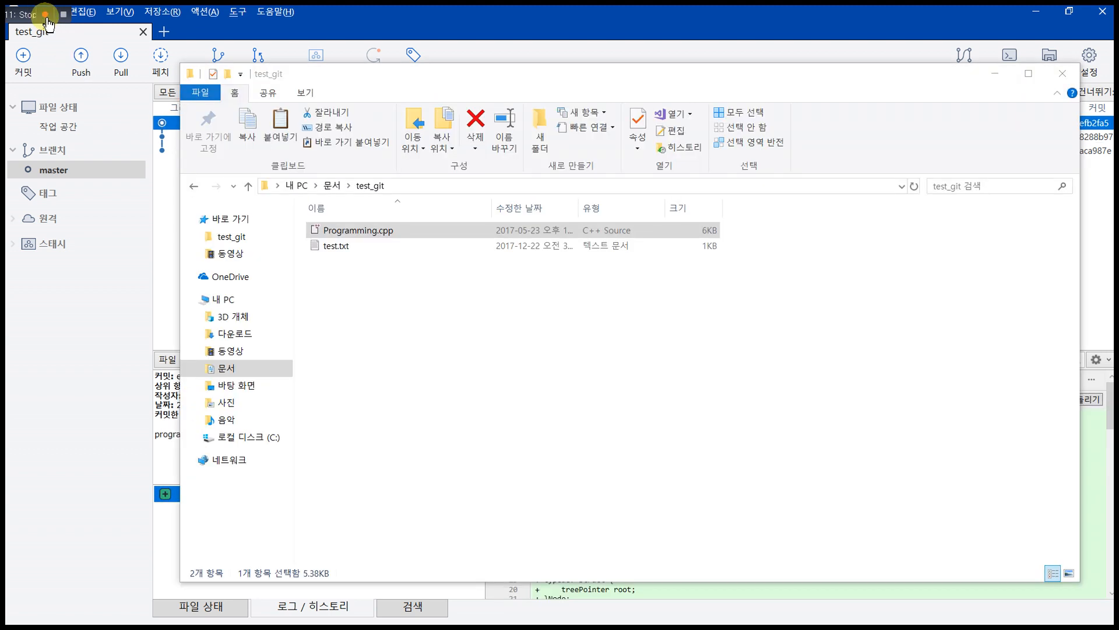
Step: Delete Programming.cpp from the test_git folder and preview the deletion in SourceTree's working copy
{"action": "left_click", "coordinate": [452, 232]}
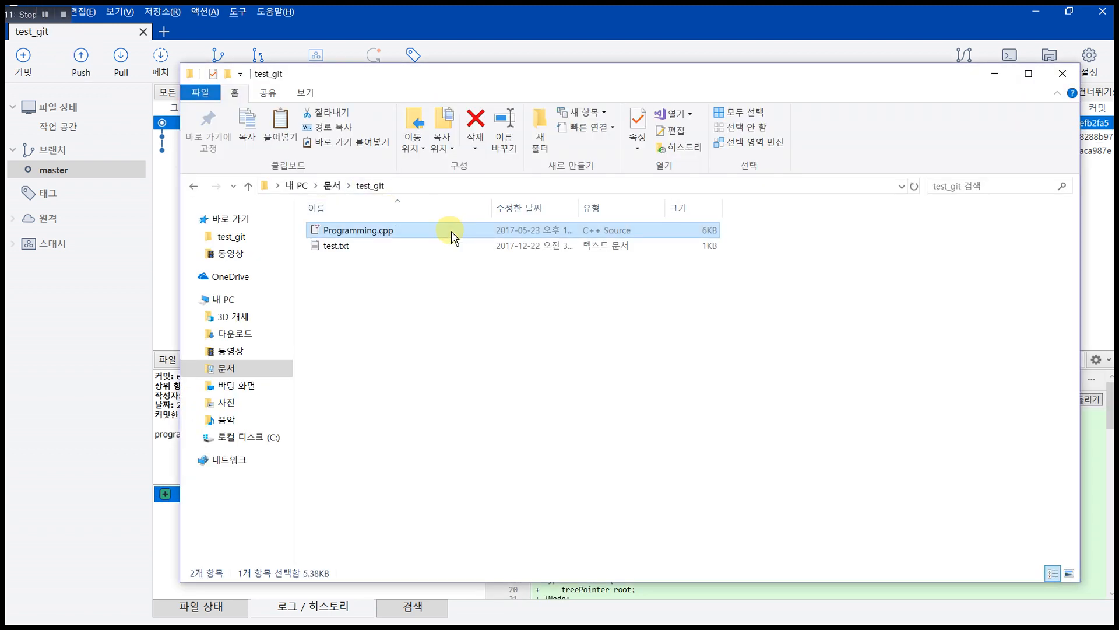
{"action": "key", "text": "Delete"}
{"action": "left_click", "coordinate": [88, 237]}
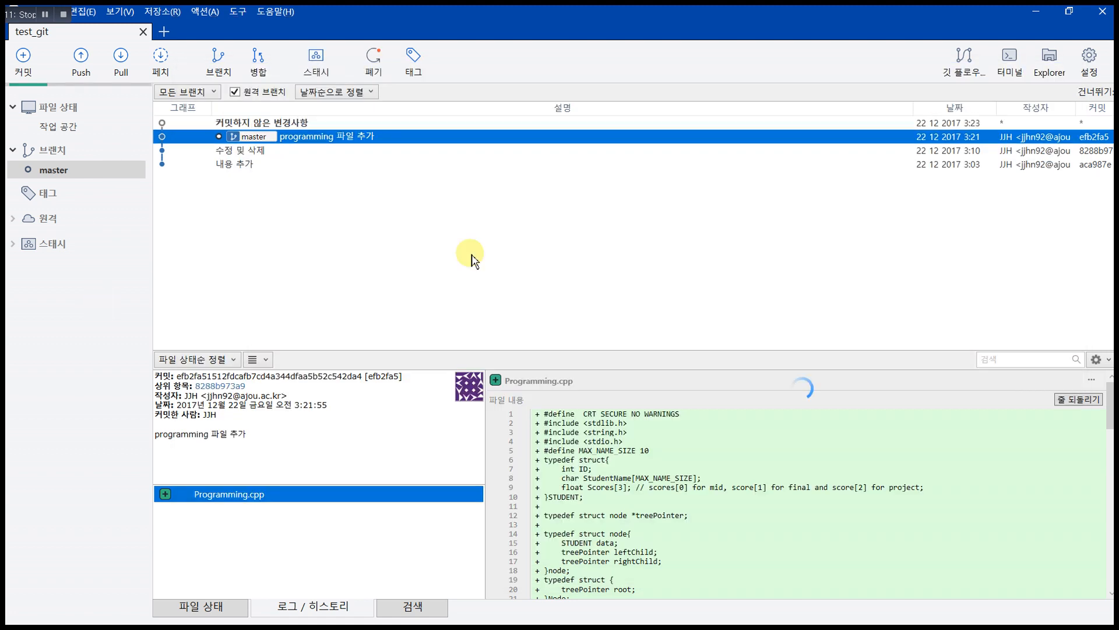
{"action": "left_click", "coordinate": [276, 123]}
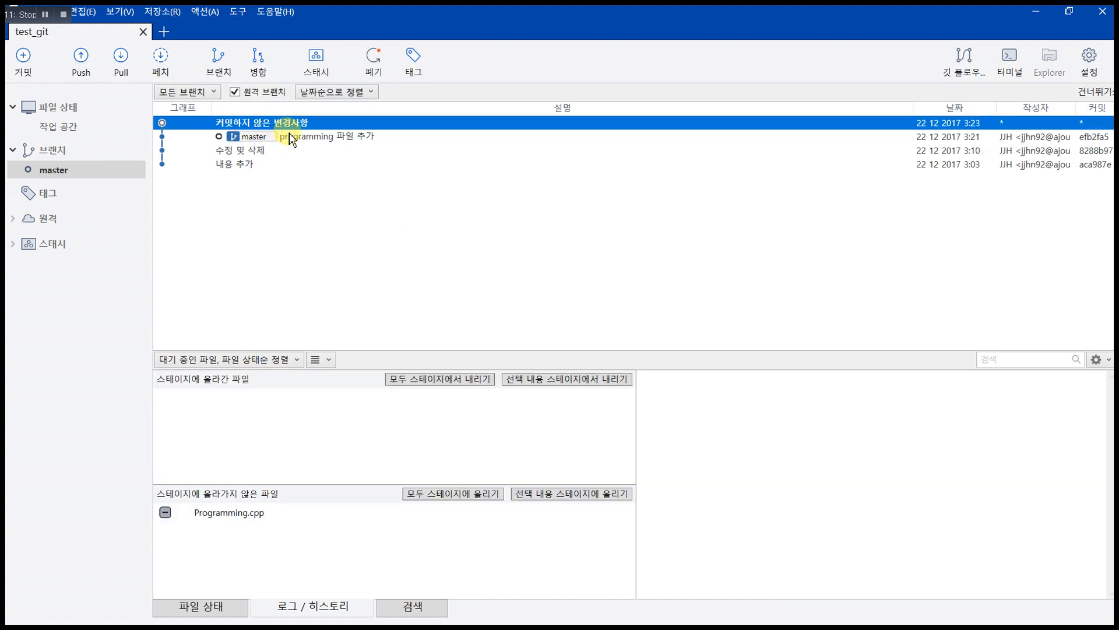
{"action": "left_click", "coordinate": [72, 128]}
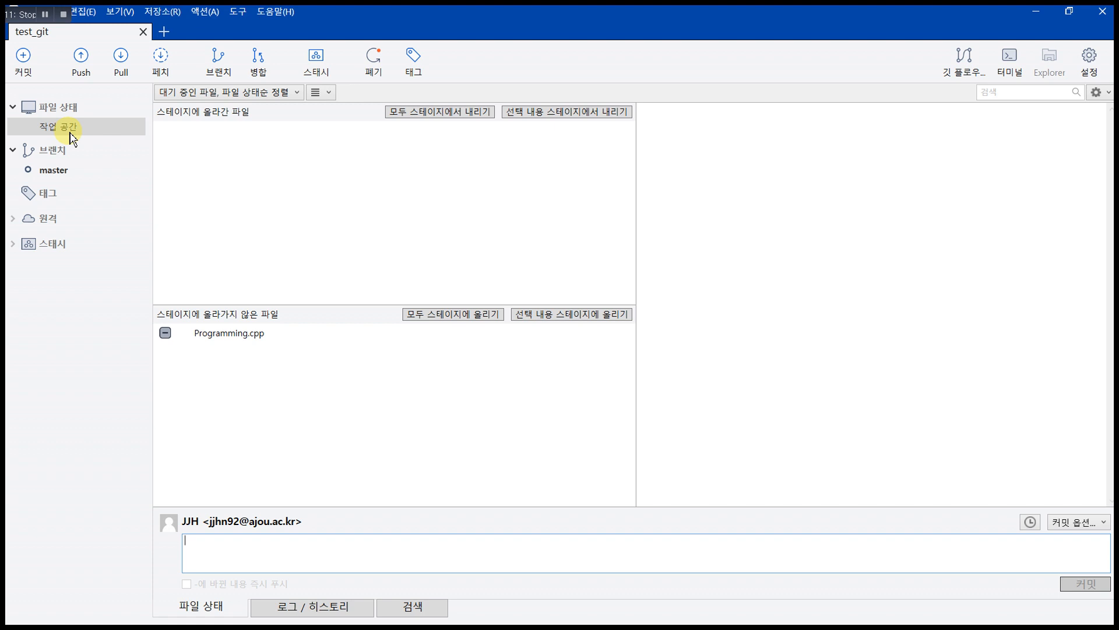
{"action": "left_click", "coordinate": [243, 335]}
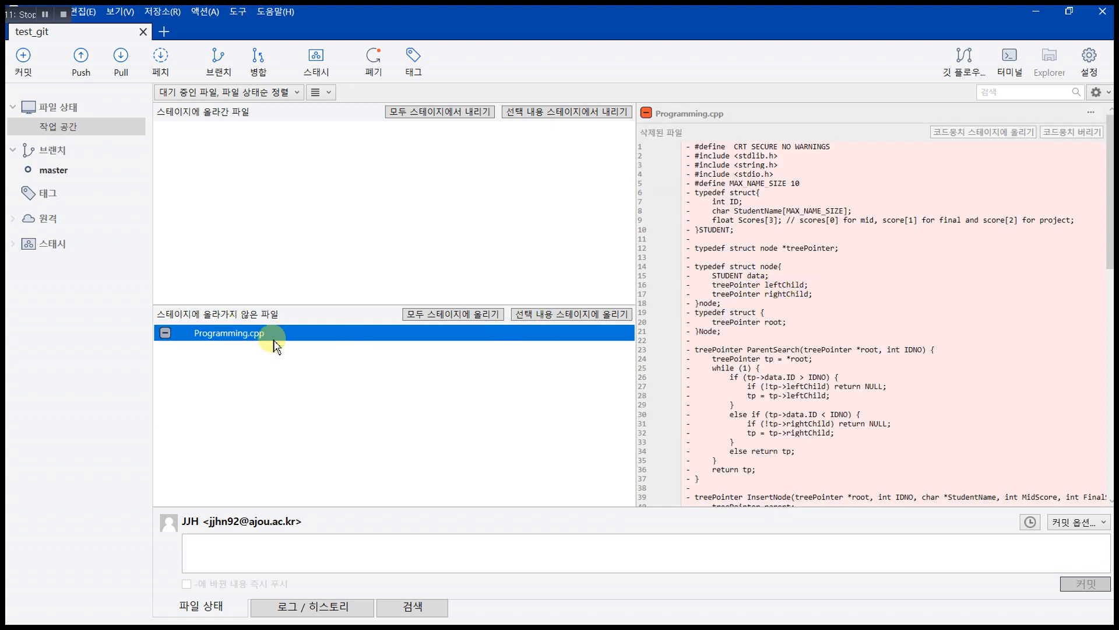
Step: Stage the Programming.cpp deletion and commit it with the message '프로그래밍 삭제'
{"action": "left_click", "coordinate": [486, 316]}
{"action": "left_click", "coordinate": [255, 130]}
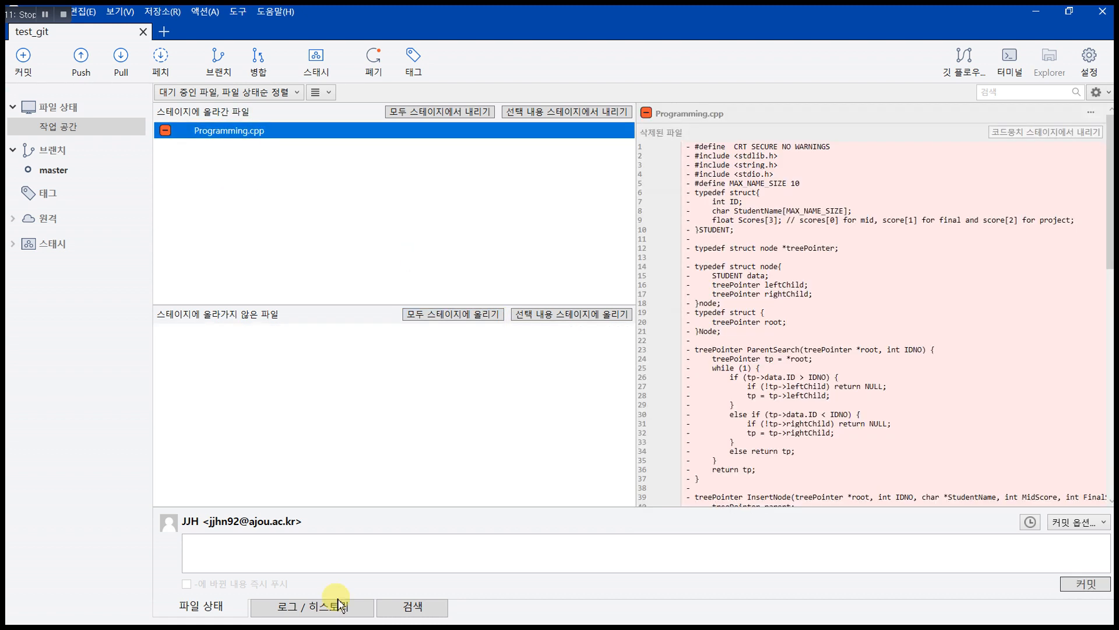
{"action": "left_click", "coordinate": [318, 569]}
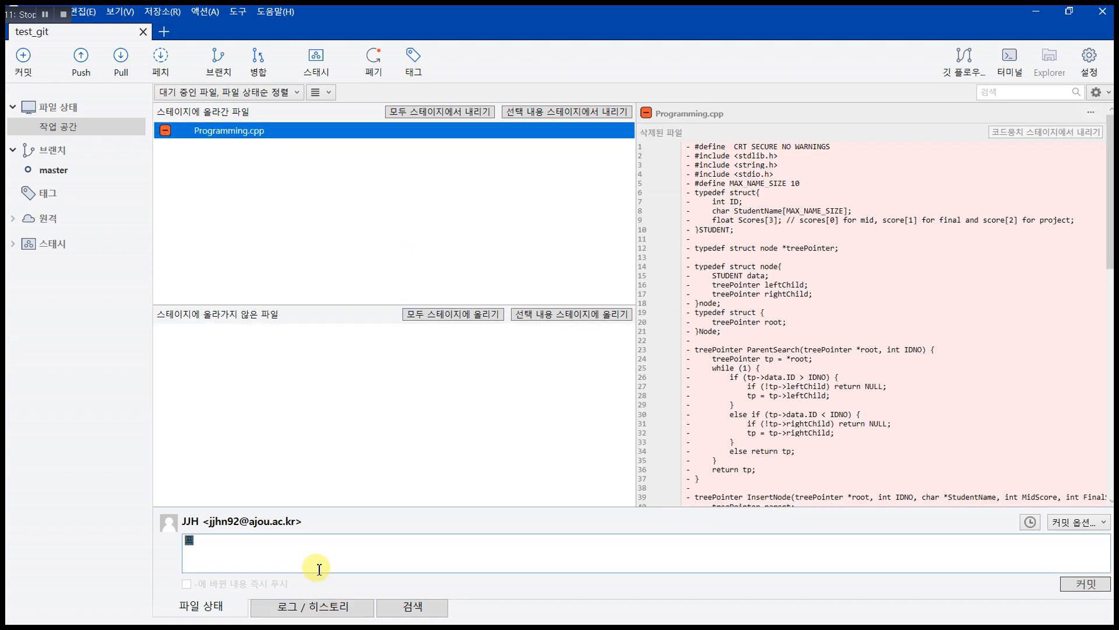
{"action": "type", "text": "프로그래밍ㅅ삭제"}
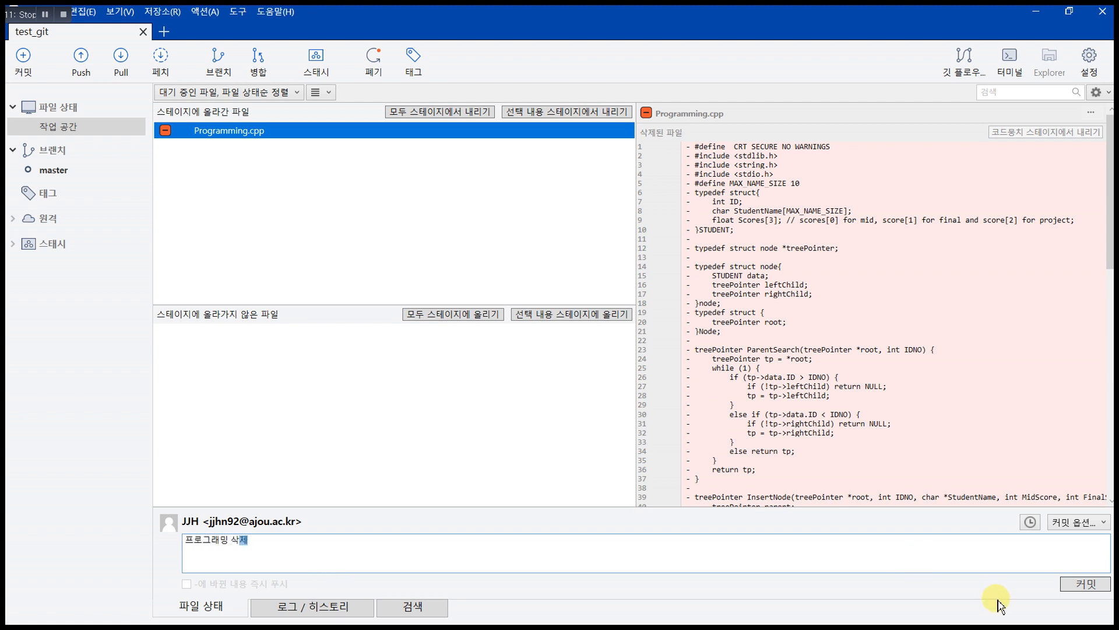
{"action": "left_click", "coordinate": [1085, 583]}
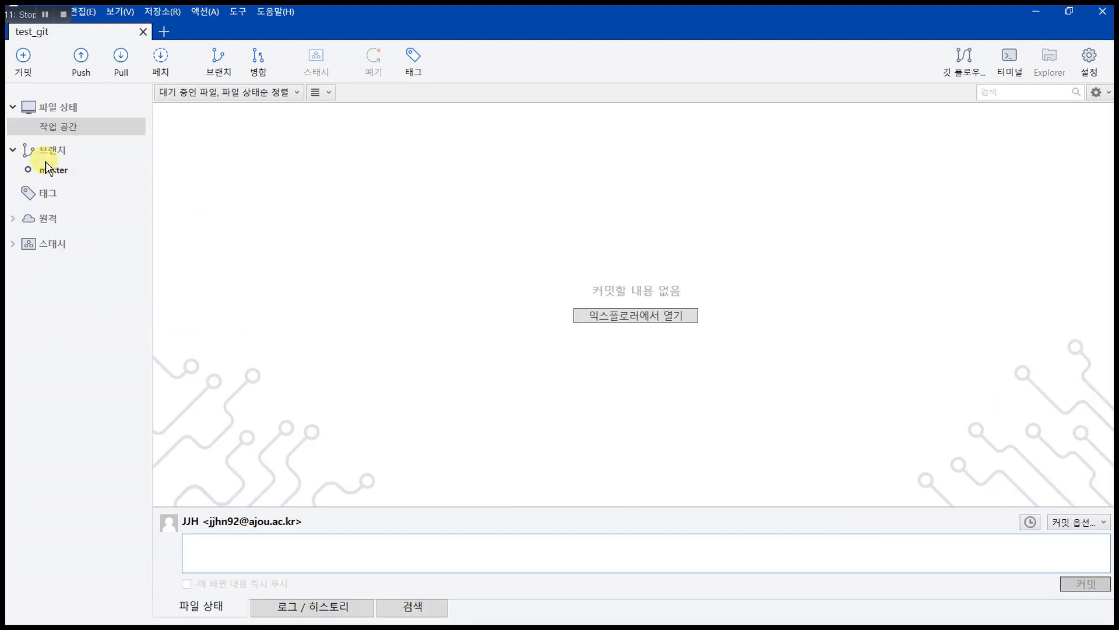
Step: Open master's history and browse the diffs of its four commits
{"action": "left_click", "coordinate": [53, 170]}
{"action": "left_click", "coordinate": [312, 137]}
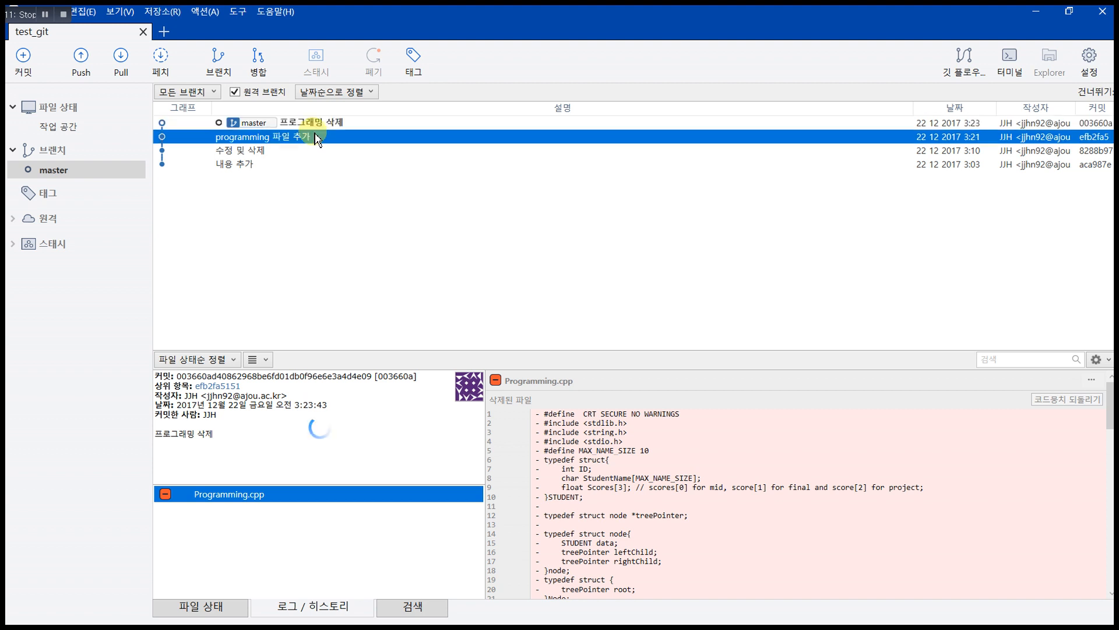
{"action": "key", "text": "Up"}
{"action": "key", "text": "Down"}
{"action": "key", "text": "Down"}
{"action": "key", "text": "Up"}
{"action": "key", "text": "Up"}
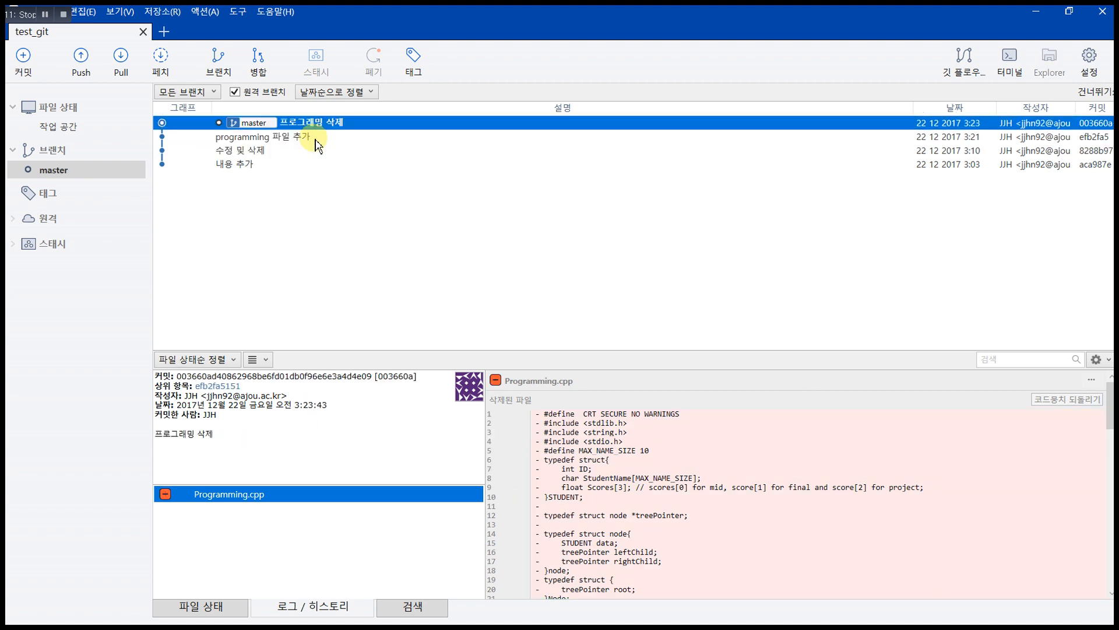
{"action": "key", "text": "Down"}
{"action": "key", "text": "Down"}
{"action": "key", "text": "Down"}
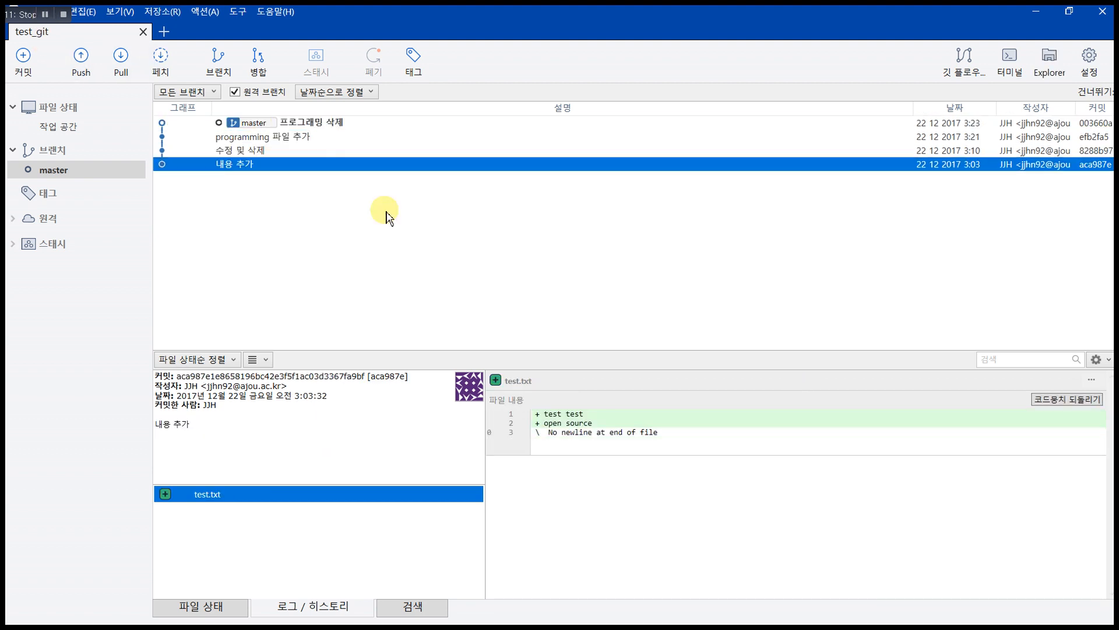
{"action": "left_click", "coordinate": [367, 147]}
{"action": "left_click", "coordinate": [371, 136]}
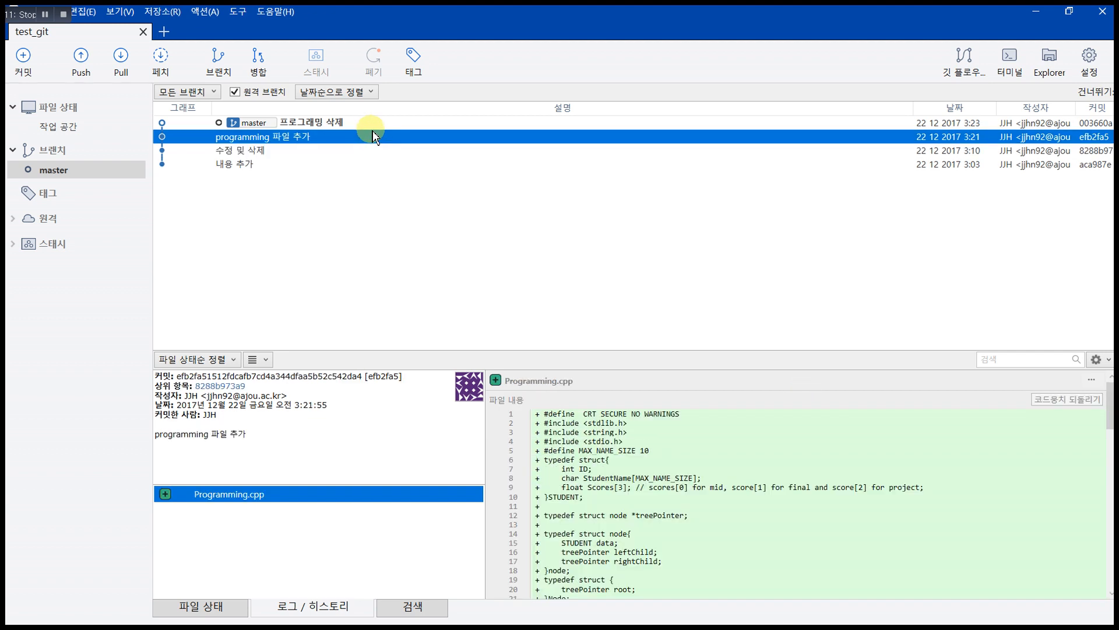
Step: Step between '프로그래밍 삭제' and '내용 추가' commit diffs once more, then switch to Chrome
{"action": "key", "text": "Up"}
{"action": "key", "text": "Down"}
{"action": "key", "text": "Down"}
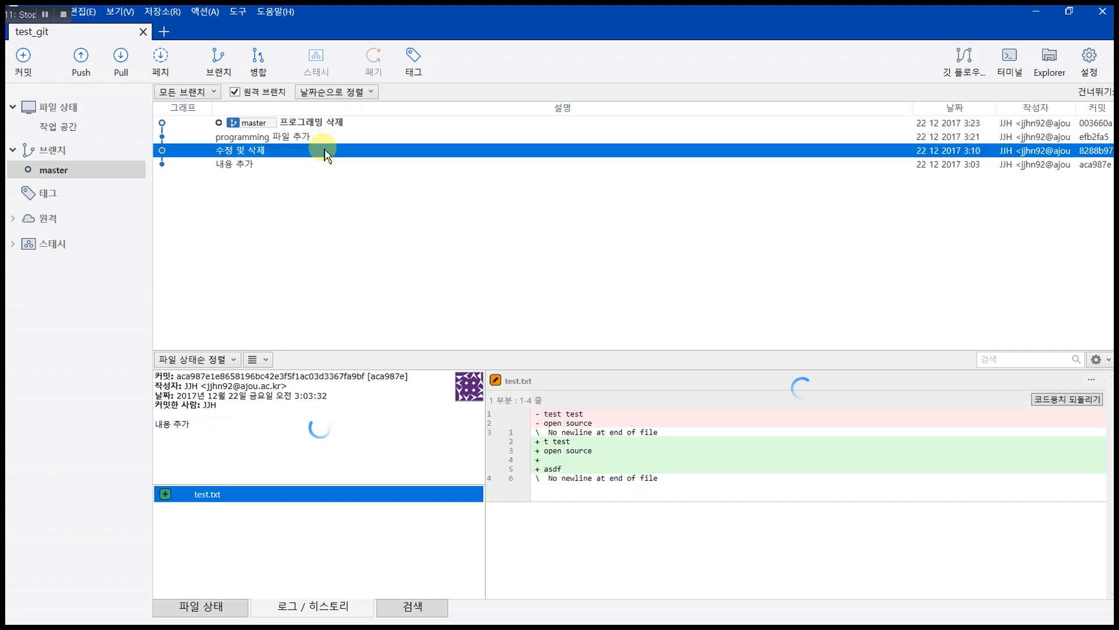
{"action": "key", "text": "Up"}
{"action": "key", "text": "Up"}
{"action": "left_click", "coordinate": [341, 141]}
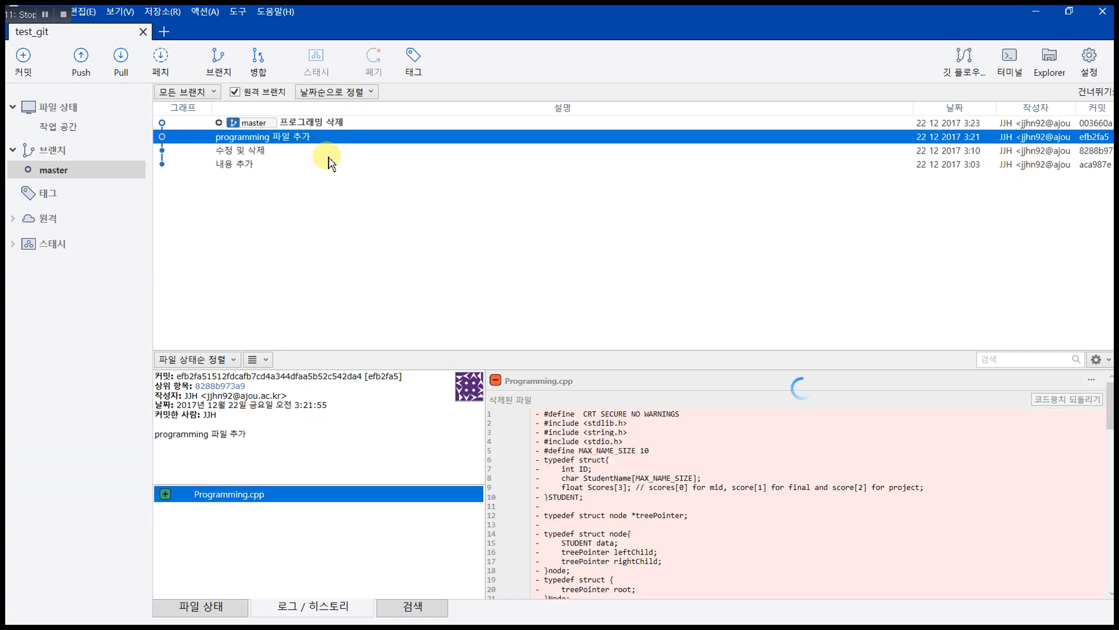
{"action": "left_click", "coordinate": [328, 160]}
{"action": "left_click", "coordinate": [338, 149]}
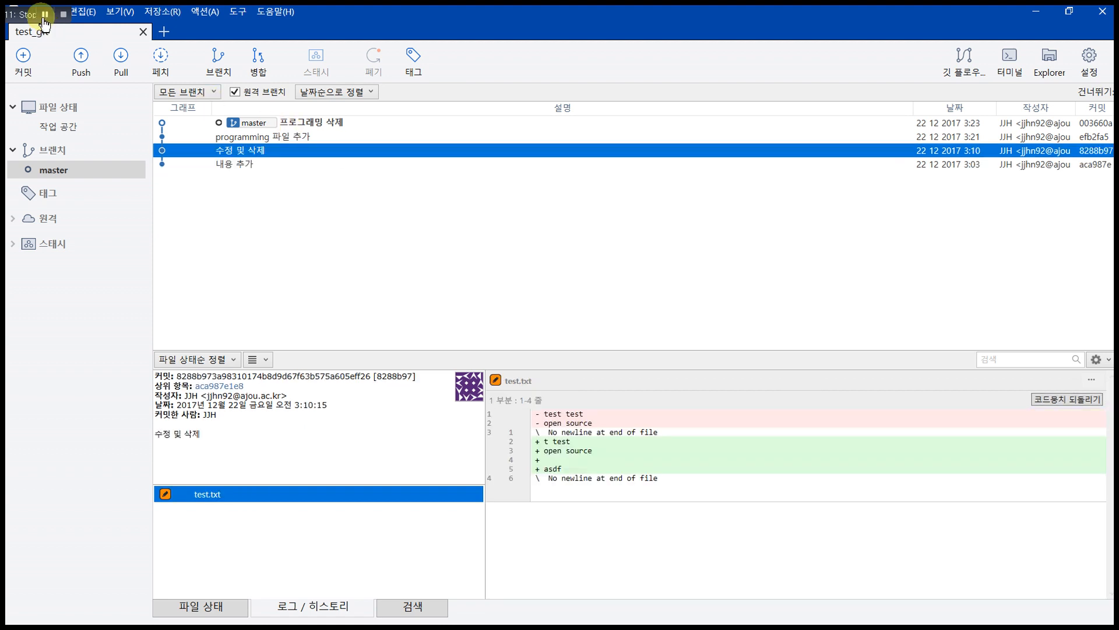
{"action": "key", "text": "Down"}
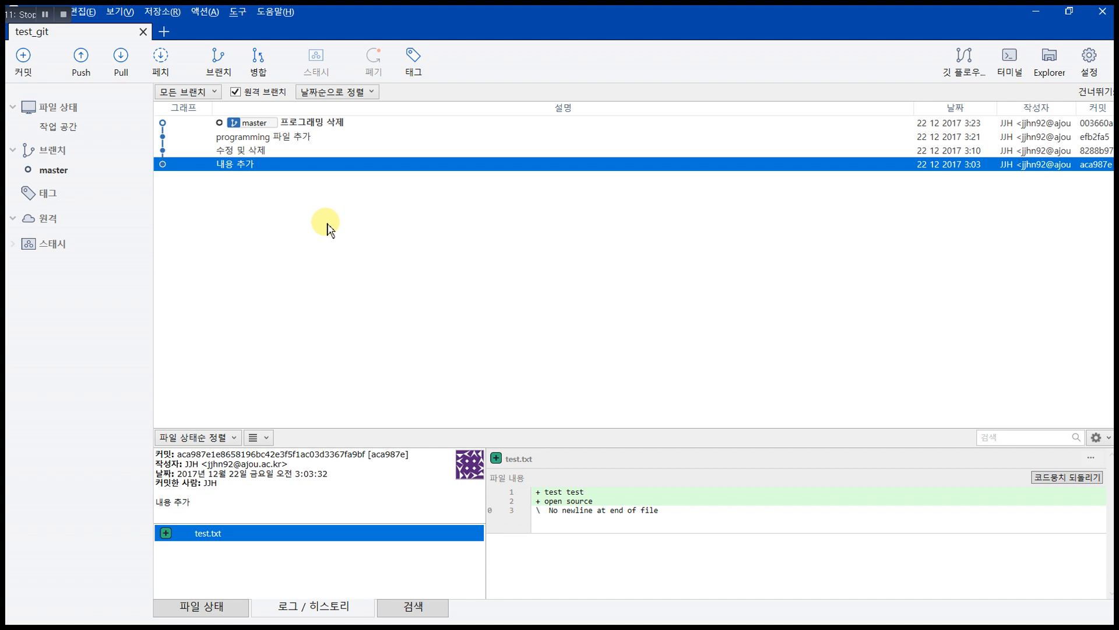
{"action": "key", "text": "alt+Tab"}
{"action": "key", "text": "alt+Tab"}
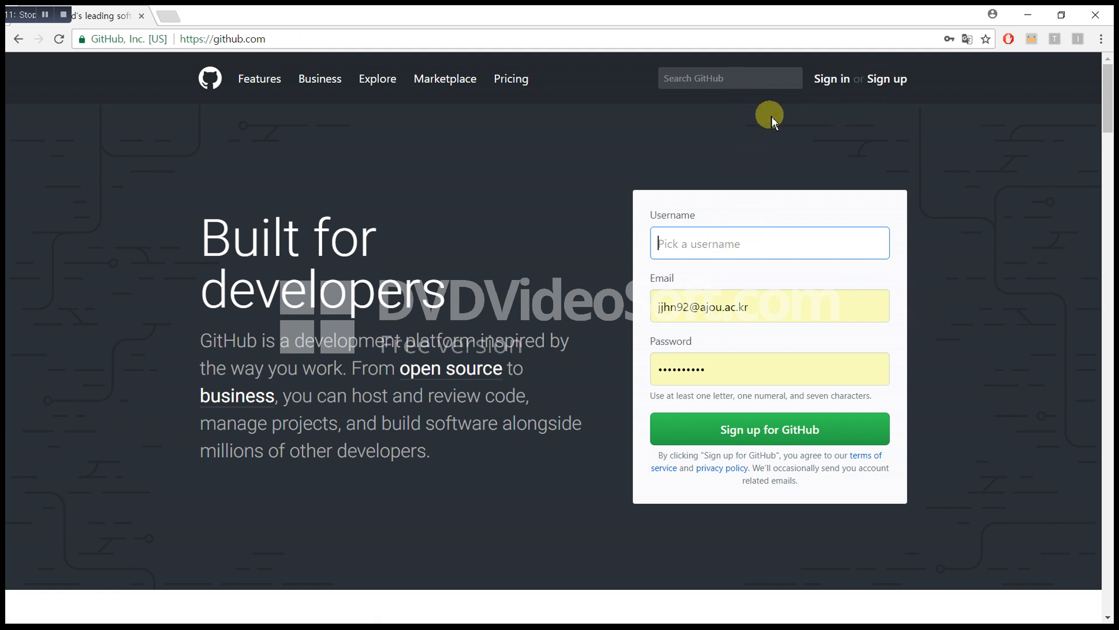
Step: Sign in to GitHub with the saved credentials and open the New repository page
{"action": "left_click", "coordinate": [830, 82]}
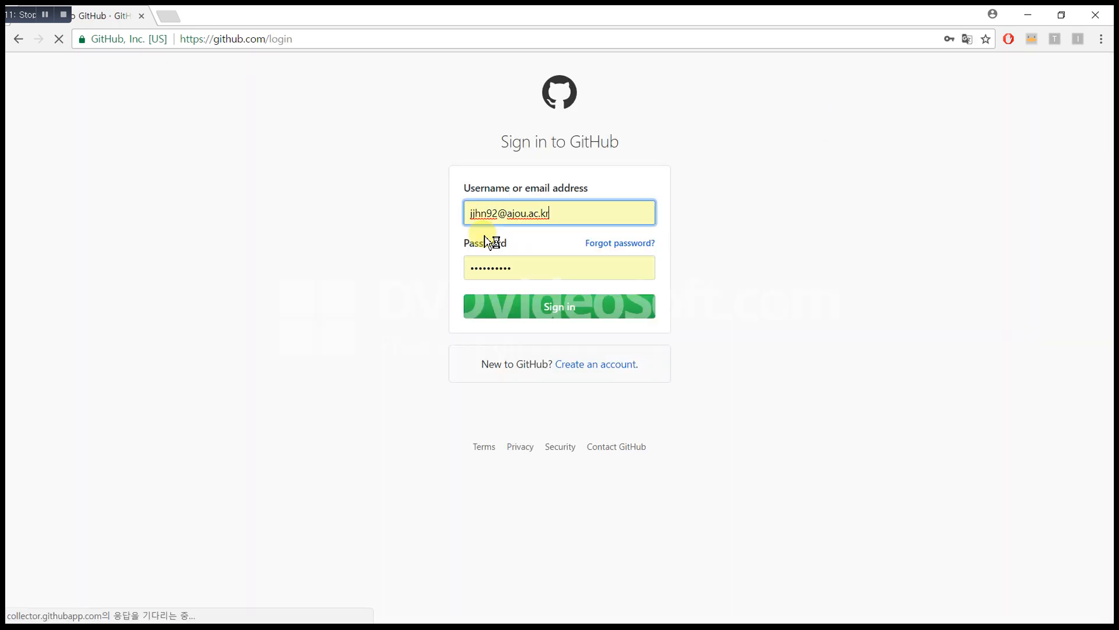
{"action": "left_click", "coordinate": [550, 309]}
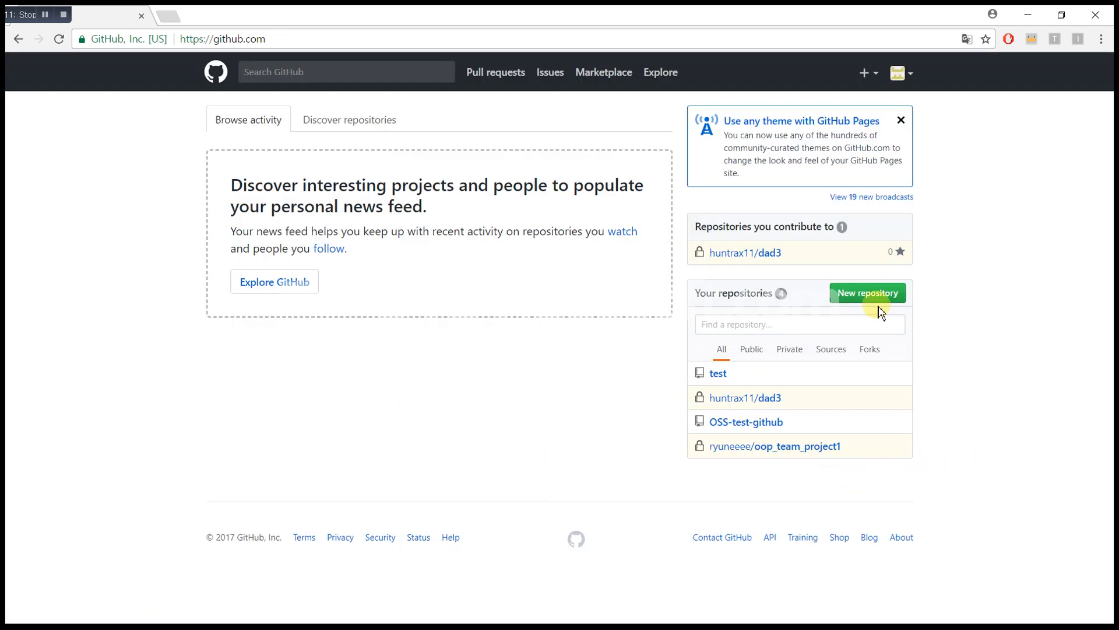
{"action": "left_click_drag", "start_coordinate": [950, 508], "coordinate": [692, 215]}
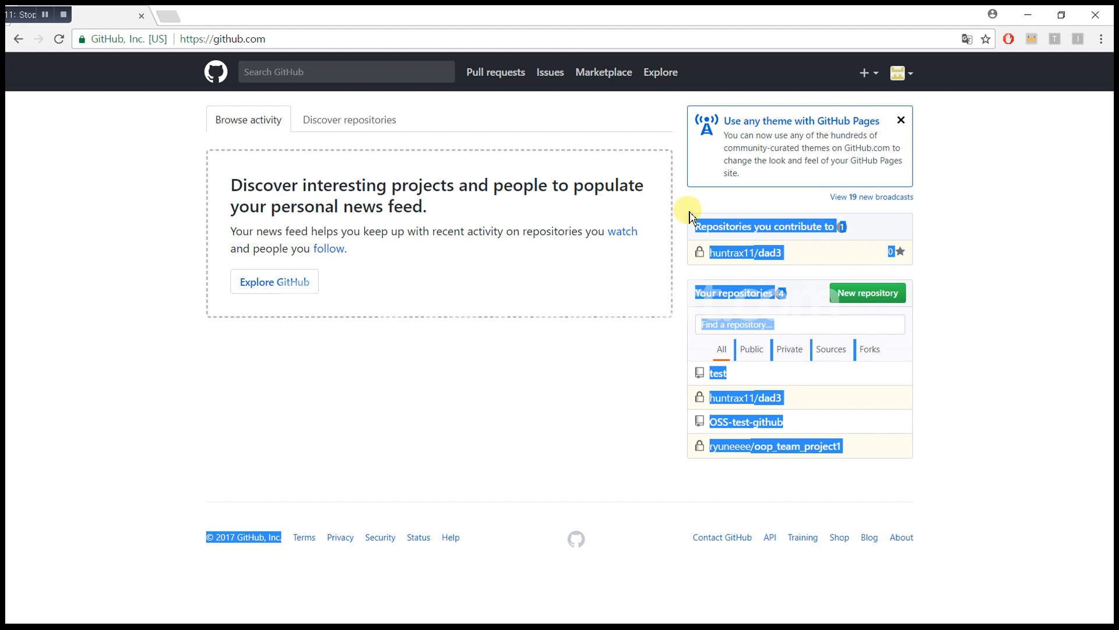
{"action": "left_click", "coordinate": [687, 215]}
{"action": "mouse_move", "coordinate": [937, 475]}
{"action": "left_mouse_down"}
{"action": "mouse_move", "coordinate": [740, 225]}
{"action": "mouse_move", "coordinate": [669, 217]}
{"action": "mouse_move", "coordinate": [755, 355]}
{"action": "mouse_move", "coordinate": [950, 492]}
{"action": "mouse_move", "coordinate": [776, 290]}
{"action": "mouse_move", "coordinate": [686, 225]}
{"action": "mouse_move", "coordinate": [685, 209]}
{"action": "mouse_move", "coordinate": [913, 476]}
{"action": "mouse_move", "coordinate": [919, 465]}
{"action": "left_mouse_up"}
{"action": "left_click", "coordinate": [683, 217]}
{"action": "left_click", "coordinate": [921, 463]}
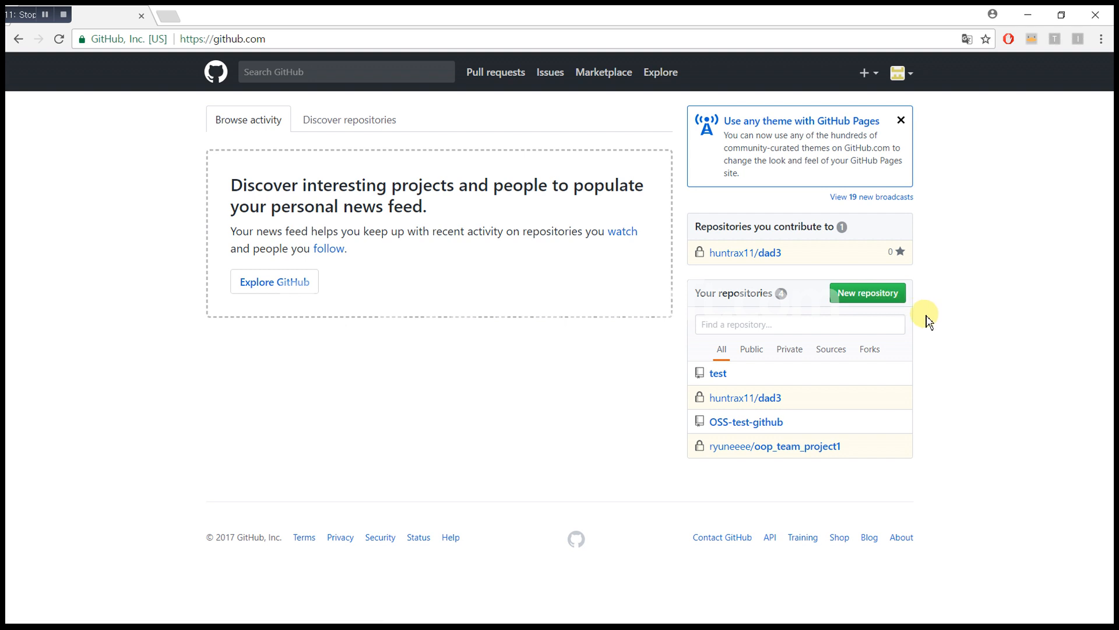
{"action": "left_click", "coordinate": [872, 297]}
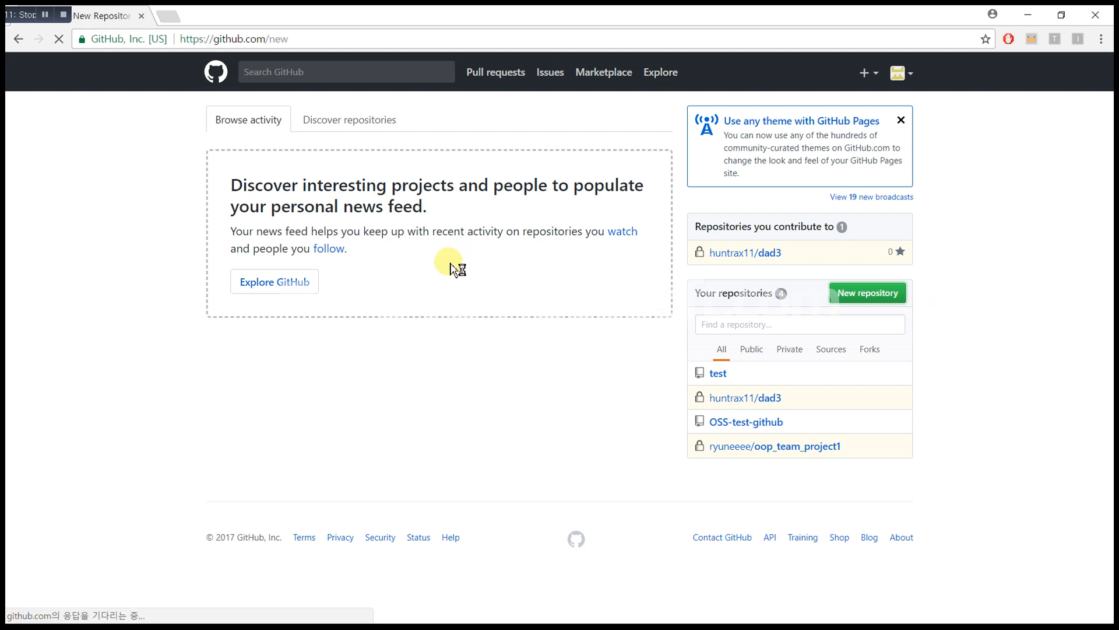
Step: Name the new GitHub repository git_test, keep it Public with no README, and create it
{"action": "type", "text": "g"}
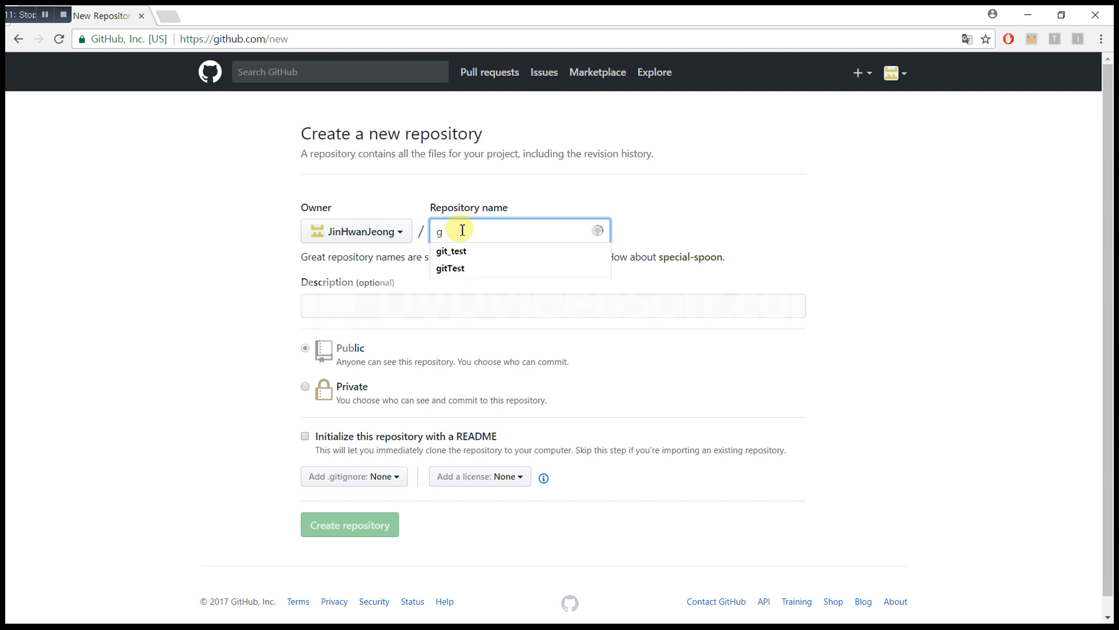
{"action": "type", "text": "it_test"}
{"action": "left_click", "coordinate": [201, 351]}
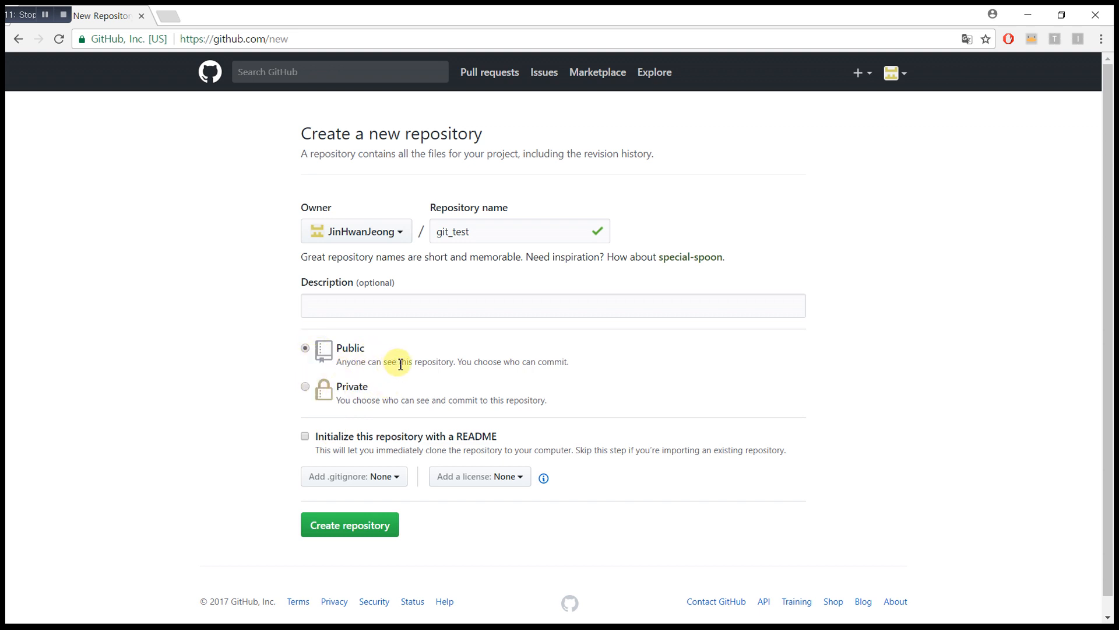
{"action": "left_click_drag", "start_coordinate": [582, 367], "coordinate": [320, 350]}
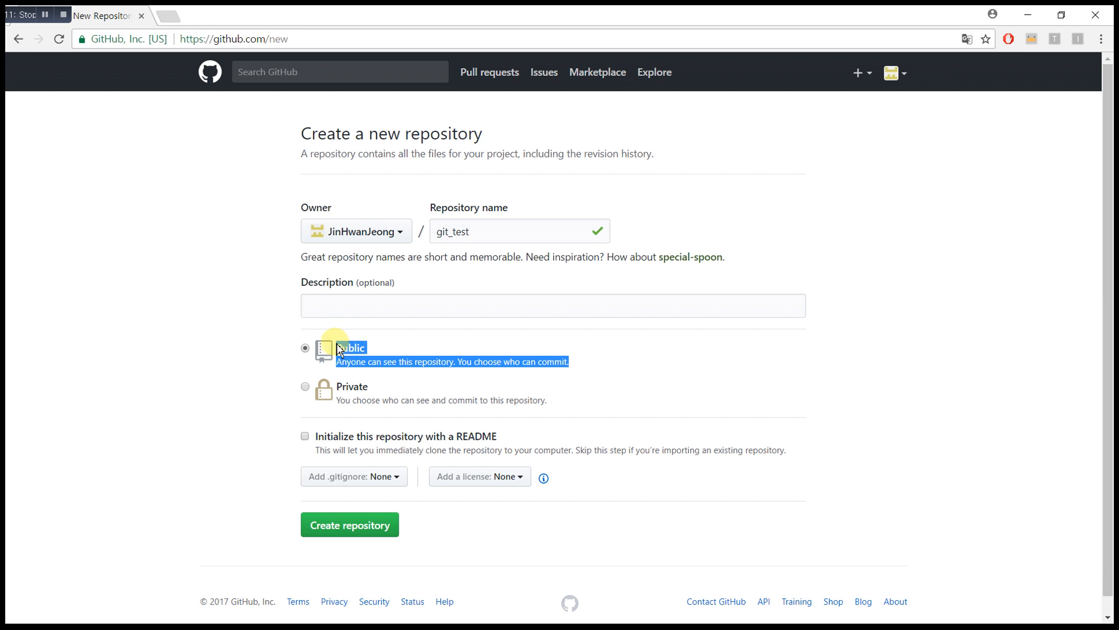
{"action": "left_click", "coordinate": [282, 352]}
{"action": "scroll", "coordinate": [265, 355], "scroll_direction": "down", "scroll_amount": 1}
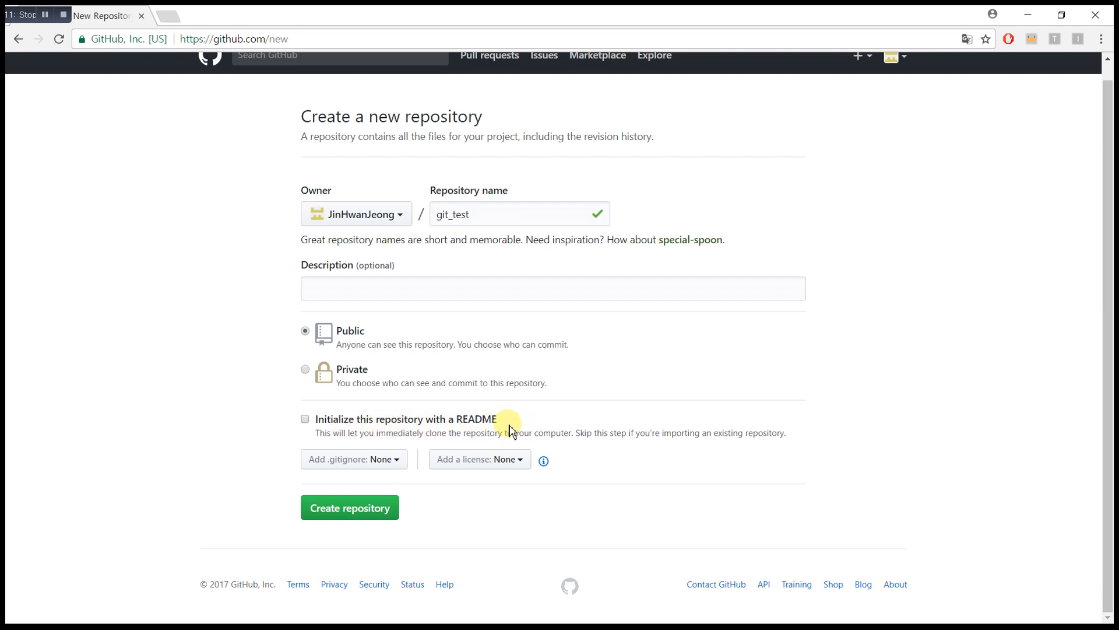
{"action": "left_click_drag", "start_coordinate": [497, 420], "coordinate": [457, 419]}
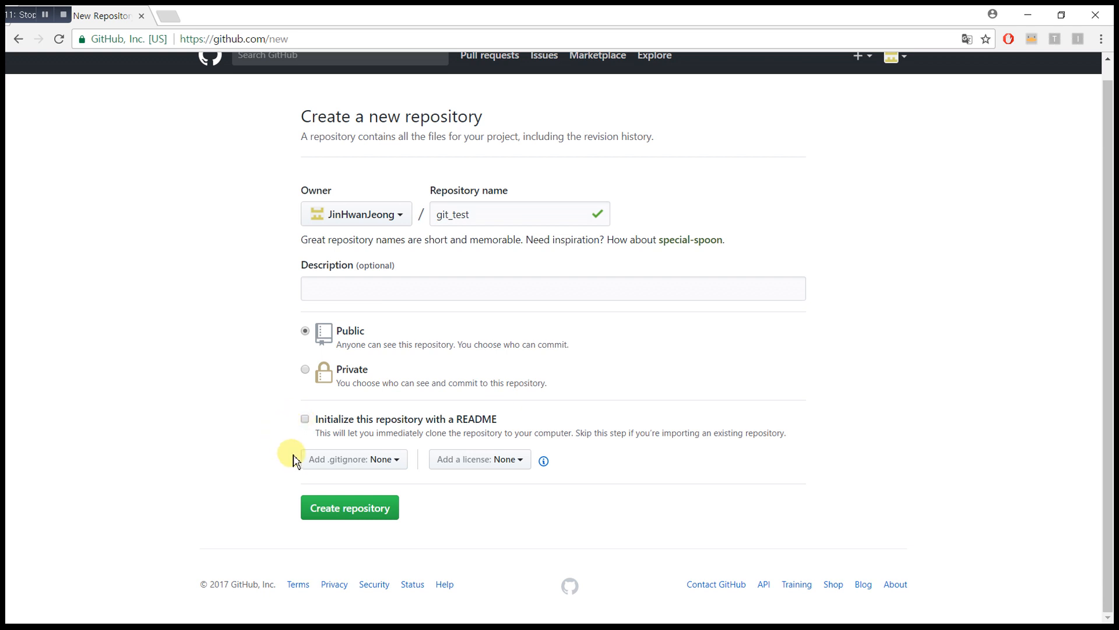
{"action": "left_click", "coordinate": [350, 510]}
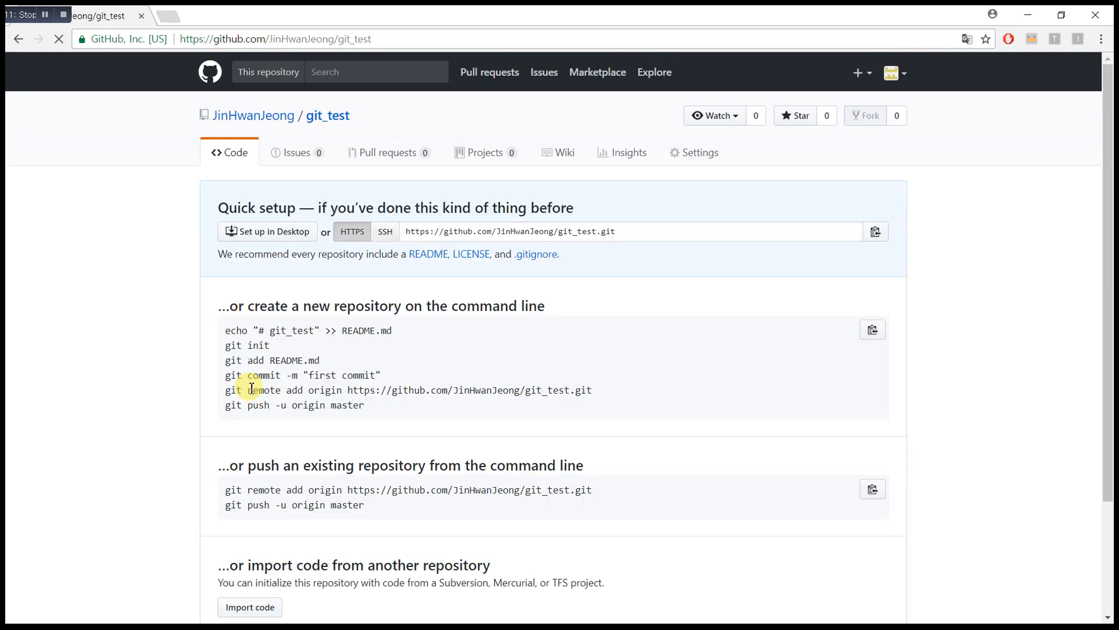
Step: Look over git_test's quick setup page and its command-line push instructions
{"action": "scroll", "coordinate": [158, 344], "scroll_direction": "down", "scroll_amount": 3}
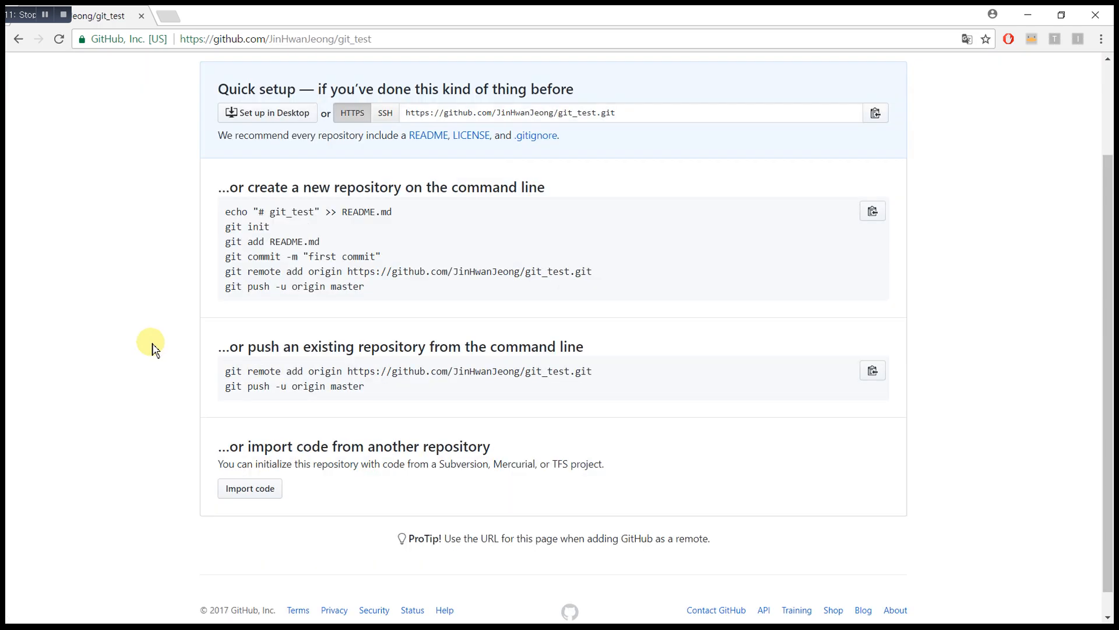
{"action": "scroll", "coordinate": [154, 347], "scroll_direction": "up", "scroll_amount": 3}
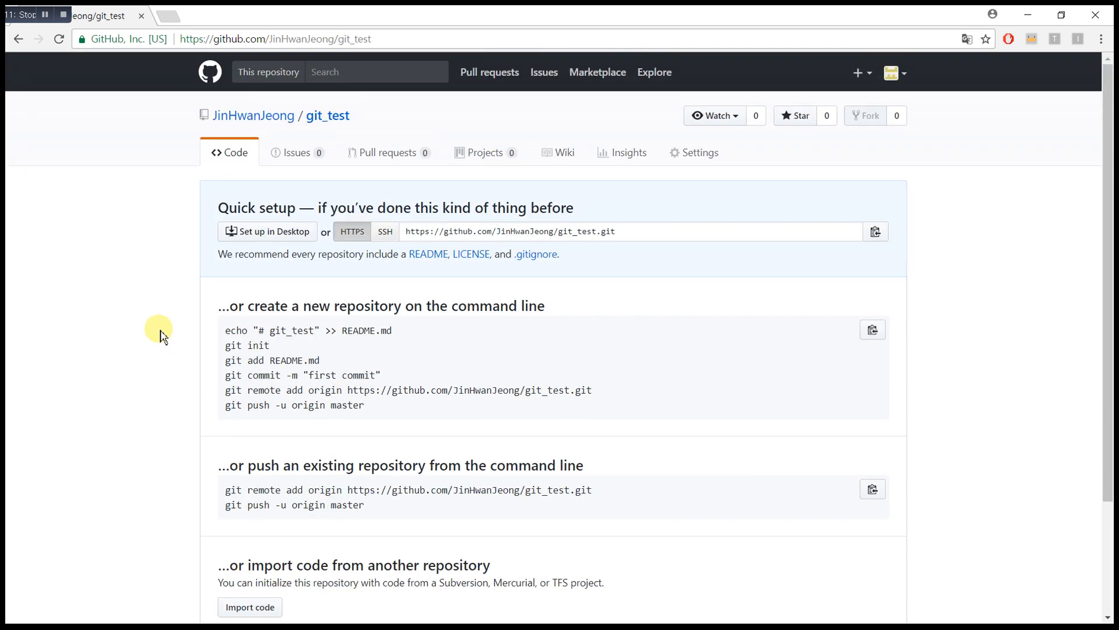
{"action": "scroll", "coordinate": [236, 320], "scroll_direction": "down", "scroll_amount": 3}
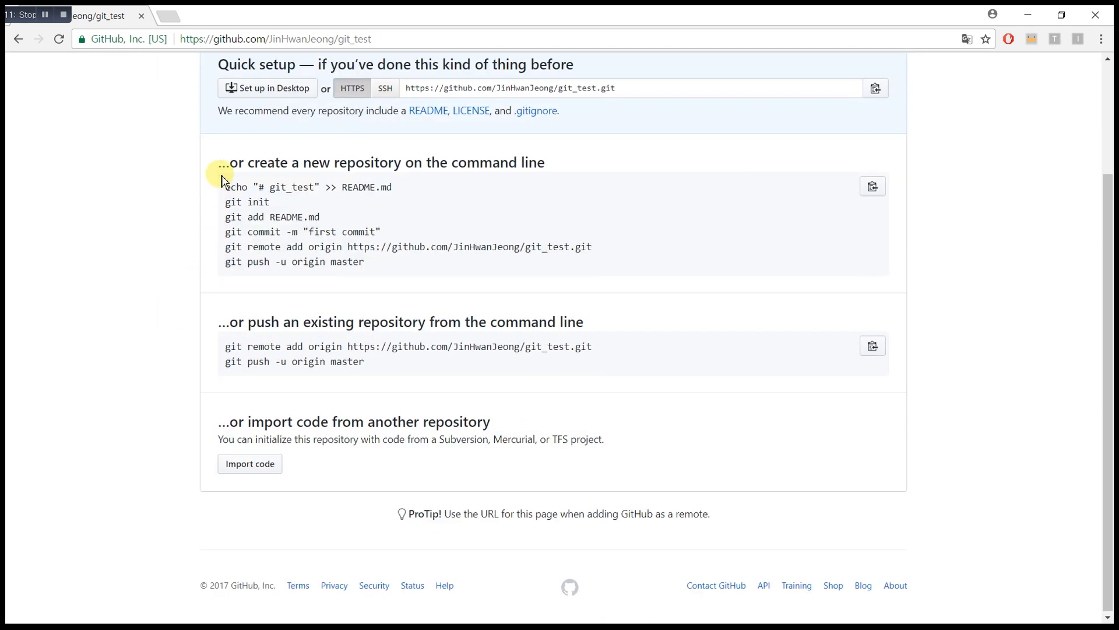
{"action": "left_click_drag", "start_coordinate": [219, 163], "coordinate": [595, 368]}
{"action": "left_click", "coordinate": [589, 369]}
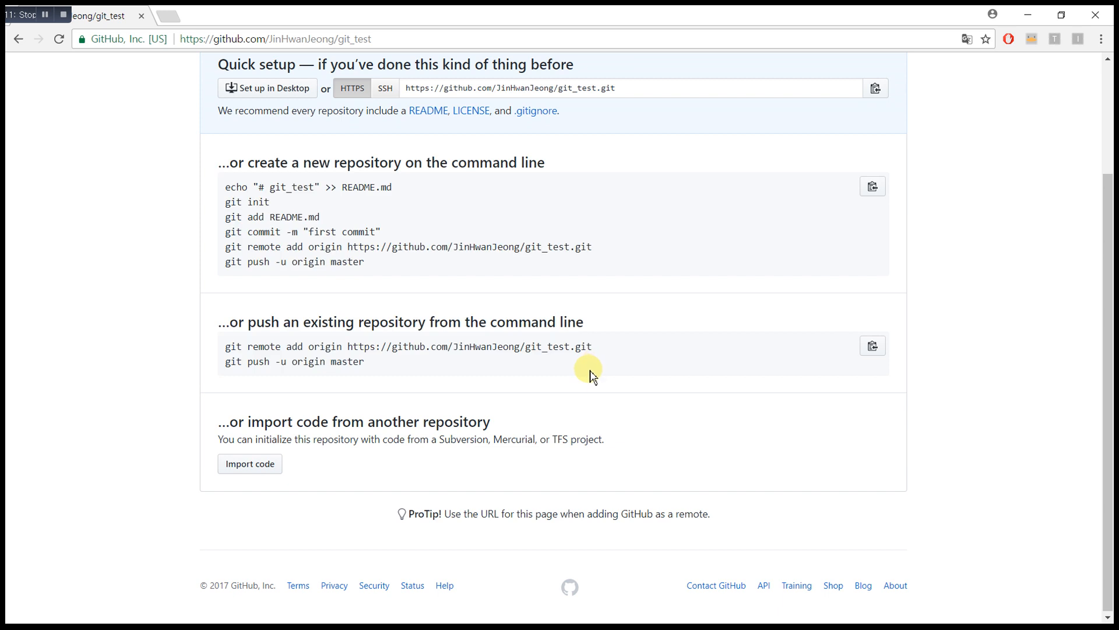
{"action": "left_click_drag", "start_coordinate": [394, 378], "coordinate": [215, 165]}
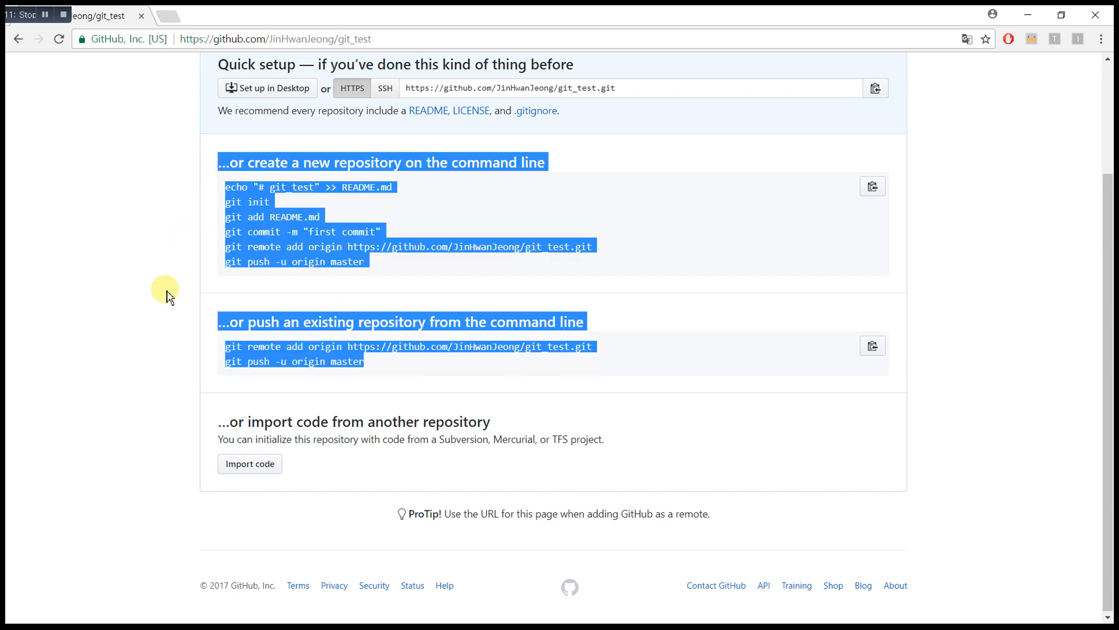
{"action": "scroll", "coordinate": [165, 294], "scroll_direction": "up", "scroll_amount": 1}
{"action": "left_click", "coordinate": [309, 365]}
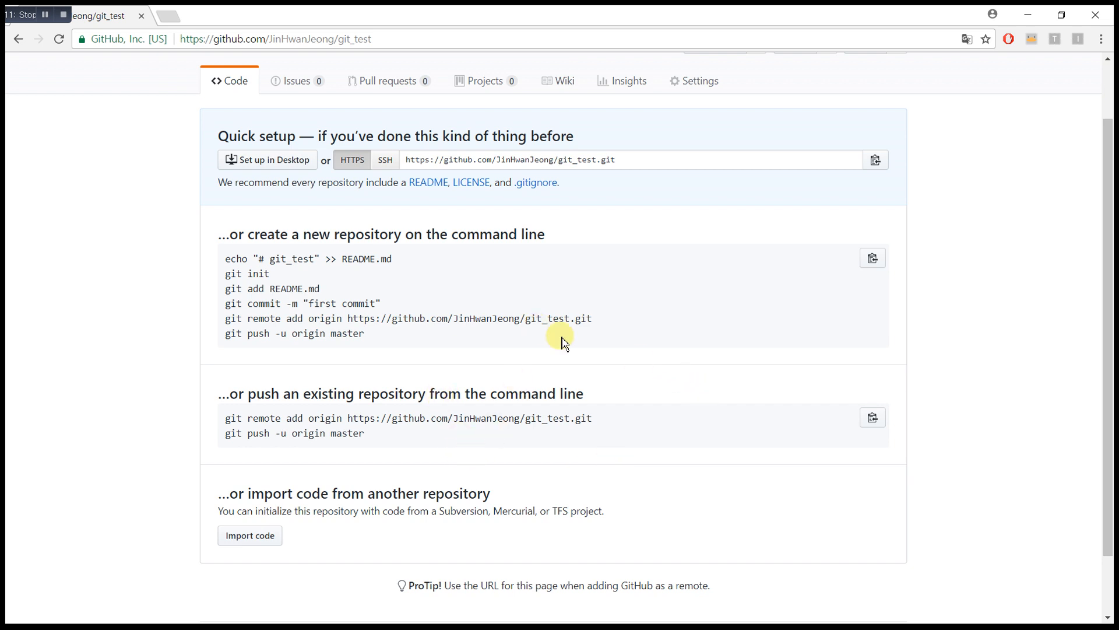
{"action": "scroll", "coordinate": [569, 347], "scroll_direction": "up", "scroll_amount": 2}
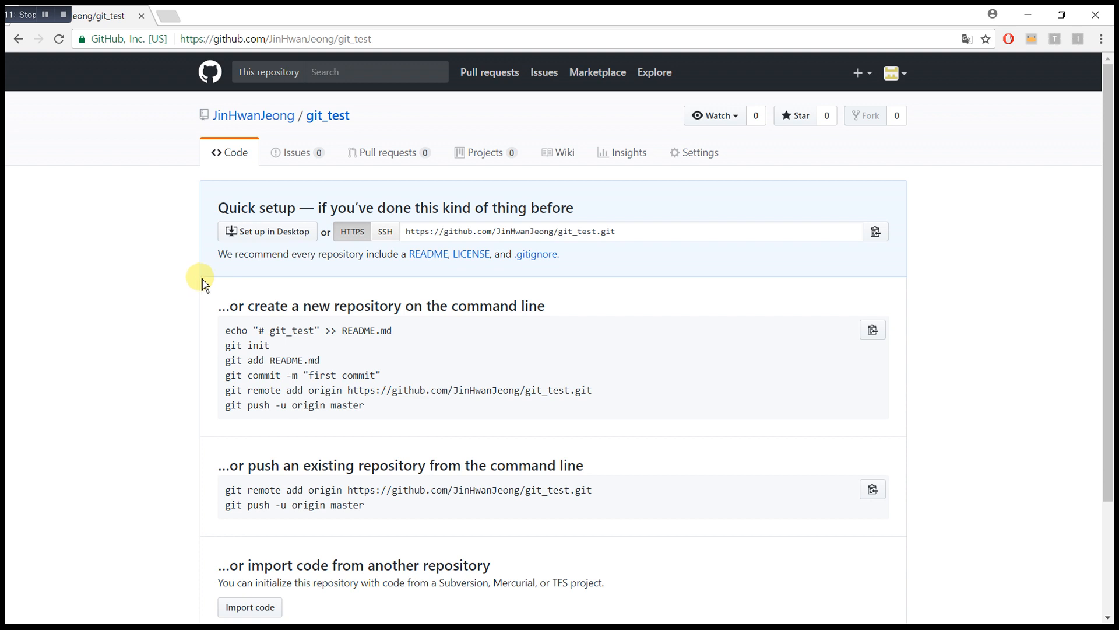
Step: Switch the clone address from SSH back to HTTPS, copy it, and return to Sourcetree
{"action": "left_click", "coordinate": [605, 237]}
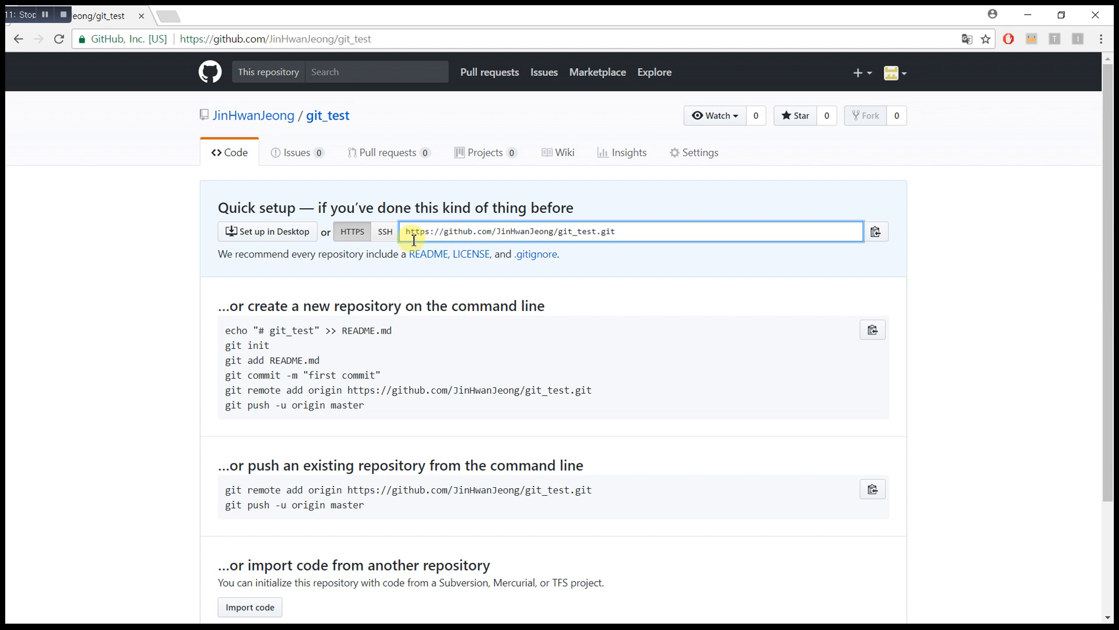
{"action": "left_click", "coordinate": [386, 239]}
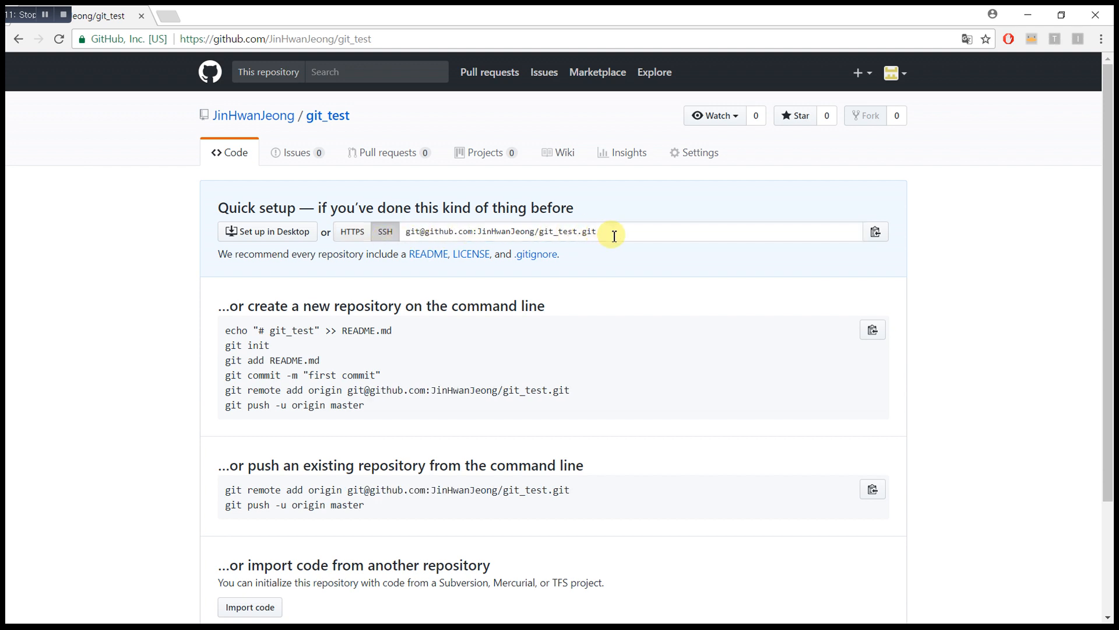
{"action": "left_click", "coordinate": [353, 232]}
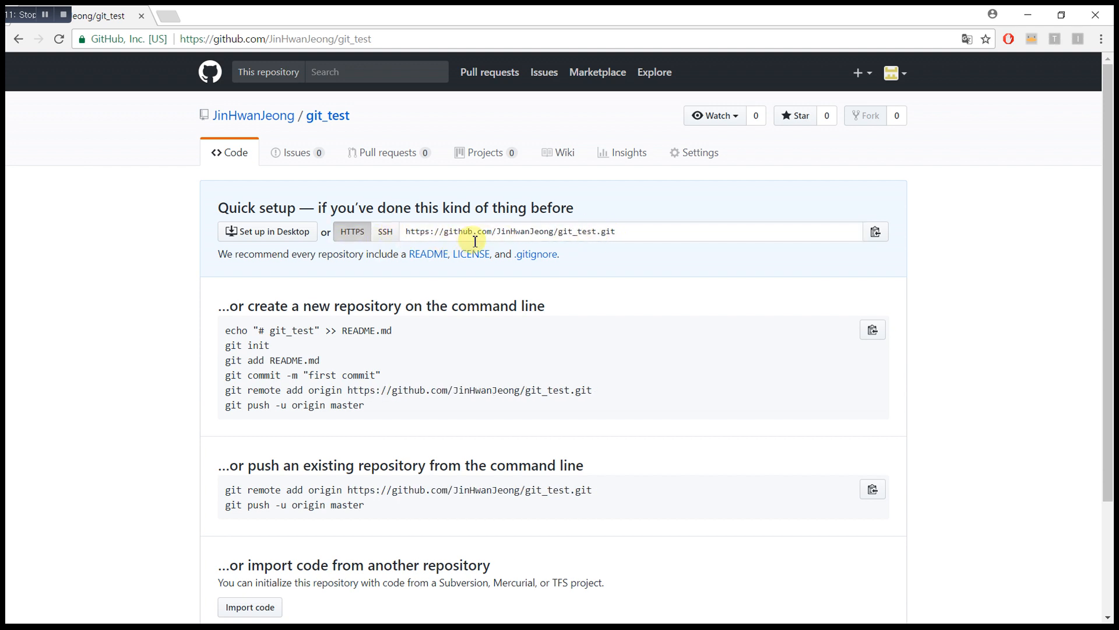
{"action": "left_click", "coordinate": [876, 233]}
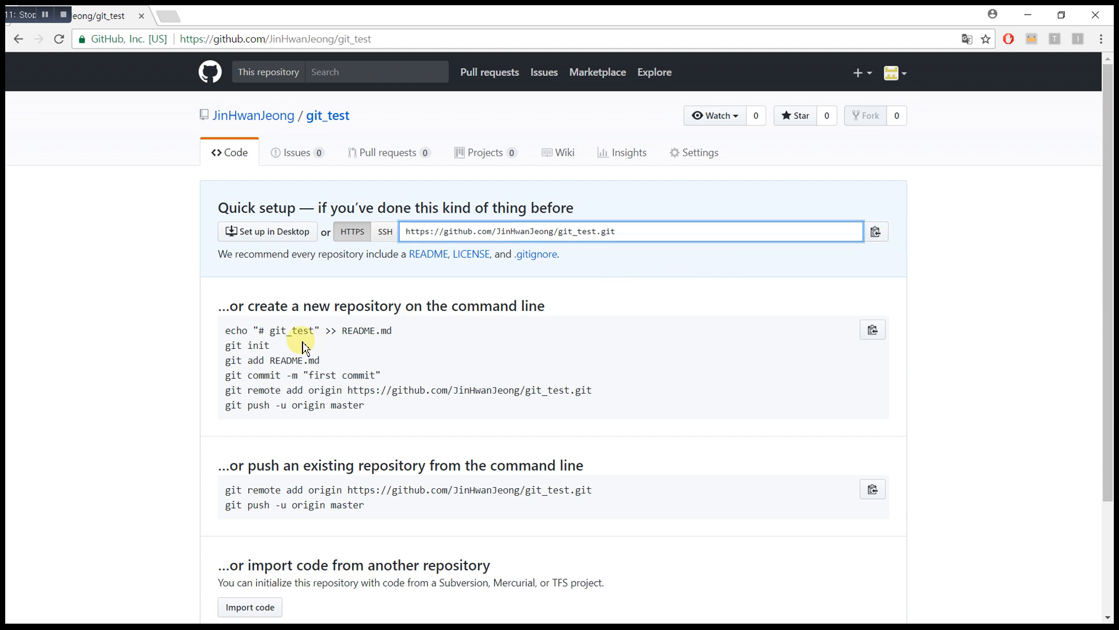
{"action": "key", "text": "alt+Tab"}
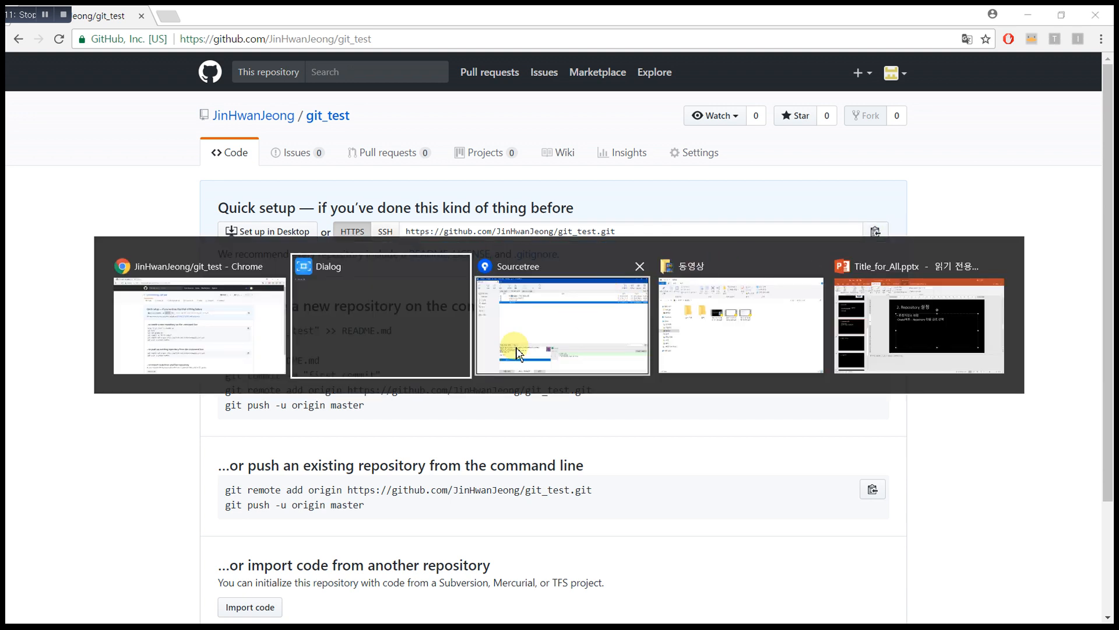
{"action": "left_click", "coordinate": [517, 349]}
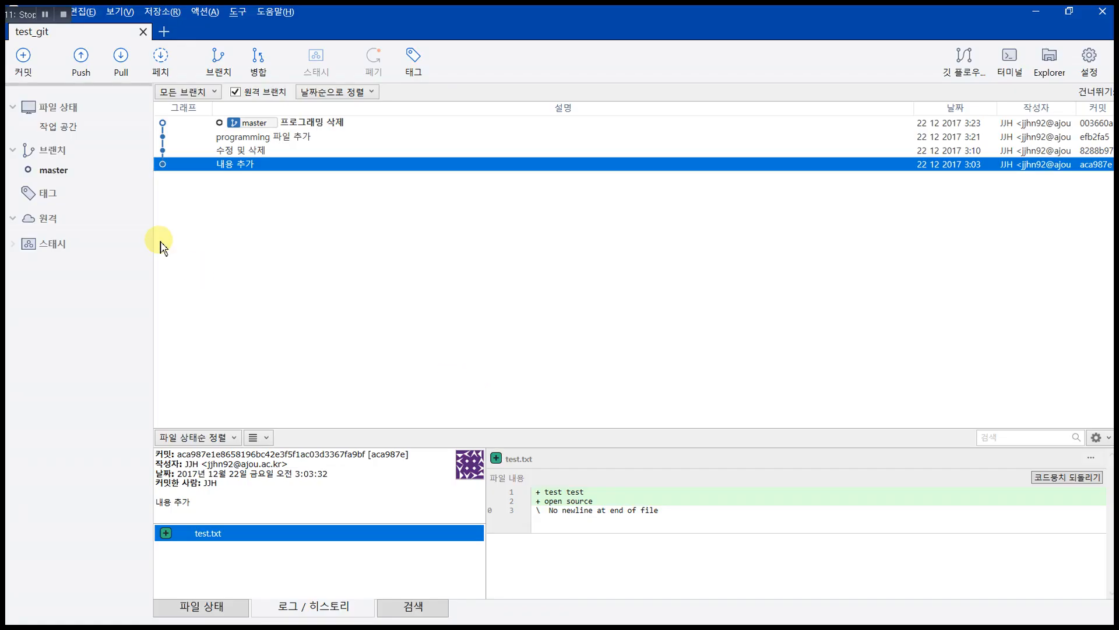
Step: Add the copied git_test URL to test_git as the default remote origin
{"action": "left_click", "coordinate": [163, 13]}
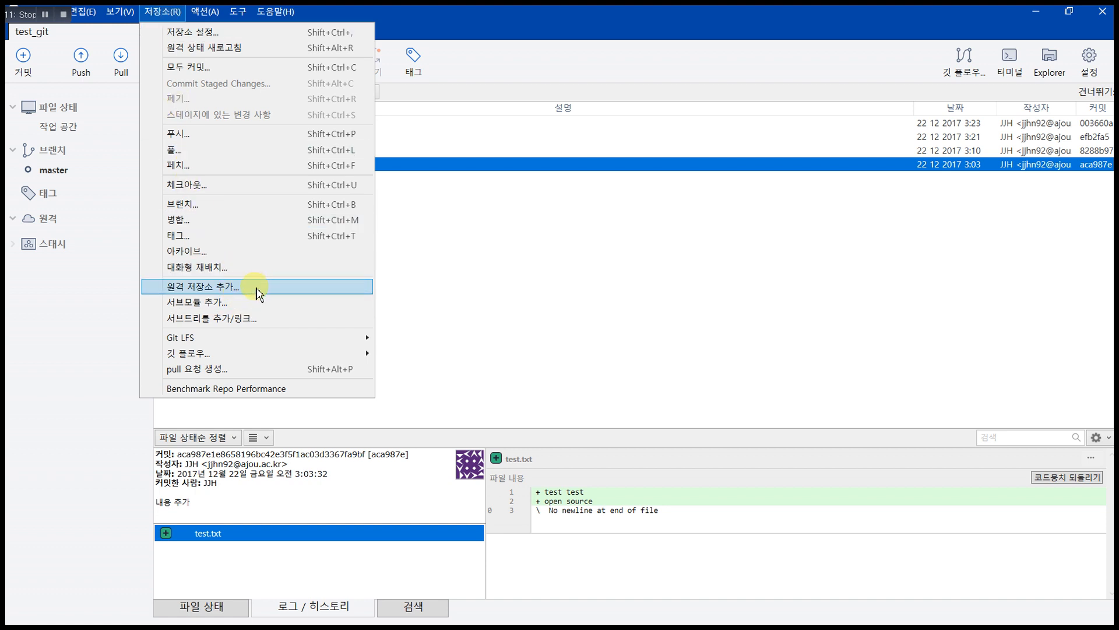
{"action": "left_click", "coordinate": [234, 287]}
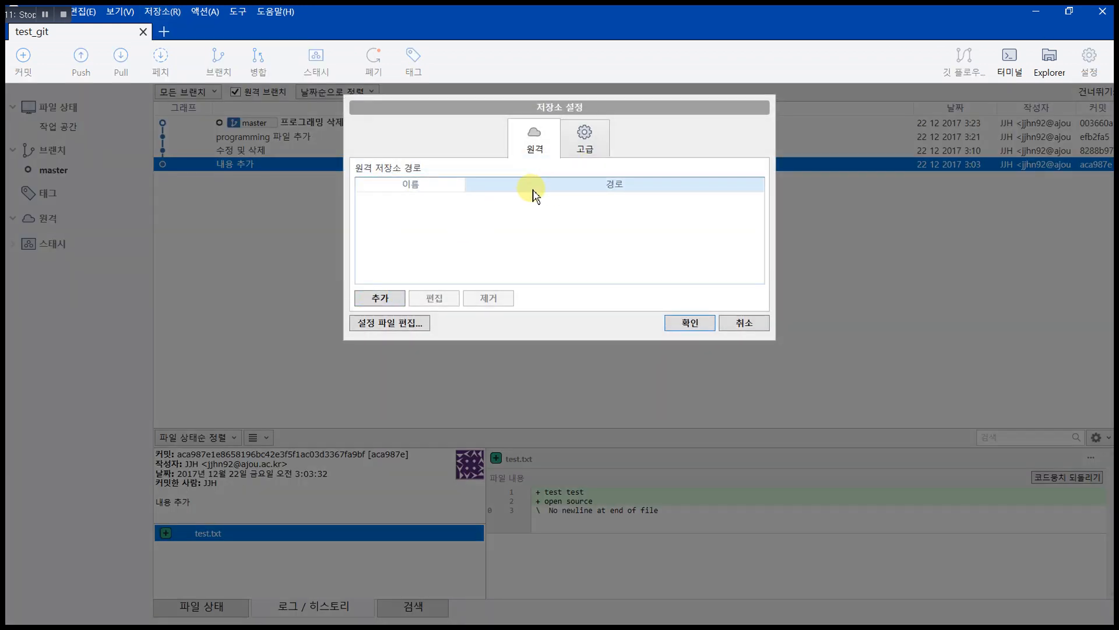
{"action": "left_click", "coordinate": [396, 296]}
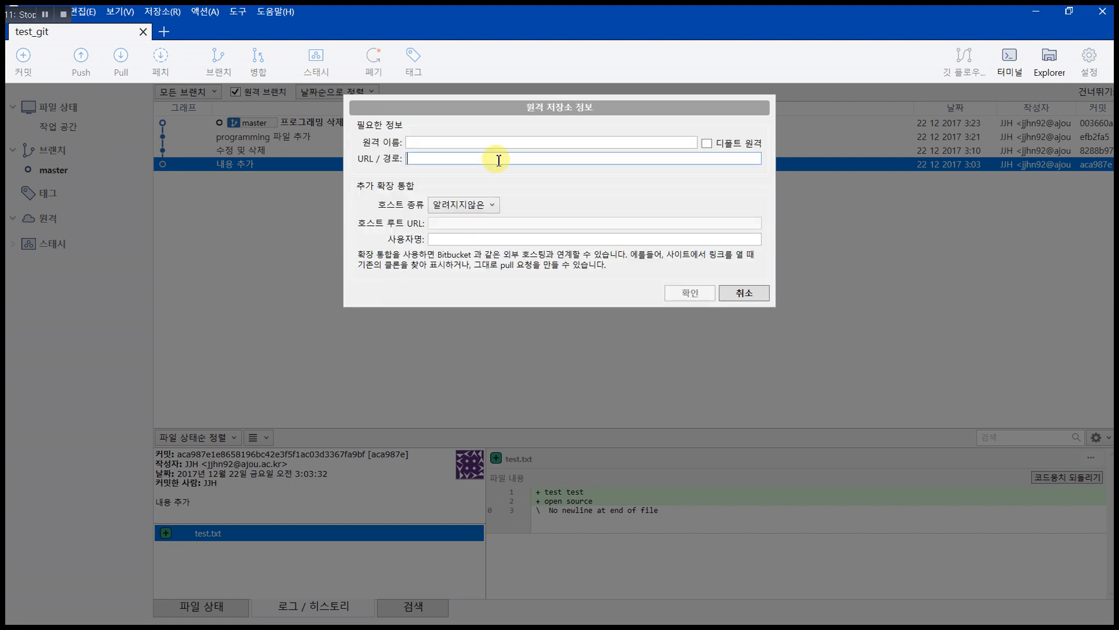
{"action": "type", "text": "https://github.com/JinHwanJeong/git_test.git"}
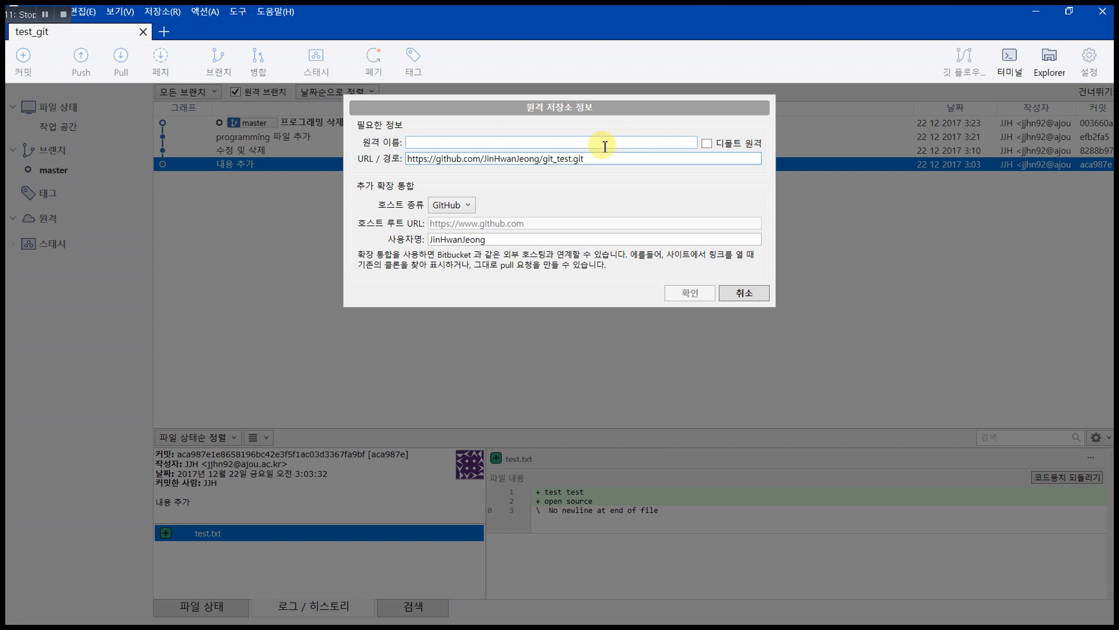
{"action": "left_click", "coordinate": [707, 144]}
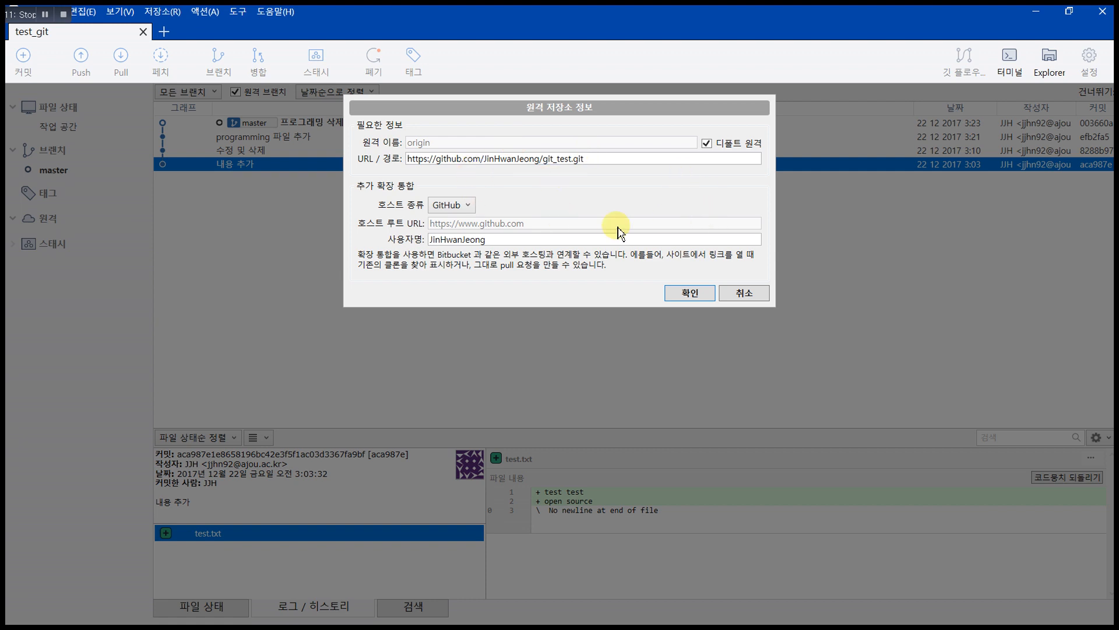
{"action": "left_click", "coordinate": [690, 293]}
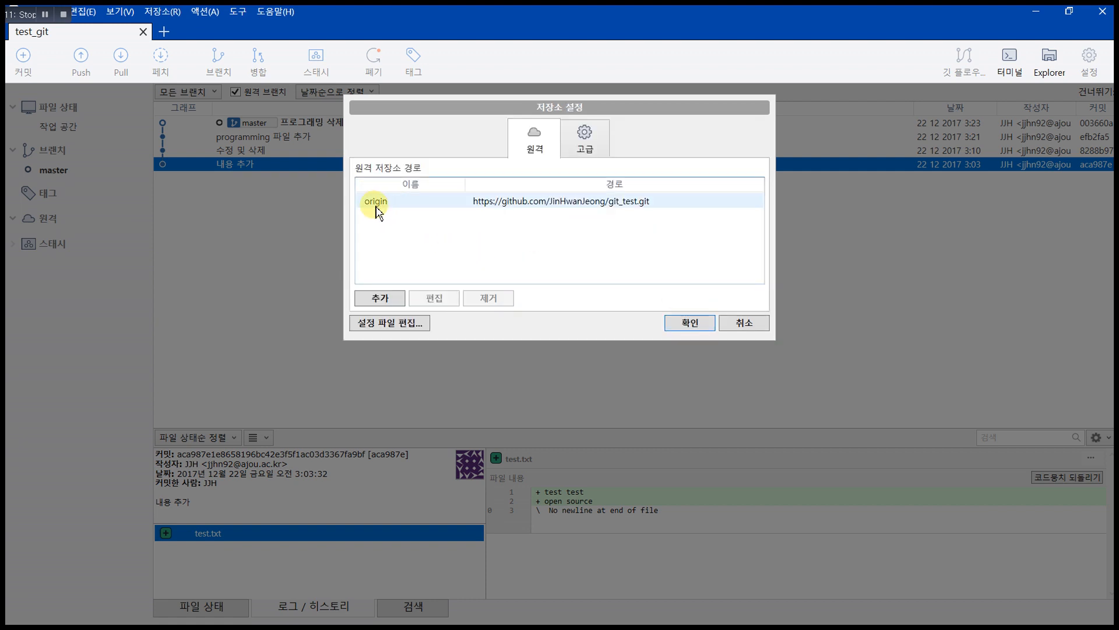
{"action": "left_click", "coordinate": [535, 203]}
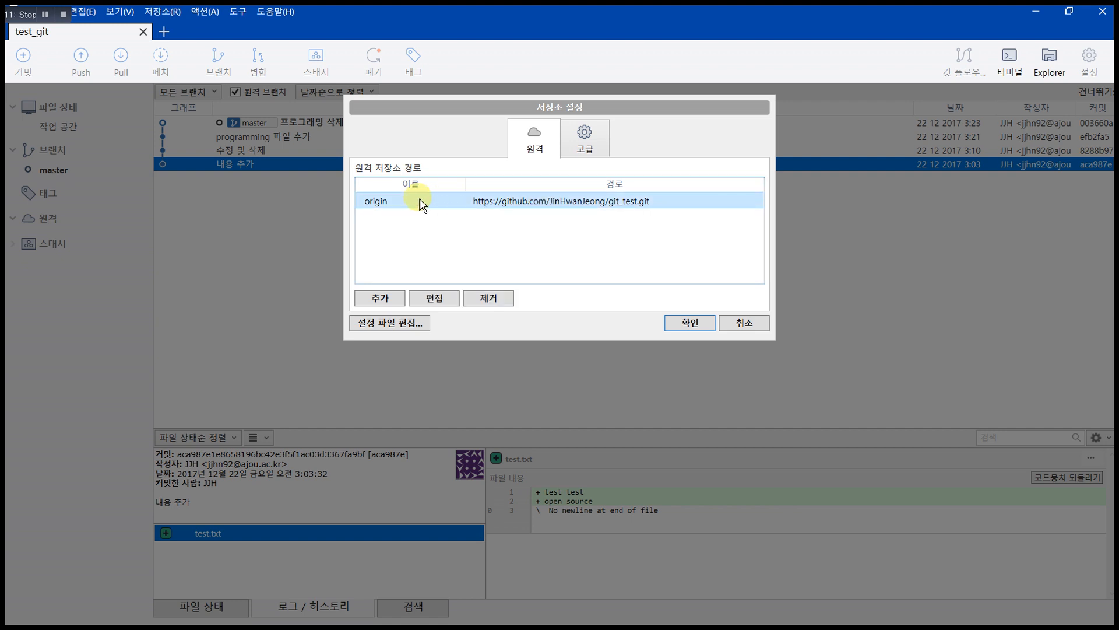
{"action": "left_click", "coordinate": [692, 324]}
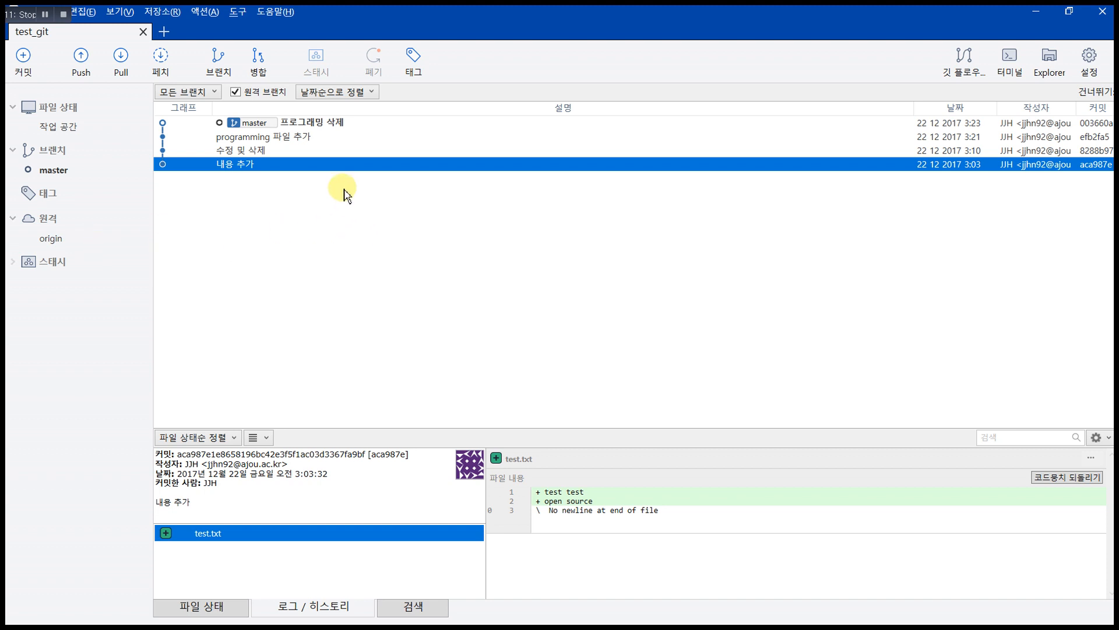
Step: Push the master branch to origin, review the full git output, and close the progress window
{"action": "left_click", "coordinate": [81, 64]}
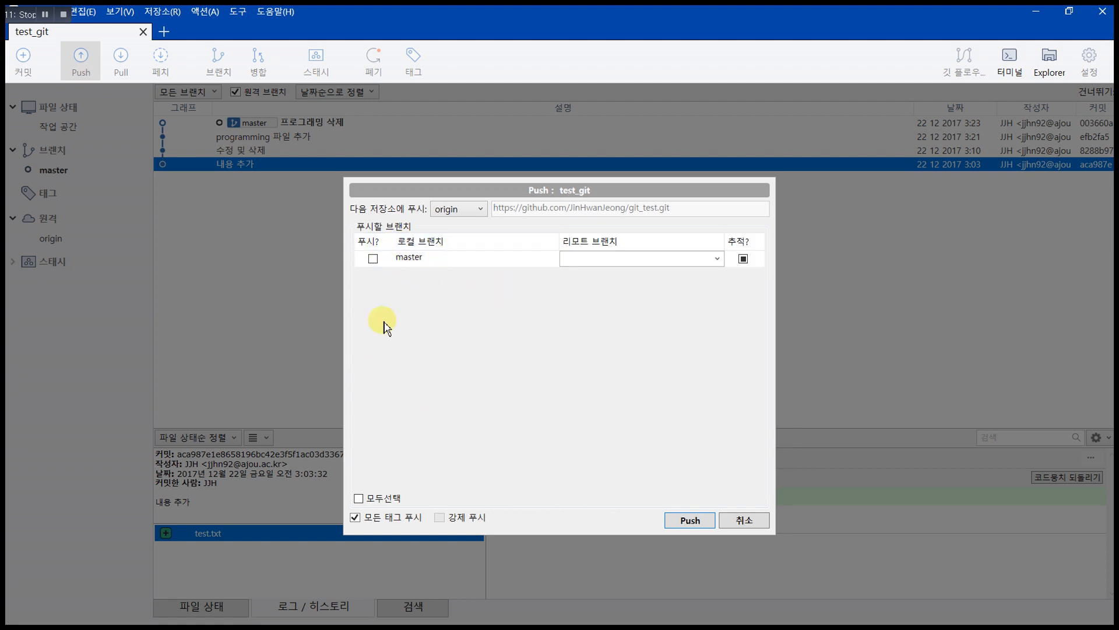
{"action": "left_click", "coordinate": [373, 259]}
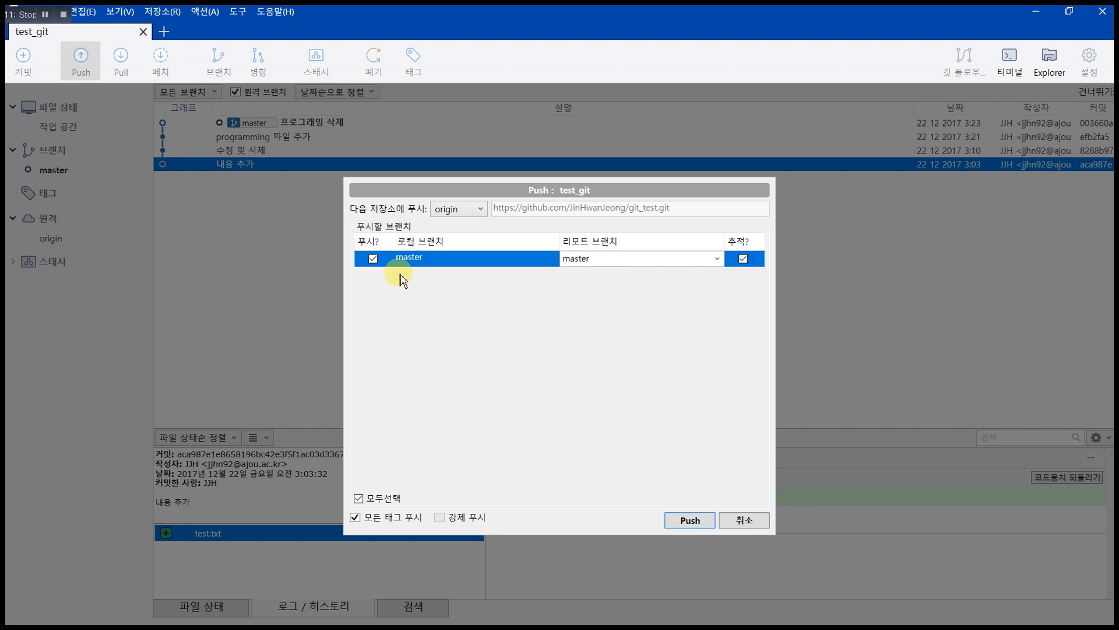
{"action": "left_click", "coordinate": [691, 520]}
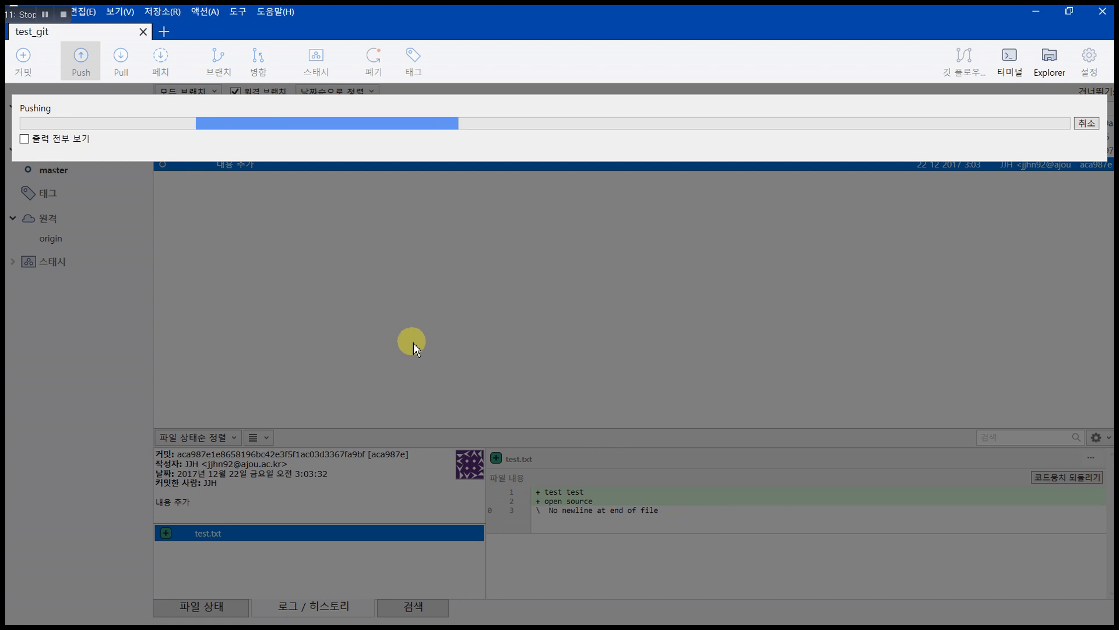
{"action": "left_click", "coordinate": [24, 139]}
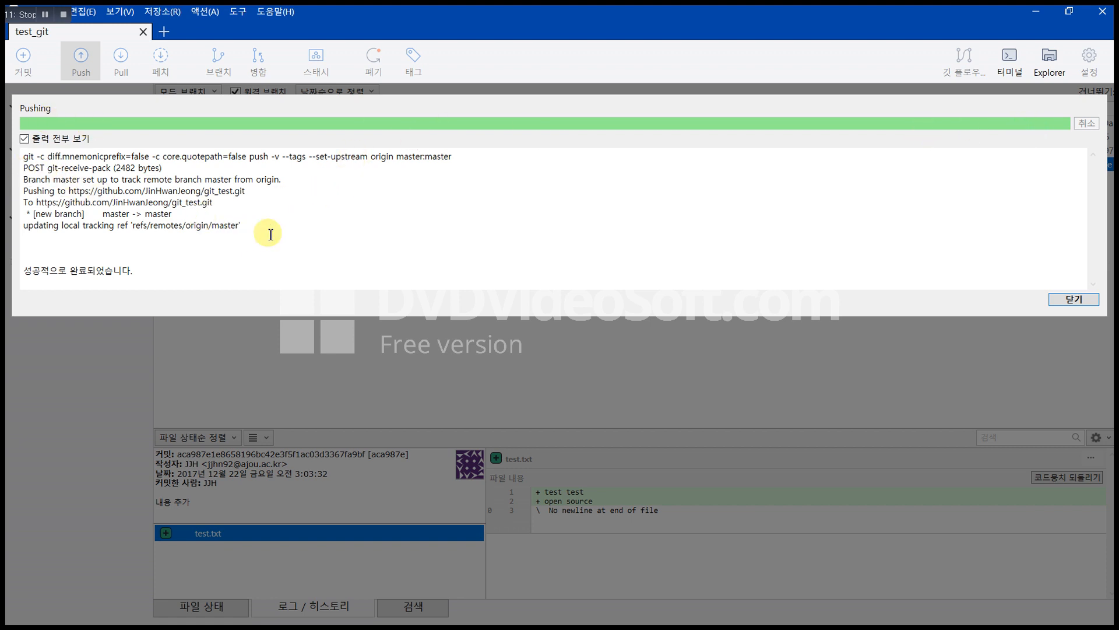
{"action": "left_click_drag", "start_coordinate": [266, 234], "coordinate": [19, 163]}
{"action": "left_click", "coordinate": [443, 232]}
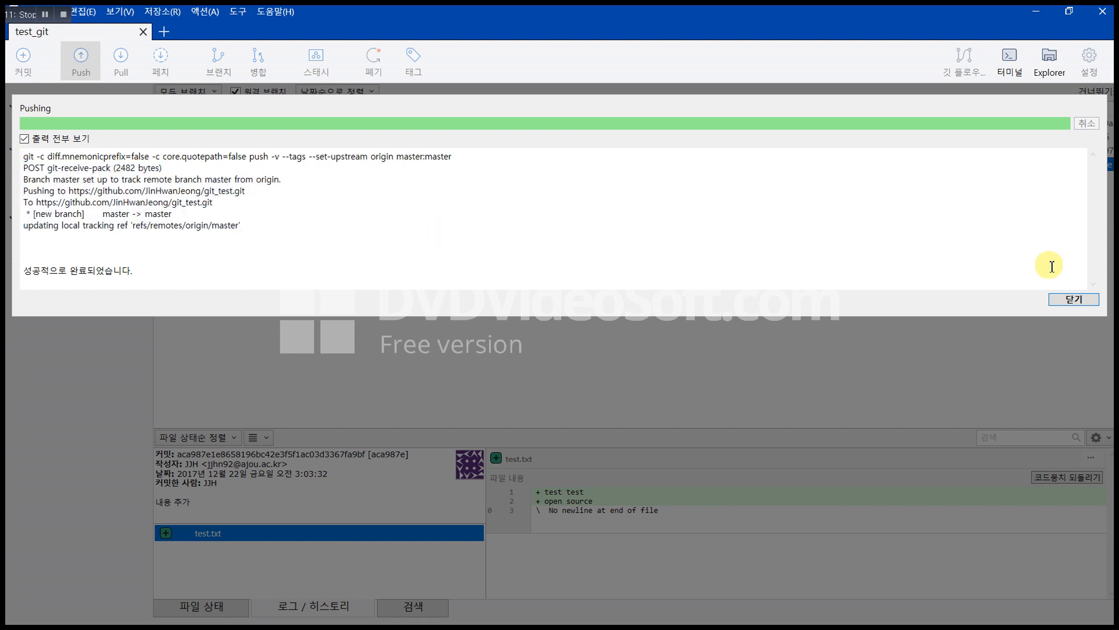
{"action": "left_click", "coordinate": [1071, 300]}
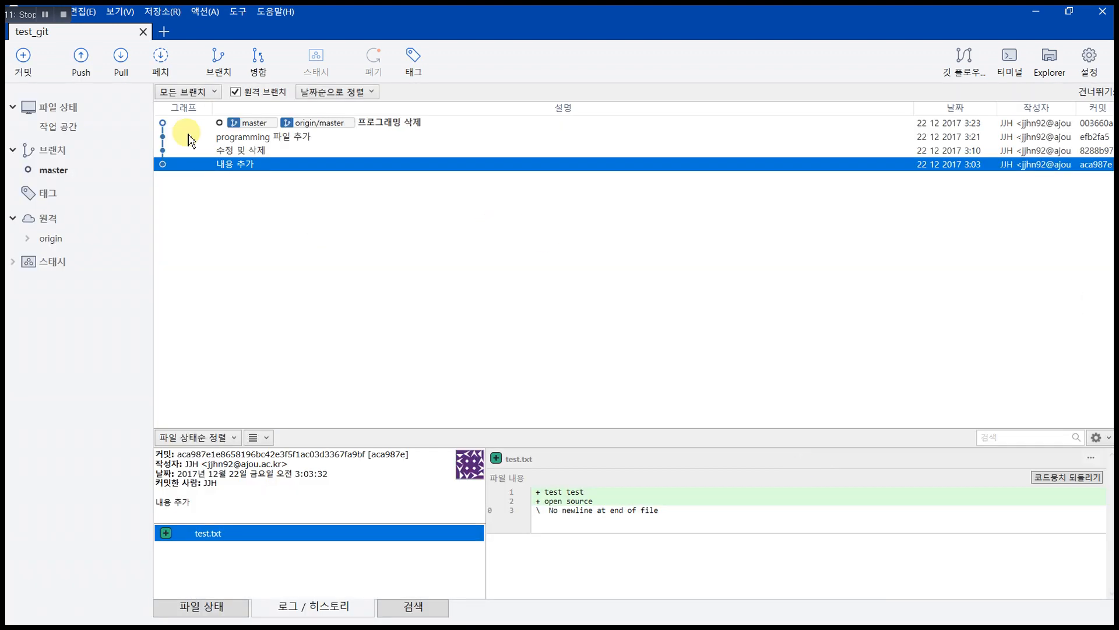
{"action": "key", "text": "alt+Tab"}
{"action": "key", "text": "alt+Tab"}
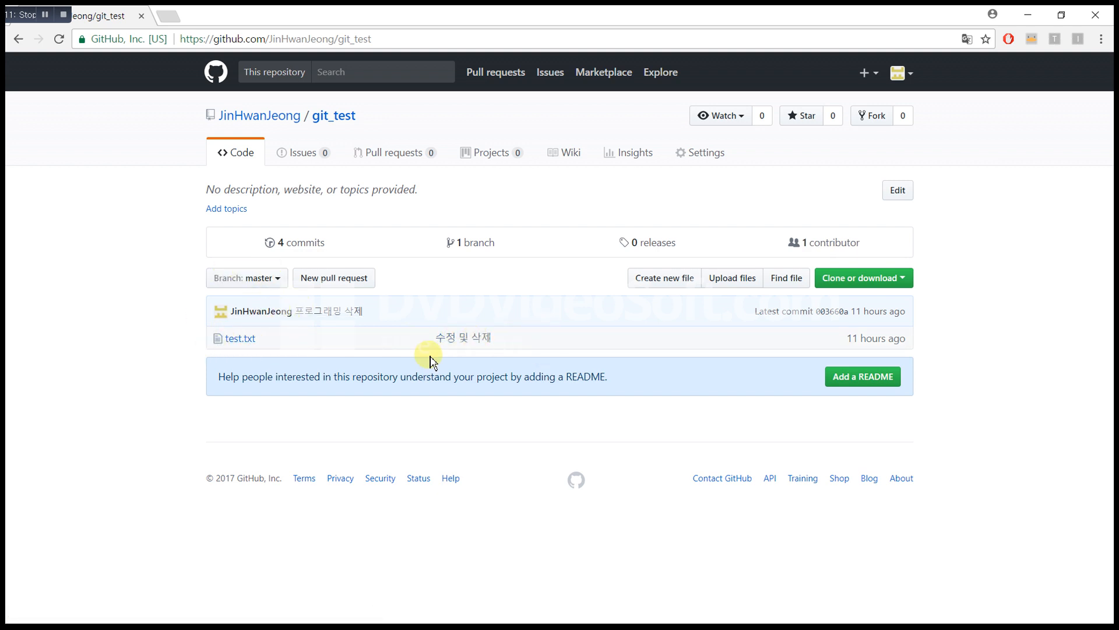
Step: Review git_test's 4-commit list and test.txt on GitHub, then return to Sourcetree
{"action": "left_click", "coordinate": [296, 246]}
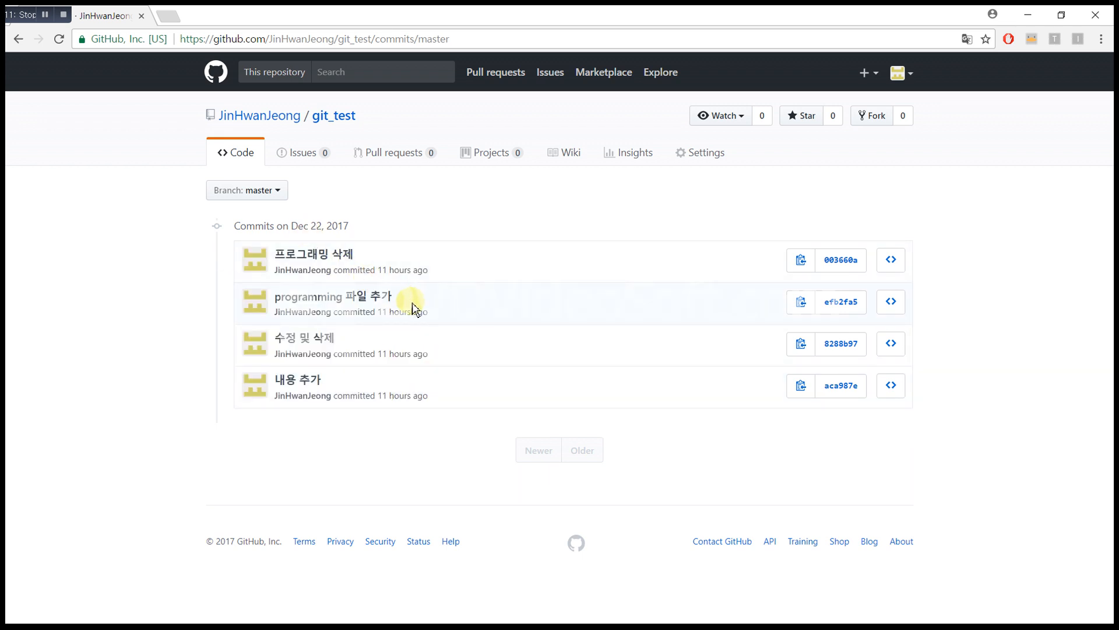
{"action": "left_click", "coordinate": [19, 39]}
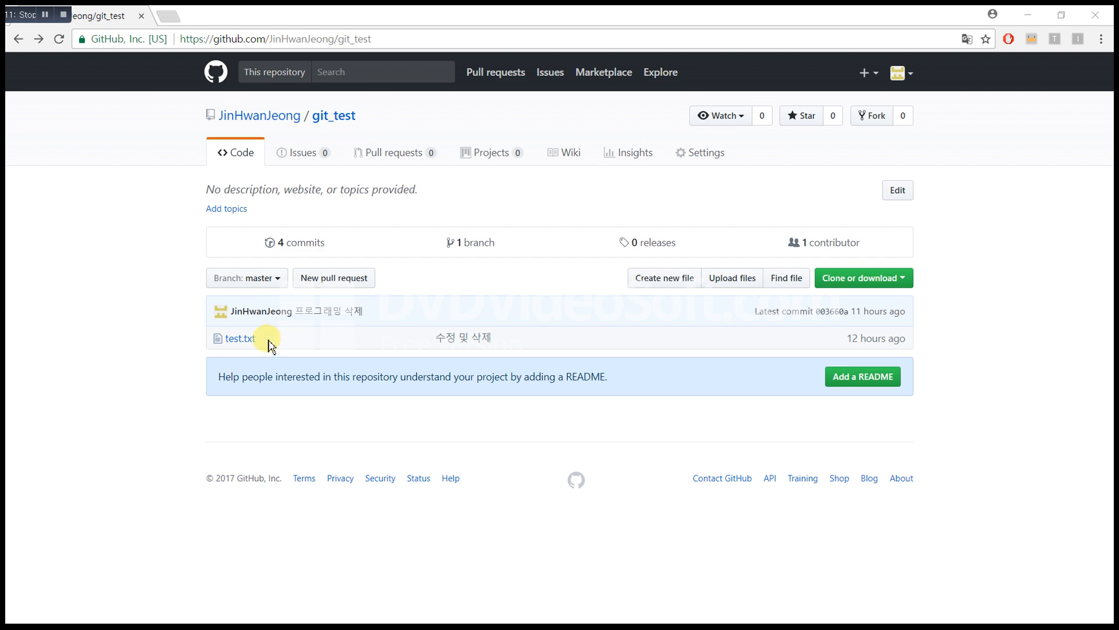
{"action": "left_click_drag", "start_coordinate": [269, 346], "coordinate": [212, 344]}
{"action": "left_click", "coordinate": [212, 343]}
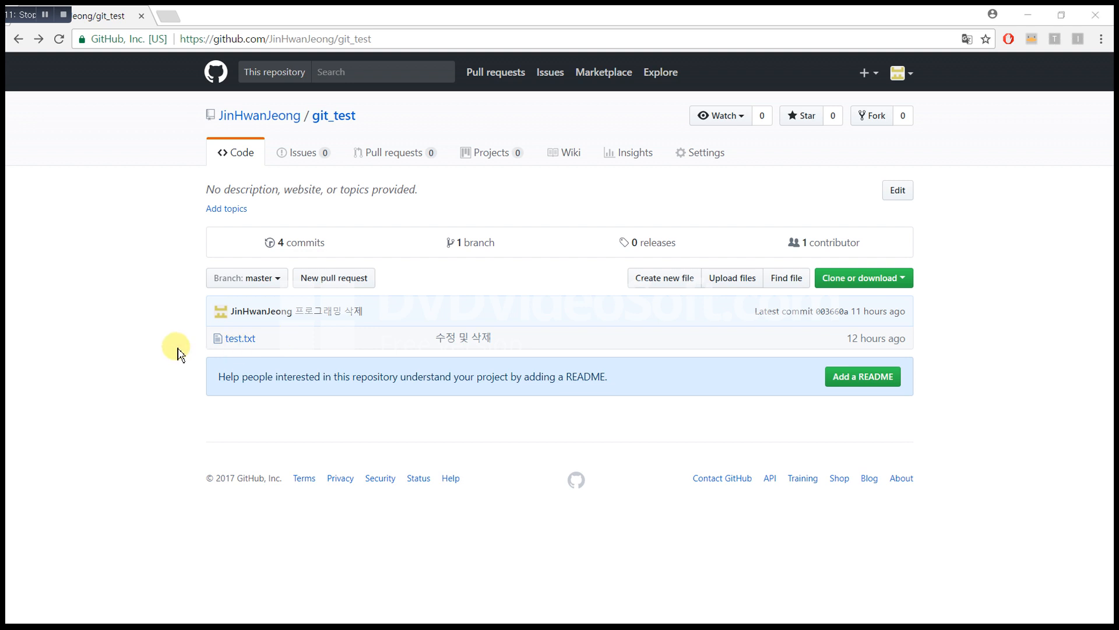
{"action": "key", "text": "alt+Tab"}
{"action": "key", "text": "alt+Tab"}
{"action": "key", "text": "alt+Tab"}
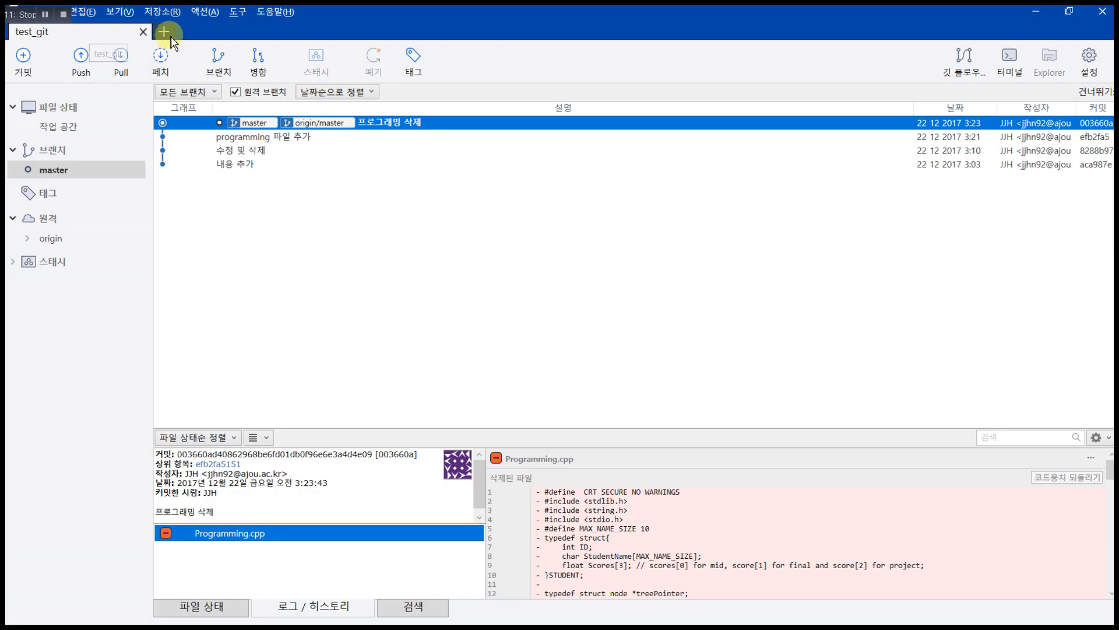
Step: Create a local repository at Documents\test_git2 with online account creation unchecked
{"action": "left_click", "coordinate": [164, 32]}
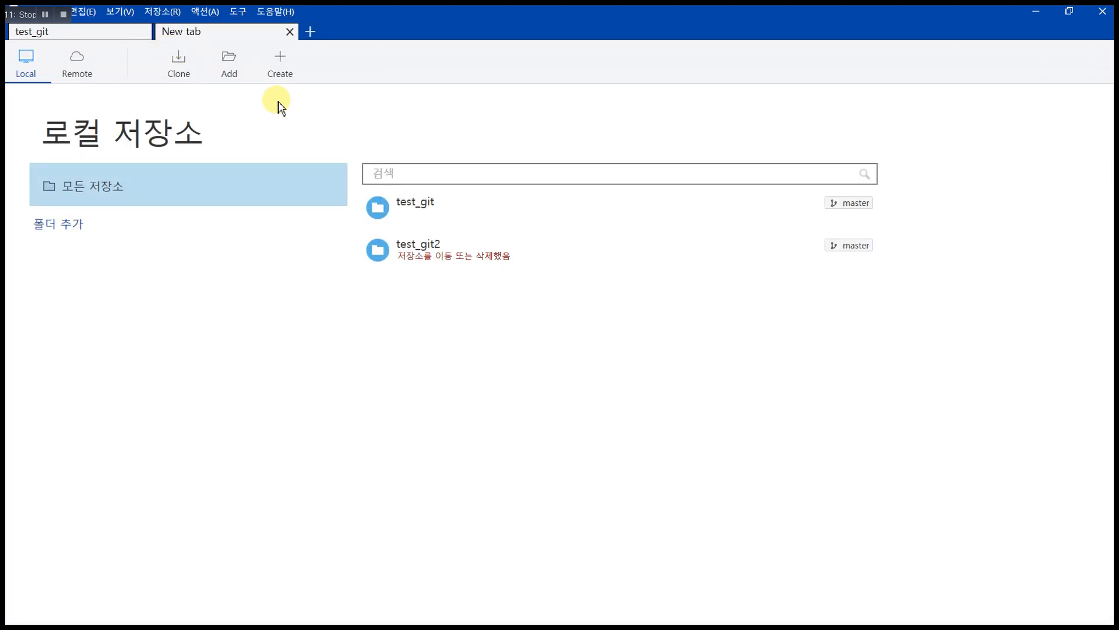
{"action": "left_click", "coordinate": [282, 73]}
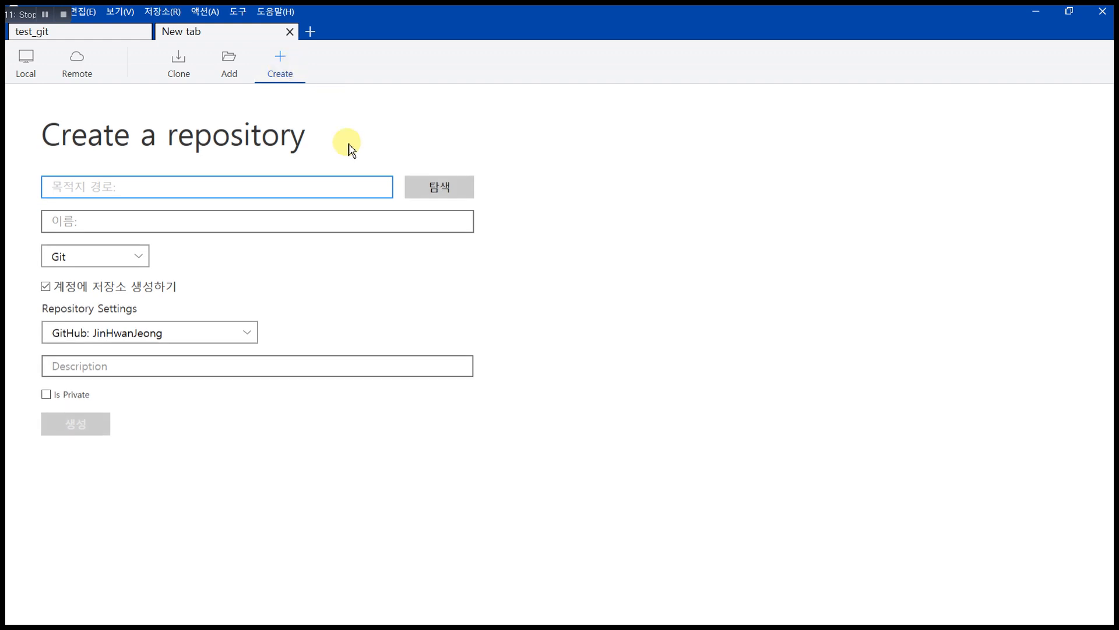
{"action": "left_click", "coordinate": [430, 190]}
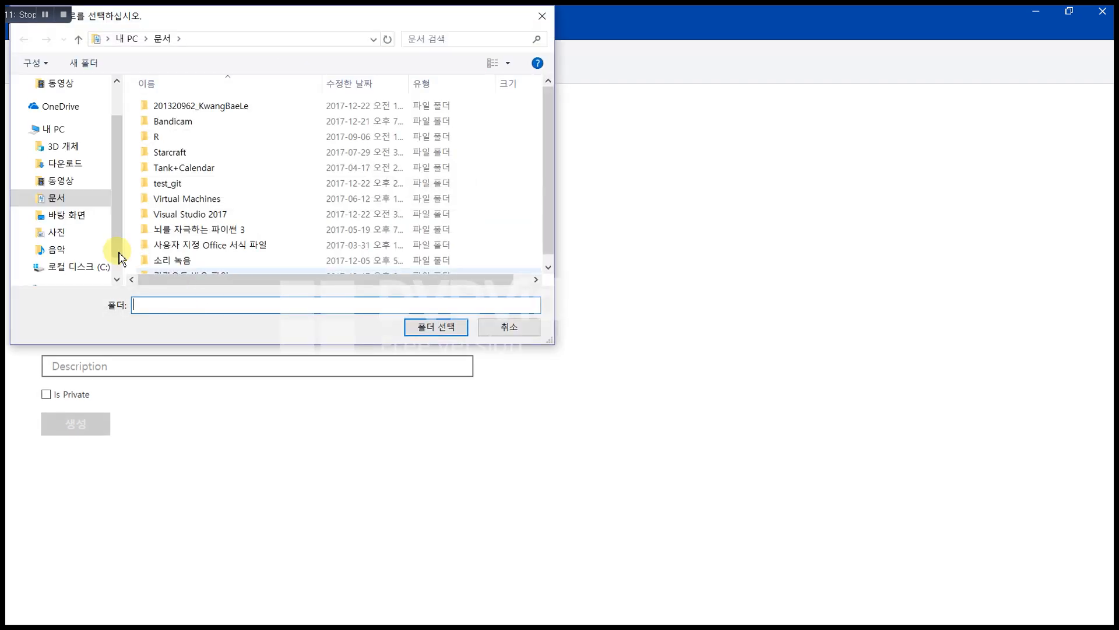
{"action": "left_click", "coordinate": [78, 207]}
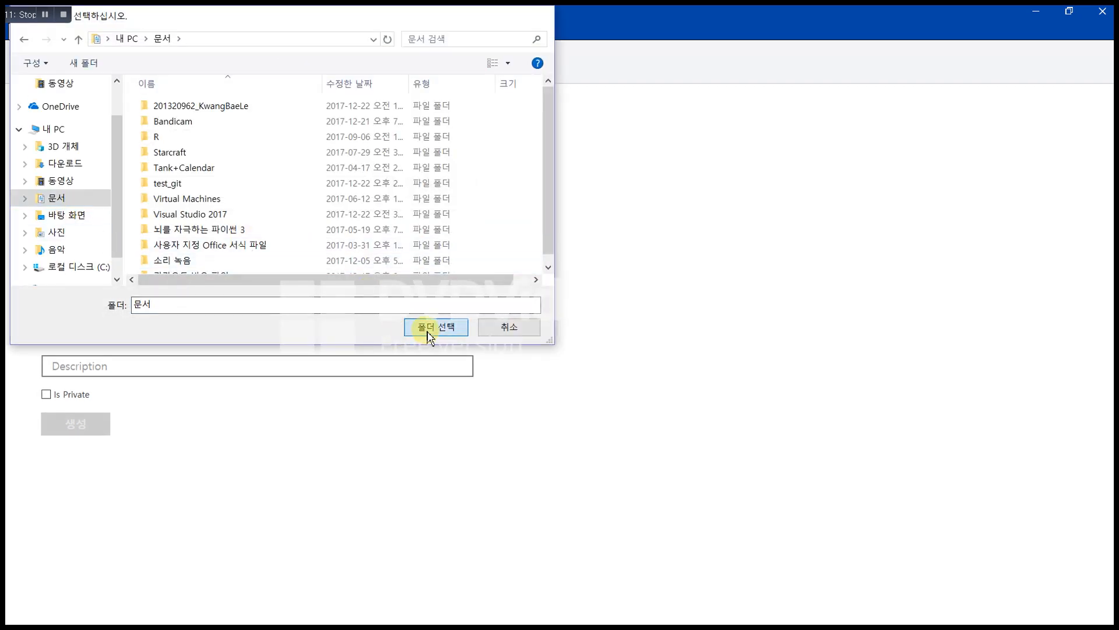
{"action": "left_click", "coordinate": [429, 329]}
{"action": "type", "text": "\\test_git2"}
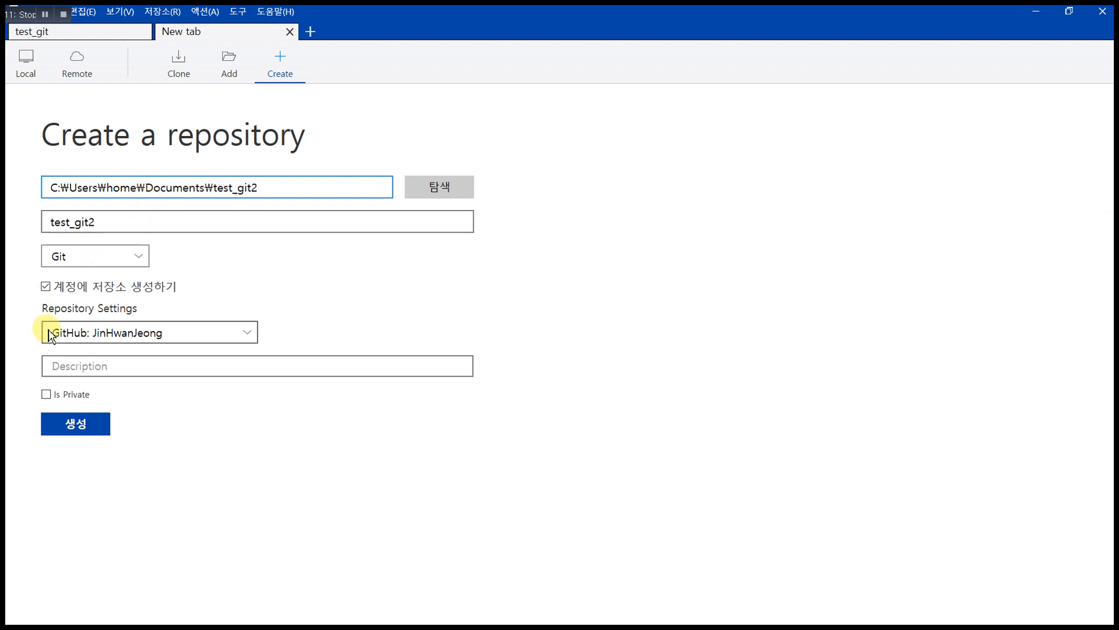
{"action": "left_click", "coordinate": [55, 286]}
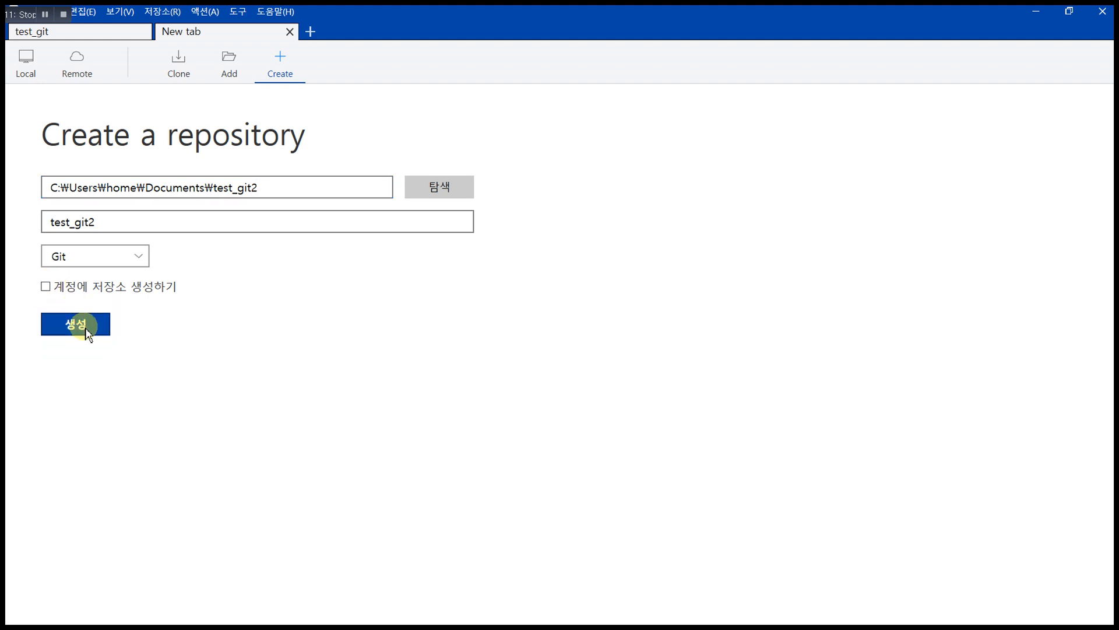
{"action": "left_click", "coordinate": [87, 328]}
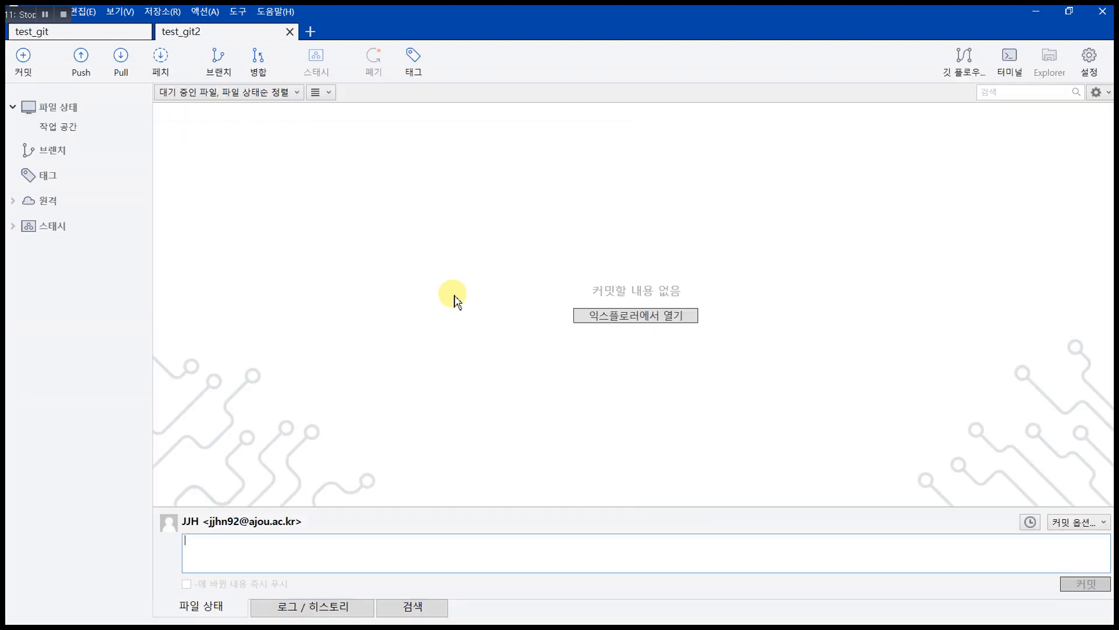
{"action": "left_click", "coordinate": [643, 323]}
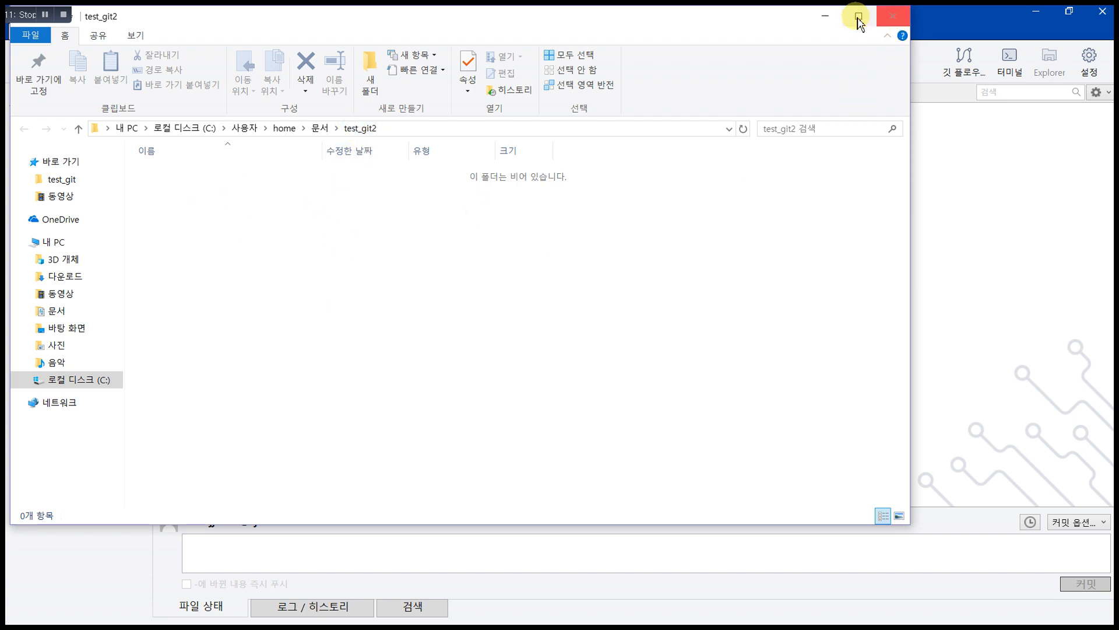
{"action": "left_click_drag", "start_coordinate": [502, 320], "coordinate": [548, 169]}
{"action": "left_click", "coordinate": [832, 21]}
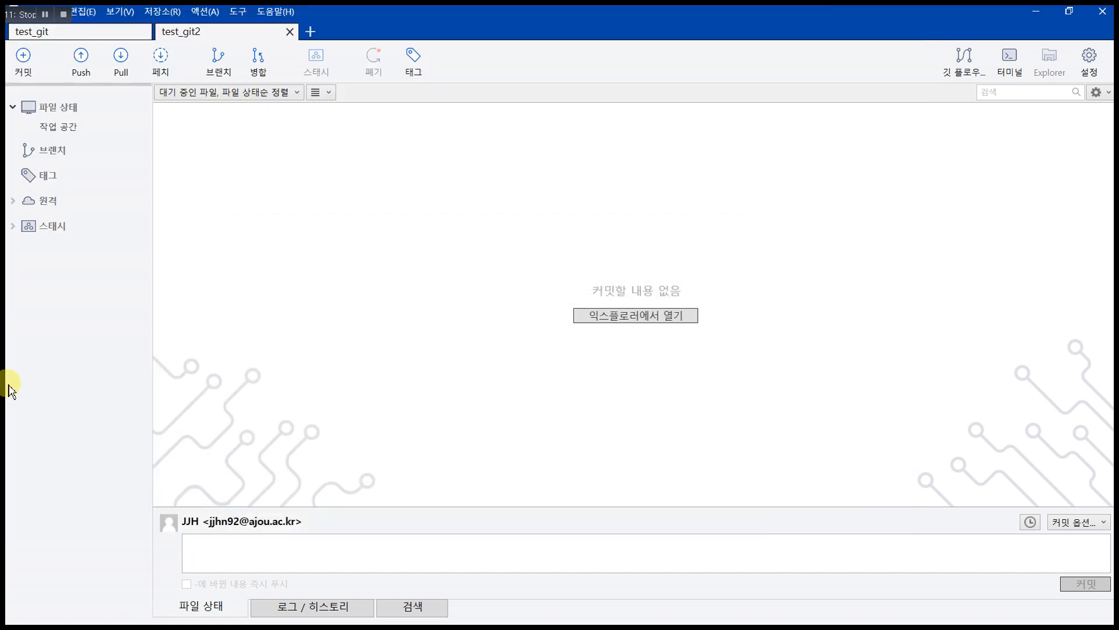
Step: Add a non-default remote named New to test_git2 using the pasted git_test GitHub URL
{"action": "left_click", "coordinate": [163, 12]}
{"action": "left_click", "coordinate": [255, 295]}
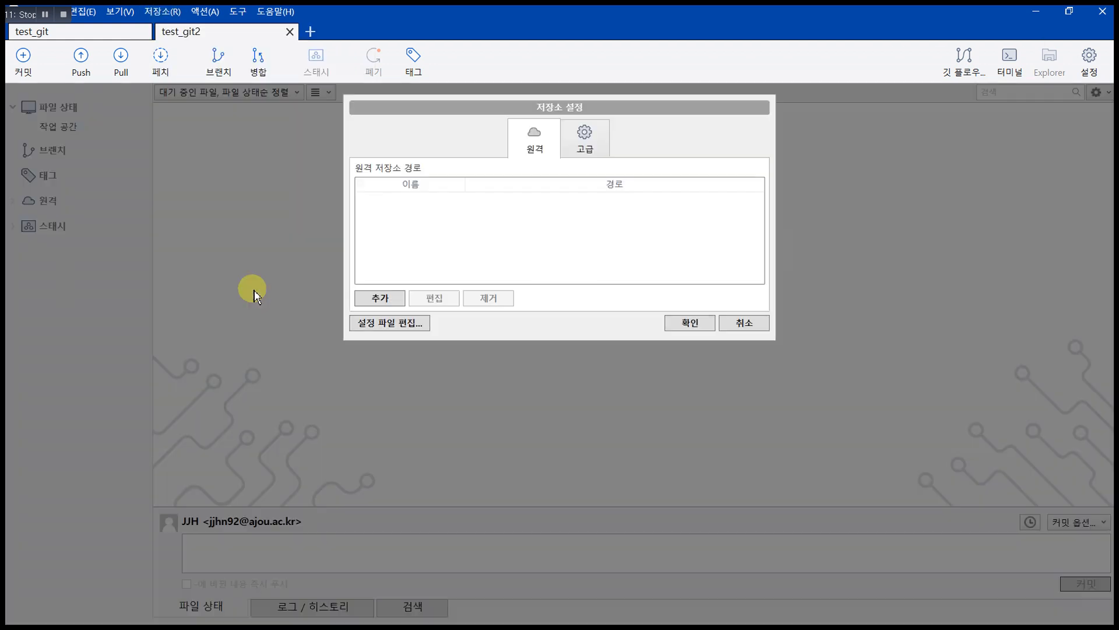
{"action": "left_click", "coordinate": [380, 298]}
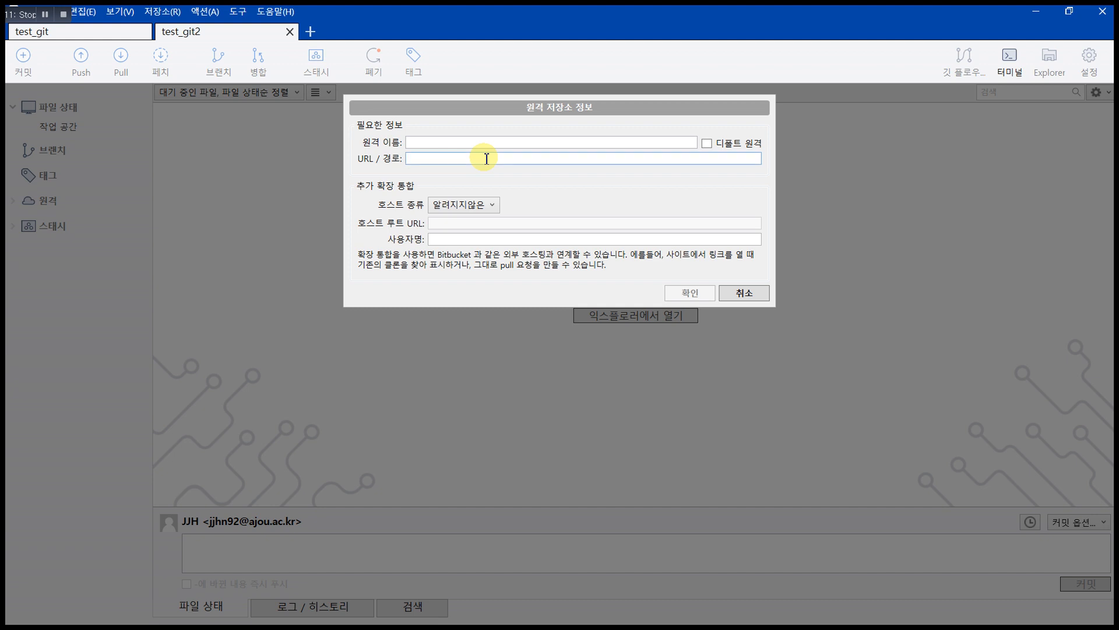
{"action": "type", "text": "https://github.com/JinHwanJeong/git_test.git"}
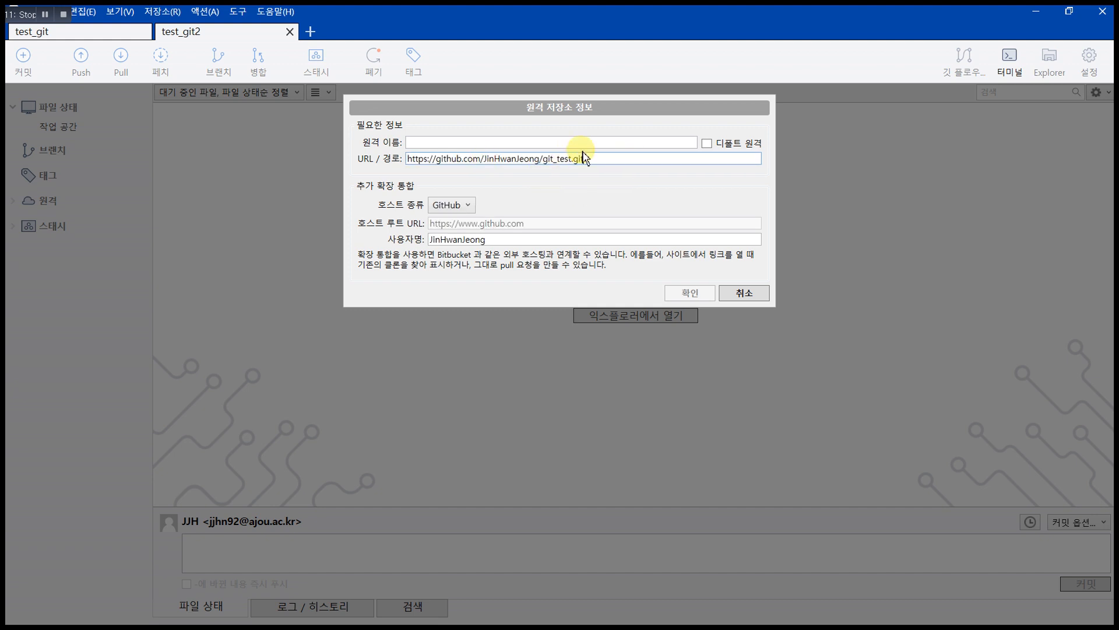
{"action": "left_click", "coordinate": [707, 144]}
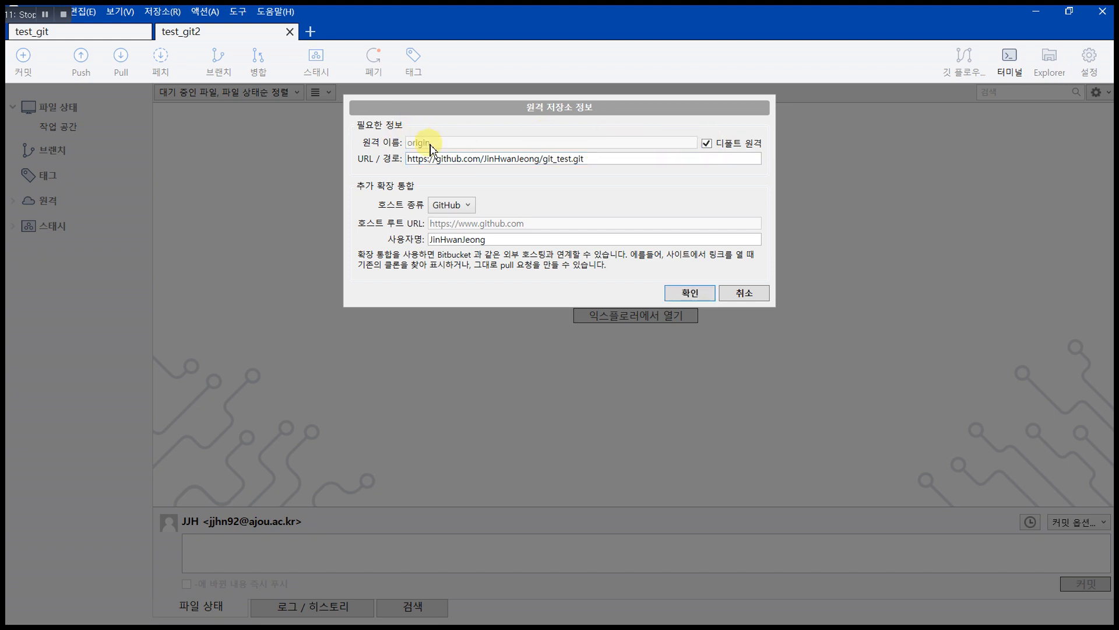
{"action": "left_click", "coordinate": [706, 144]}
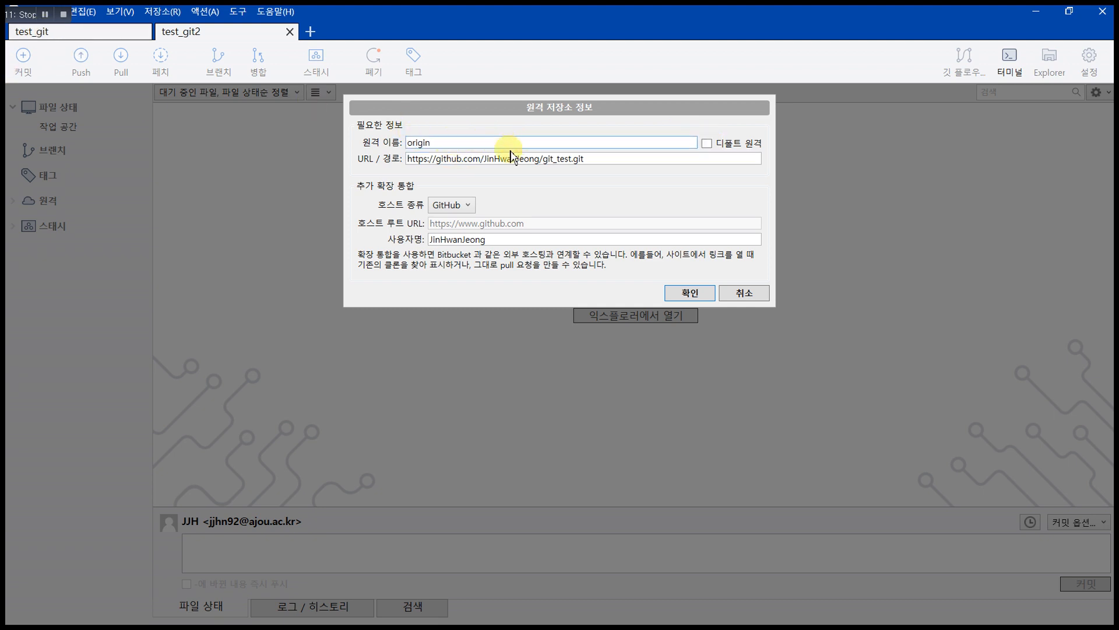
{"action": "key", "text": "BackSpace"}
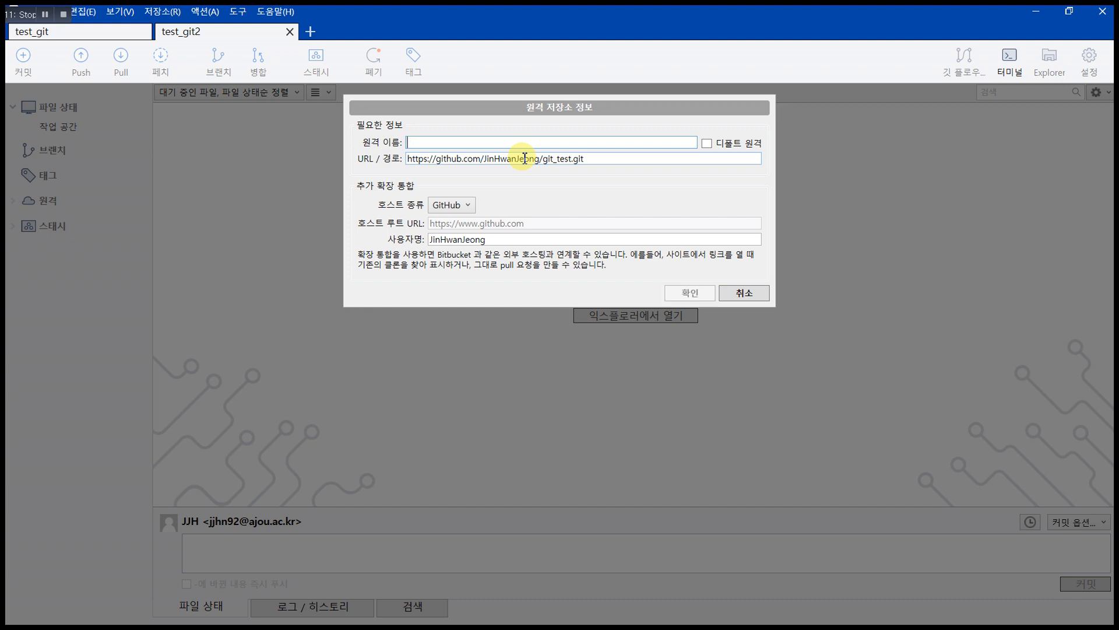
{"action": "type", "text": "New"}
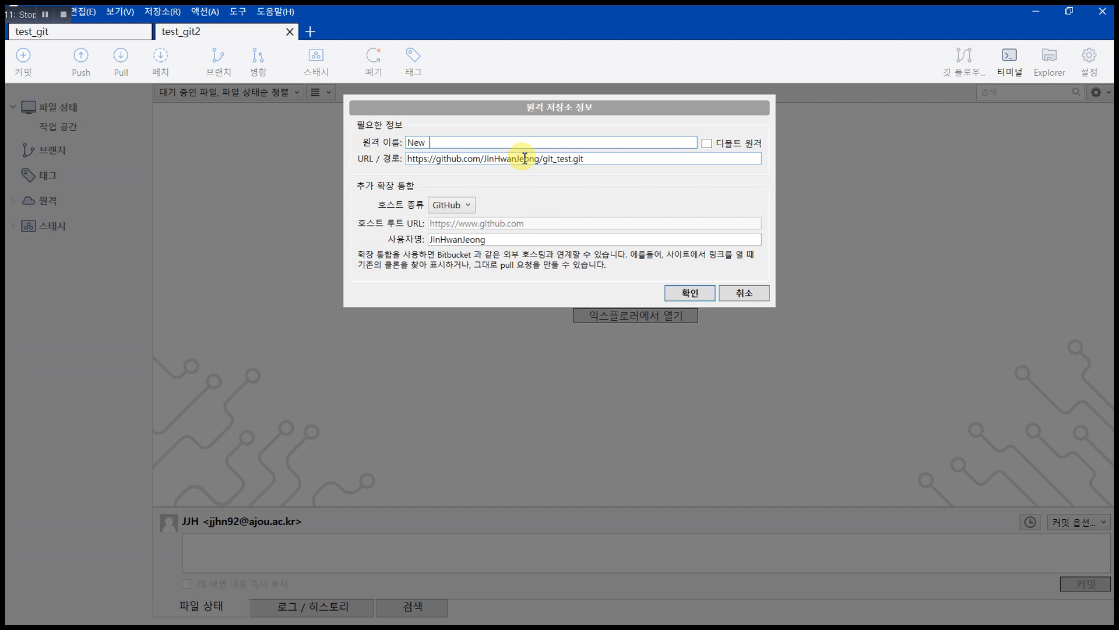
{"action": "left_click", "coordinate": [683, 296]}
{"action": "left_click", "coordinate": [425, 205]}
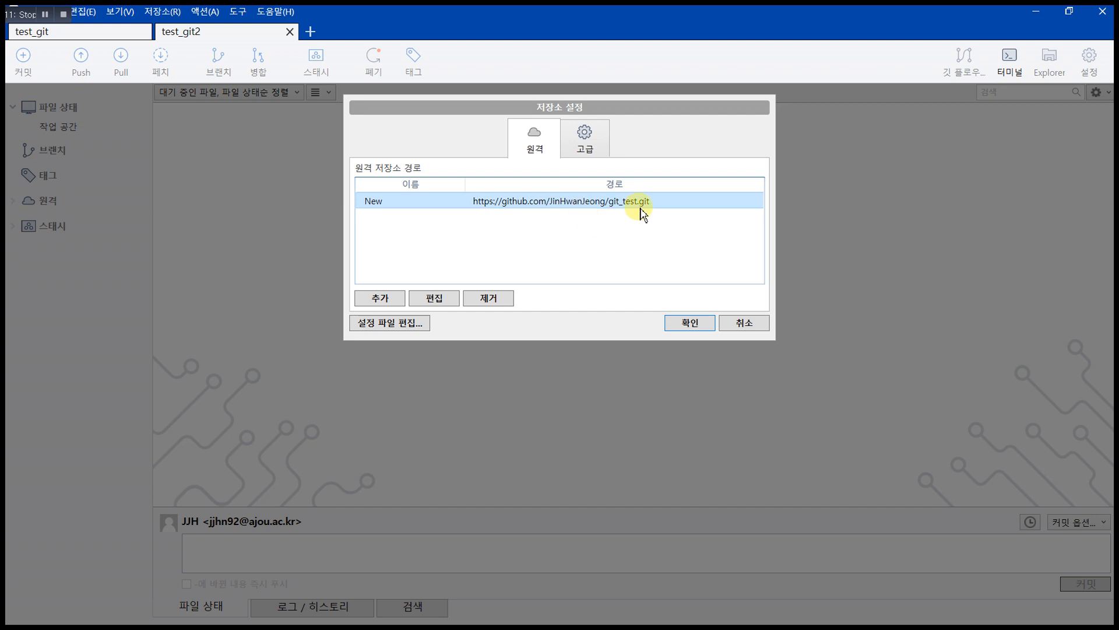
{"action": "left_click", "coordinate": [693, 323]}
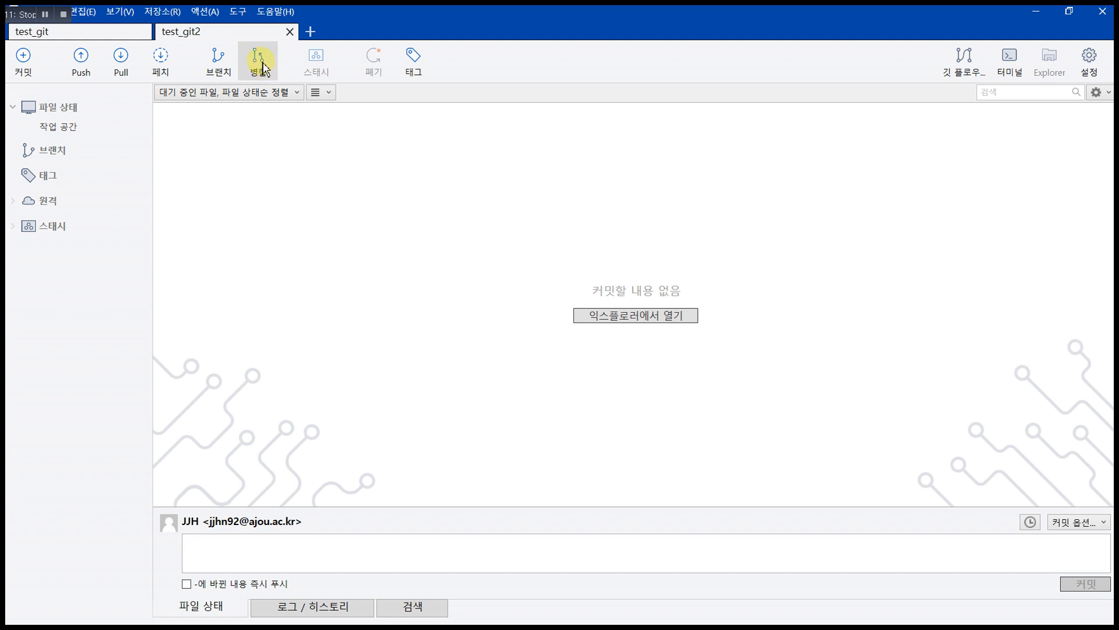
Step: Fetch into test_git2 with 'fetch from all remotes' left checked
{"action": "left_click", "coordinate": [162, 70]}
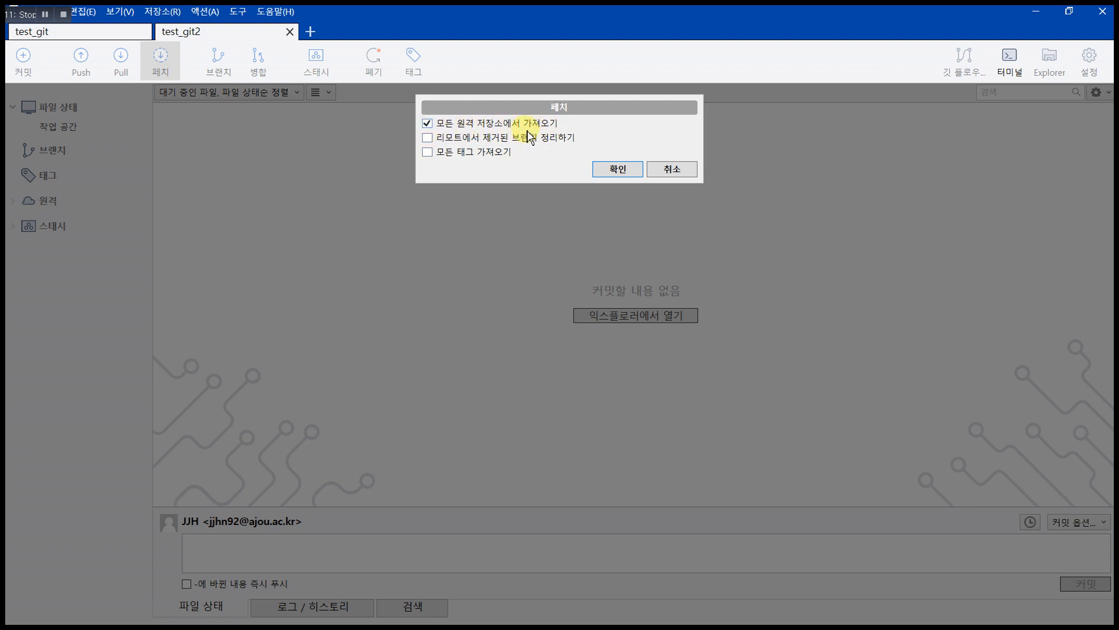
{"action": "left_click", "coordinate": [625, 170]}
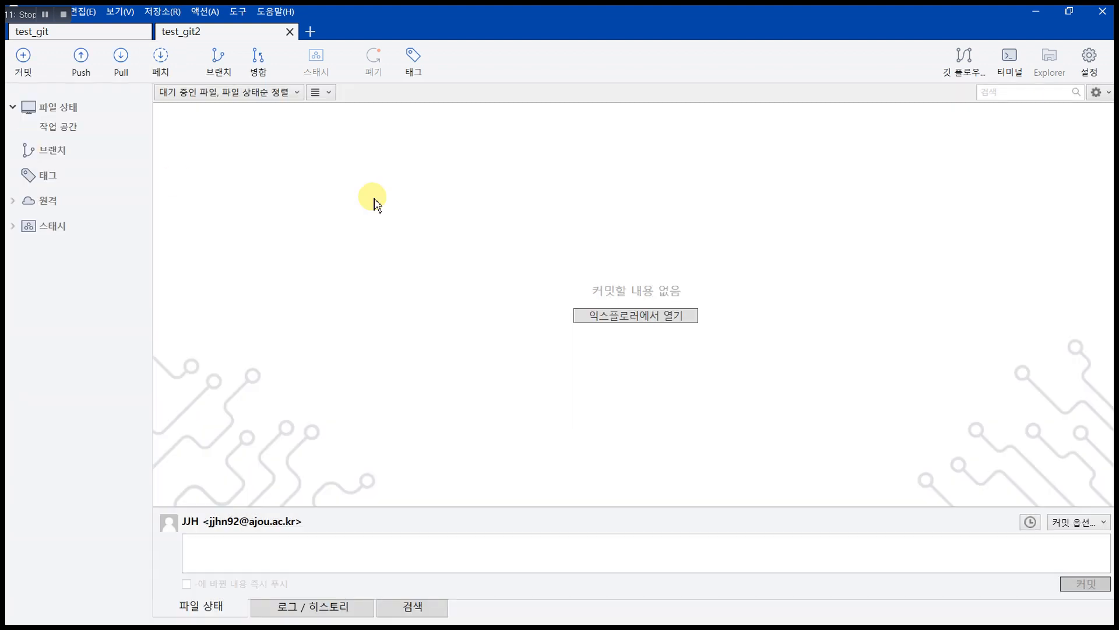
Step: Pull remote branch master from New into test_git2, showing the full git output
{"action": "left_click", "coordinate": [119, 58]}
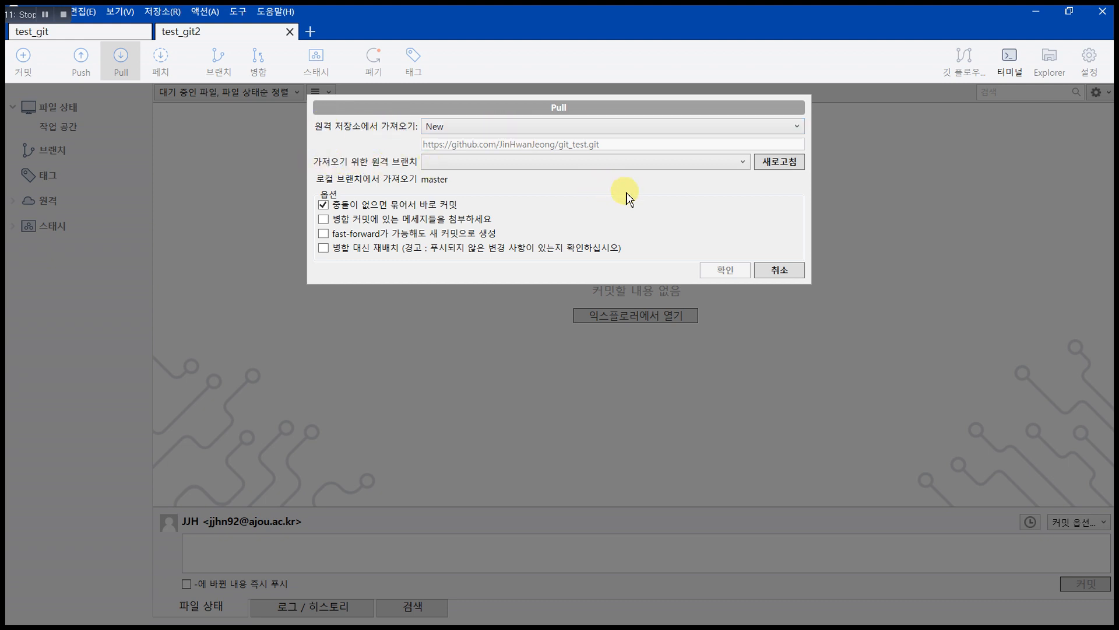
{"action": "left_click", "coordinate": [737, 165]}
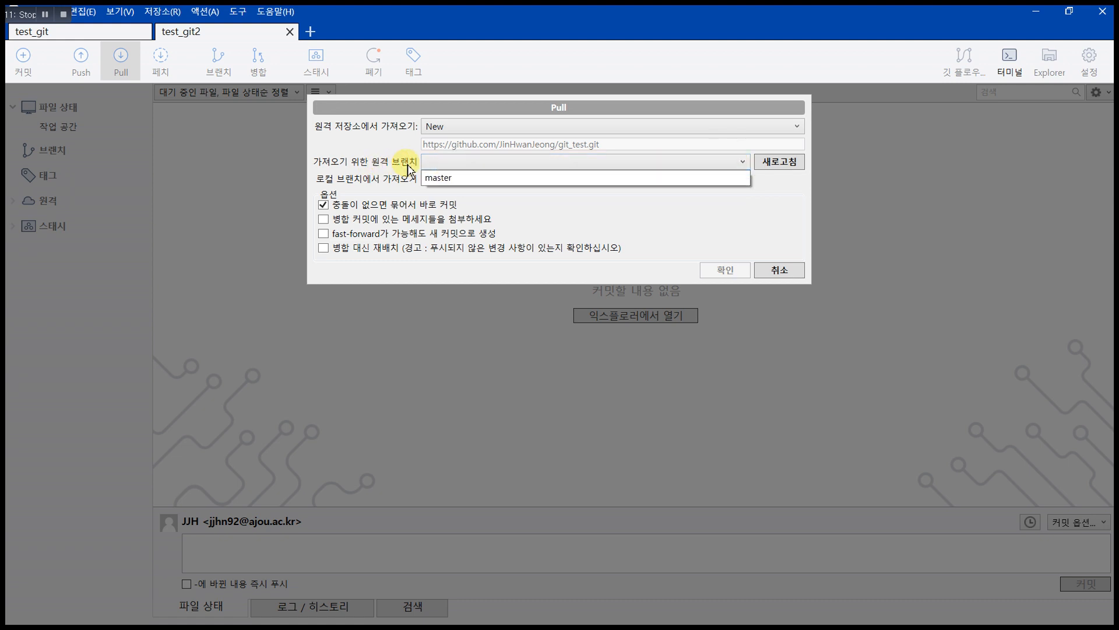
{"action": "left_click", "coordinate": [469, 183]}
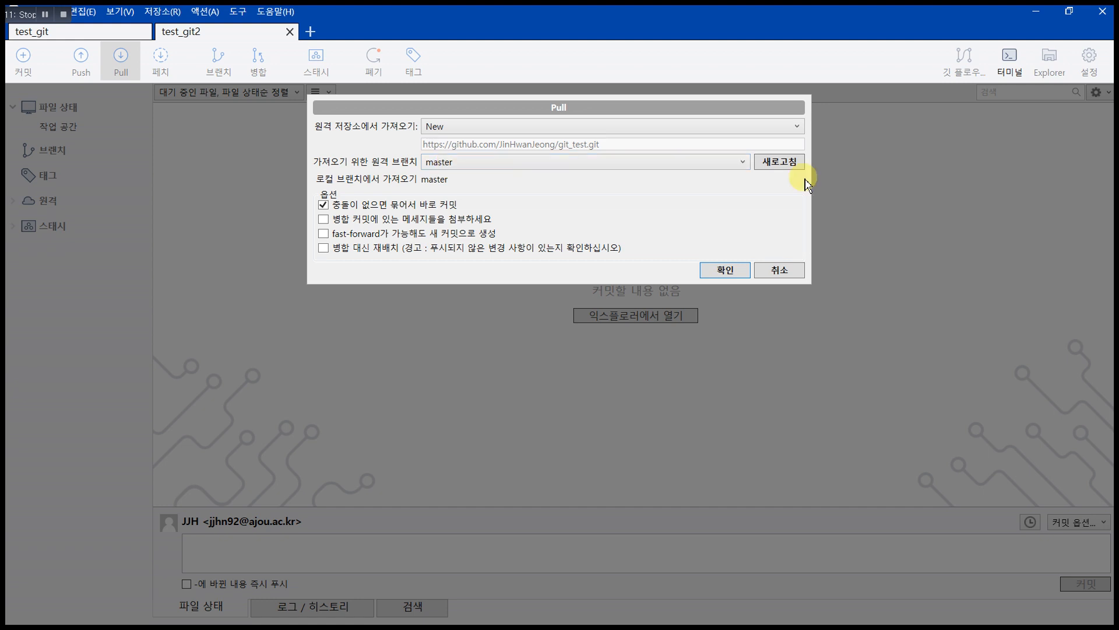
{"action": "left_click", "coordinate": [728, 165]}
{"action": "left_click", "coordinate": [728, 165]}
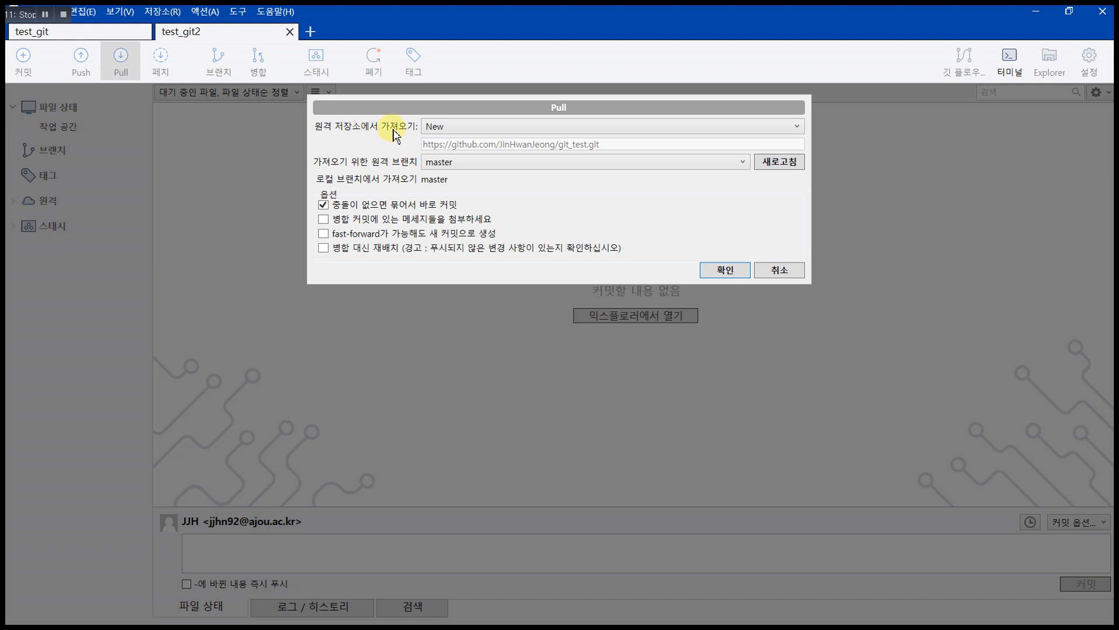
{"action": "left_click", "coordinate": [513, 128]}
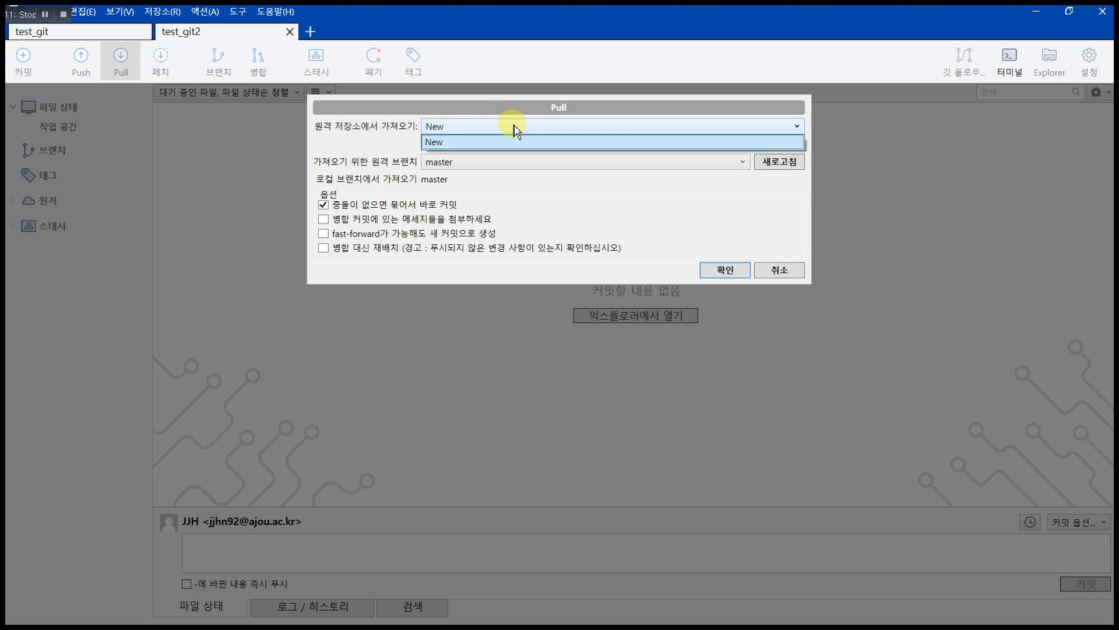
{"action": "left_click", "coordinate": [515, 129]}
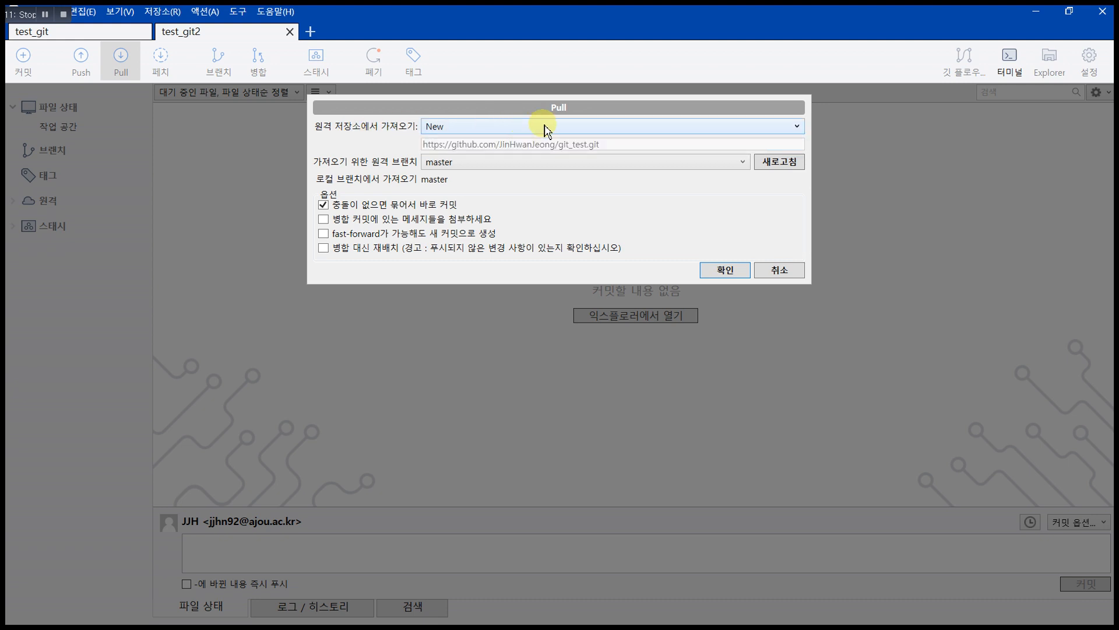
{"action": "left_click", "coordinate": [752, 130]}
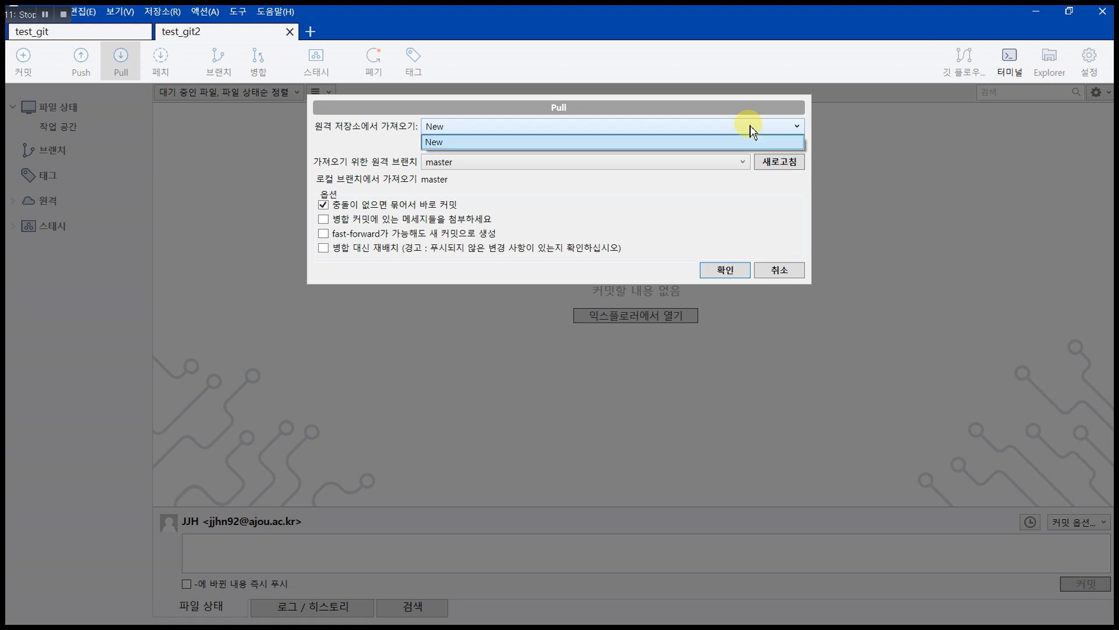
{"action": "left_click", "coordinate": [729, 135]}
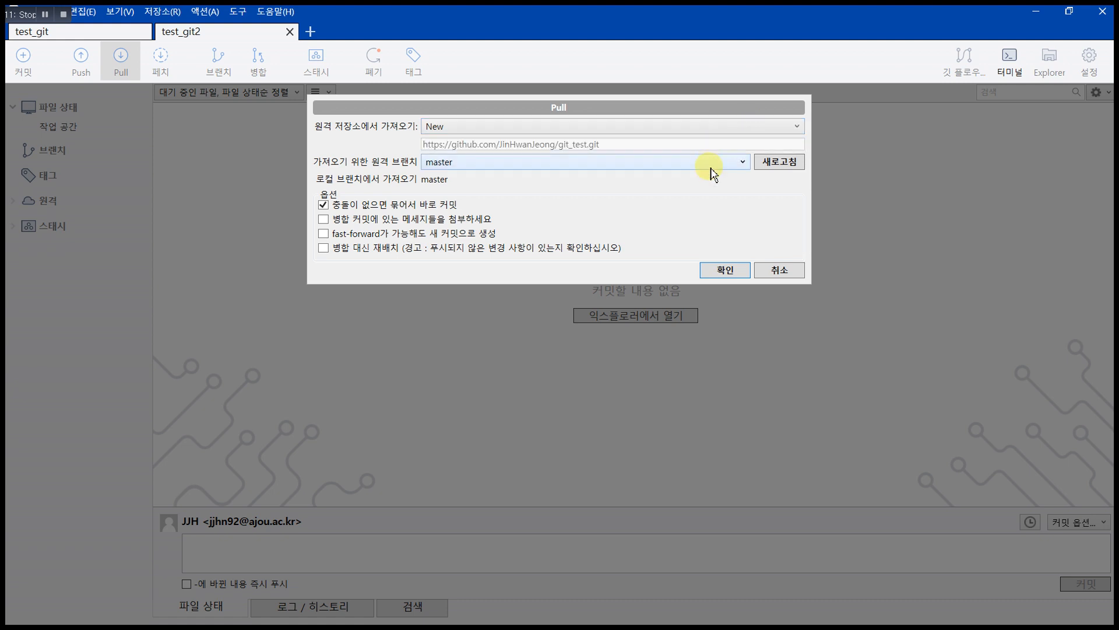
{"action": "left_click", "coordinate": [725, 270]}
{"action": "left_click", "coordinate": [24, 140]}
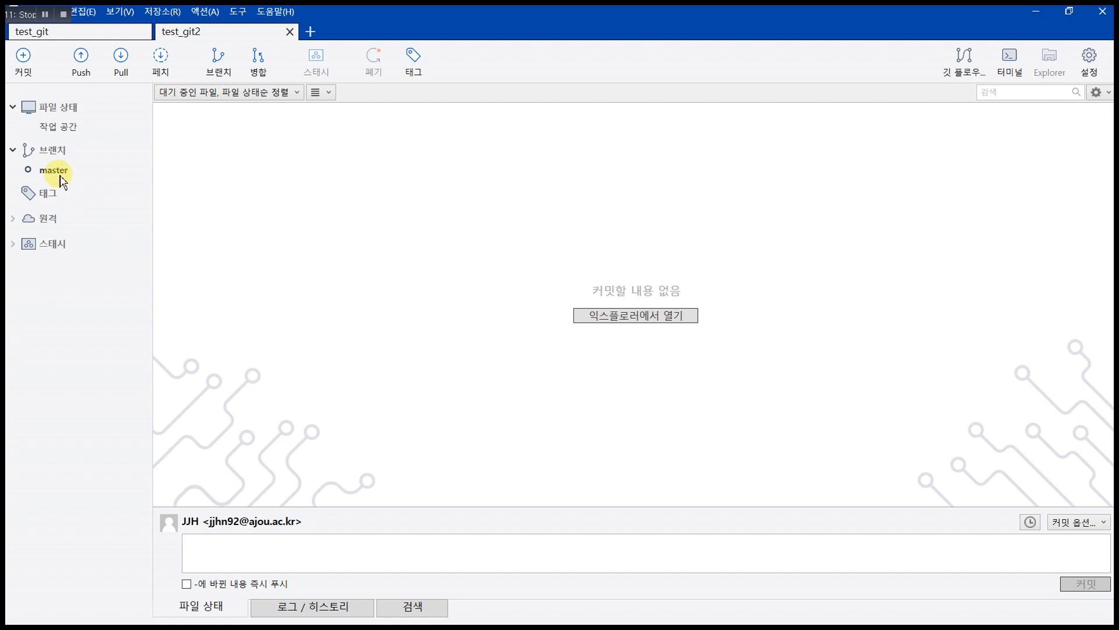
Step: Open test_git2's master log and compare it against test_git's four commits
{"action": "left_click", "coordinate": [61, 175]}
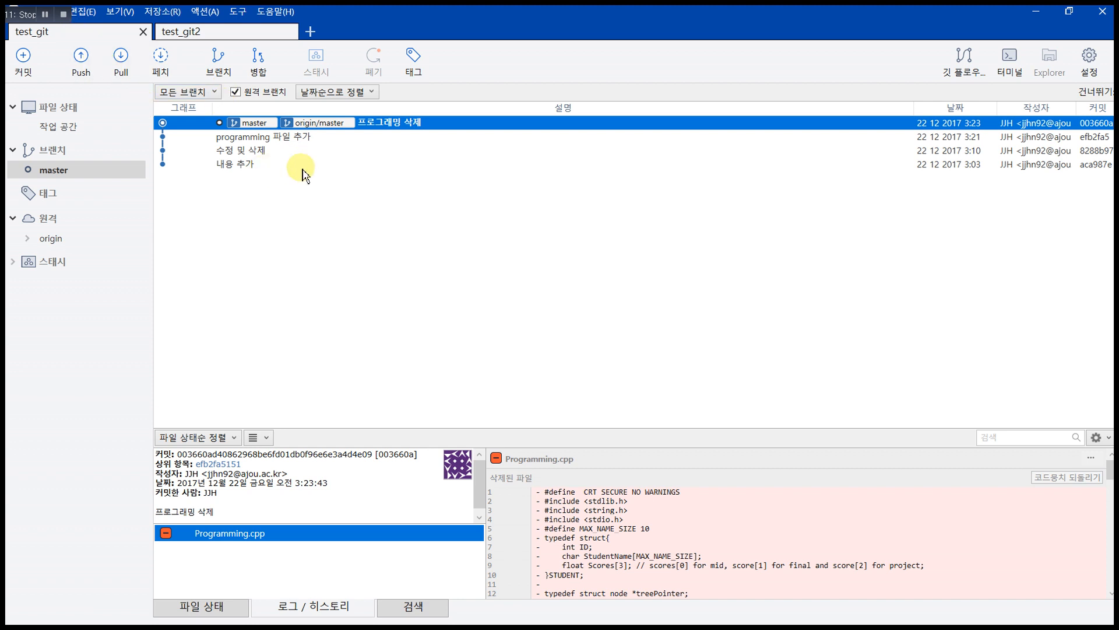
{"action": "left_click", "coordinate": [222, 35]}
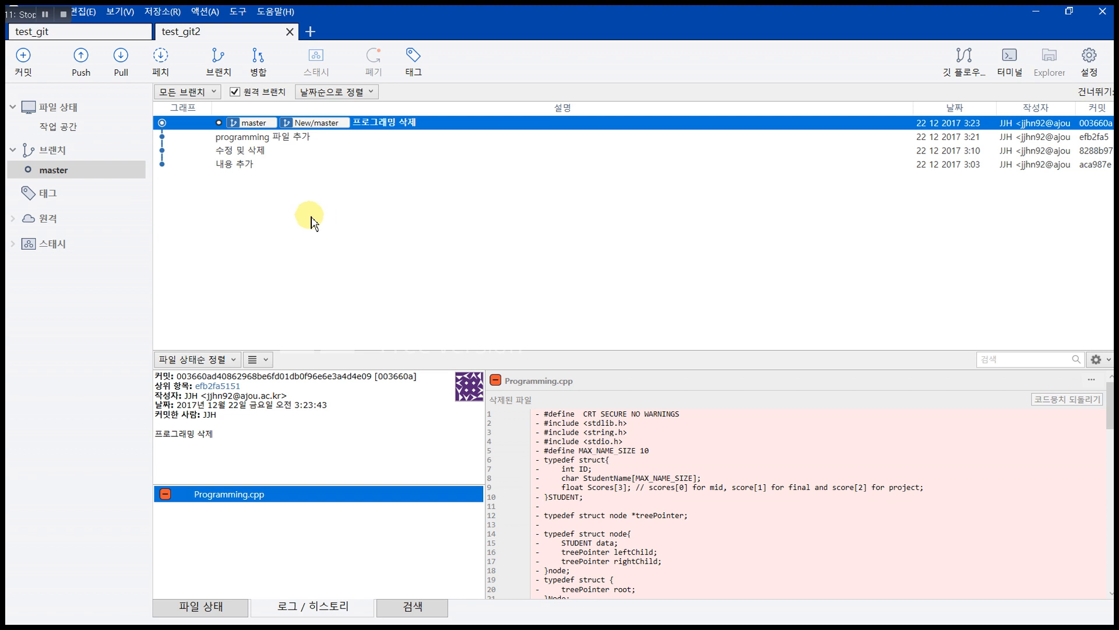
{"action": "key", "text": "alt+Tab"}
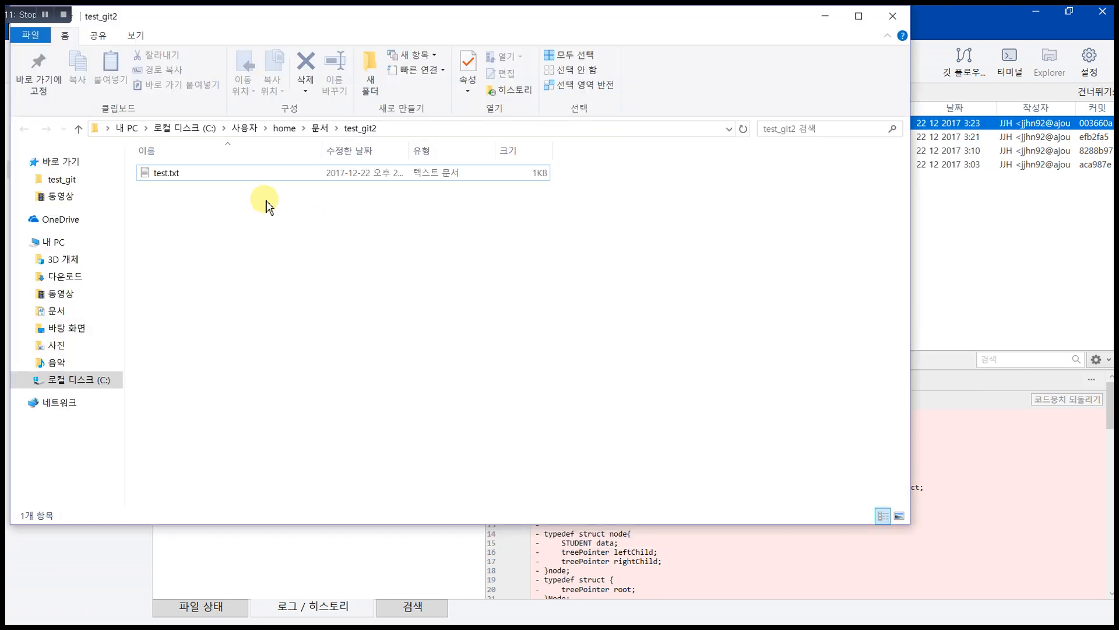
Step: Edit test_git2's test.txt in Notepad so 'asdf' becomes 'test', and save the change
{"action": "left_click", "coordinate": [47, 23]}
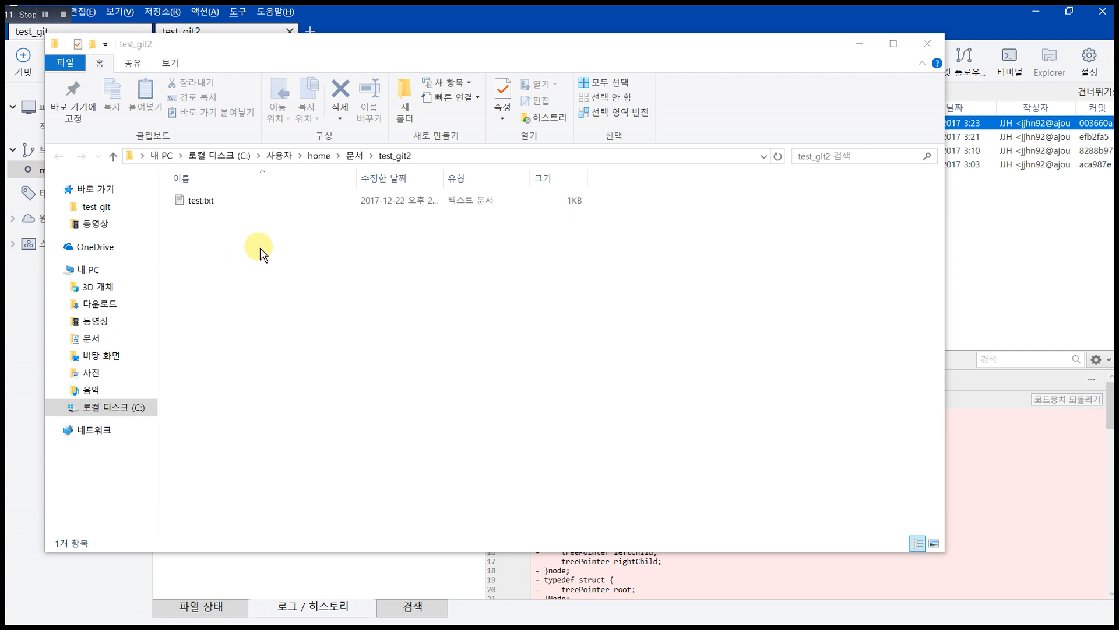
{"action": "left_click", "coordinate": [208, 209]}
{"action": "double_click", "coordinate": [208, 209]}
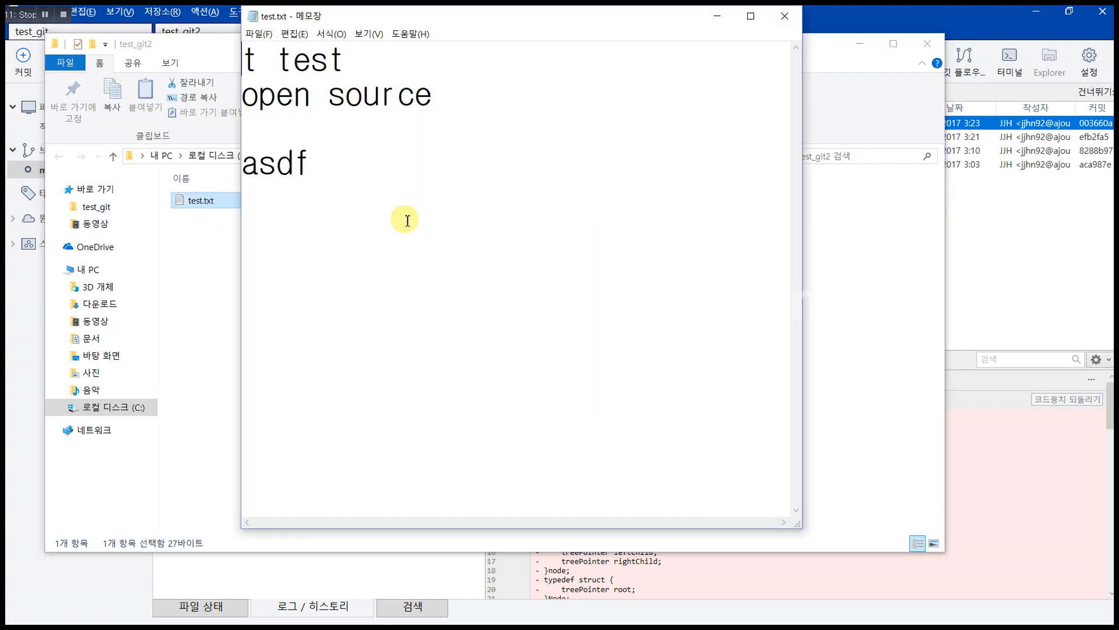
{"action": "left_click_drag", "start_coordinate": [329, 167], "coordinate": [290, 130]}
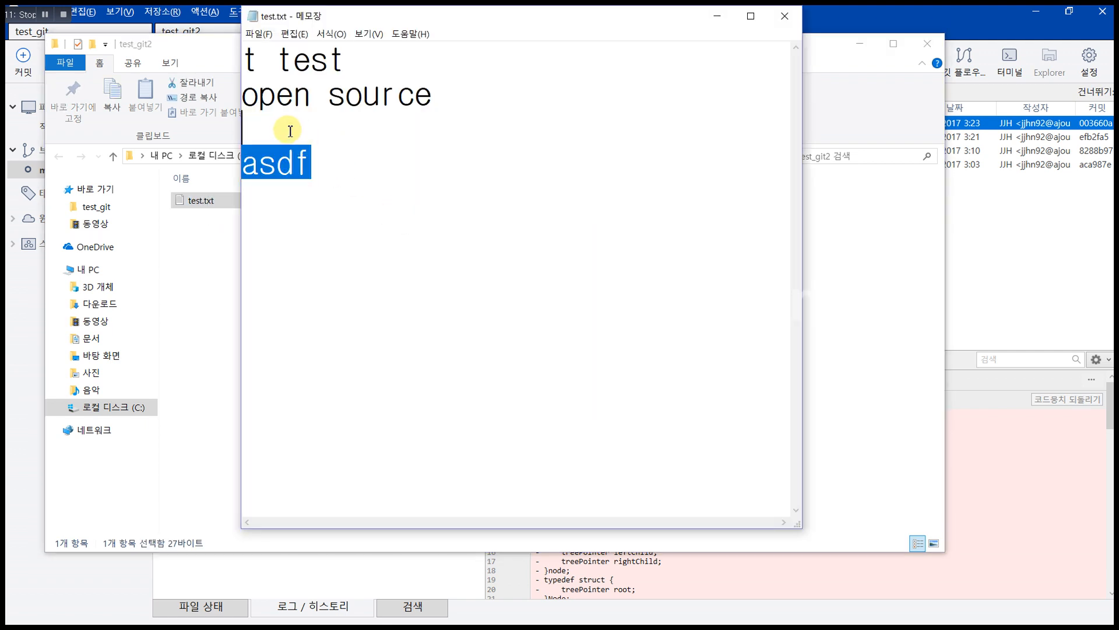
{"action": "key", "text": "Delete"}
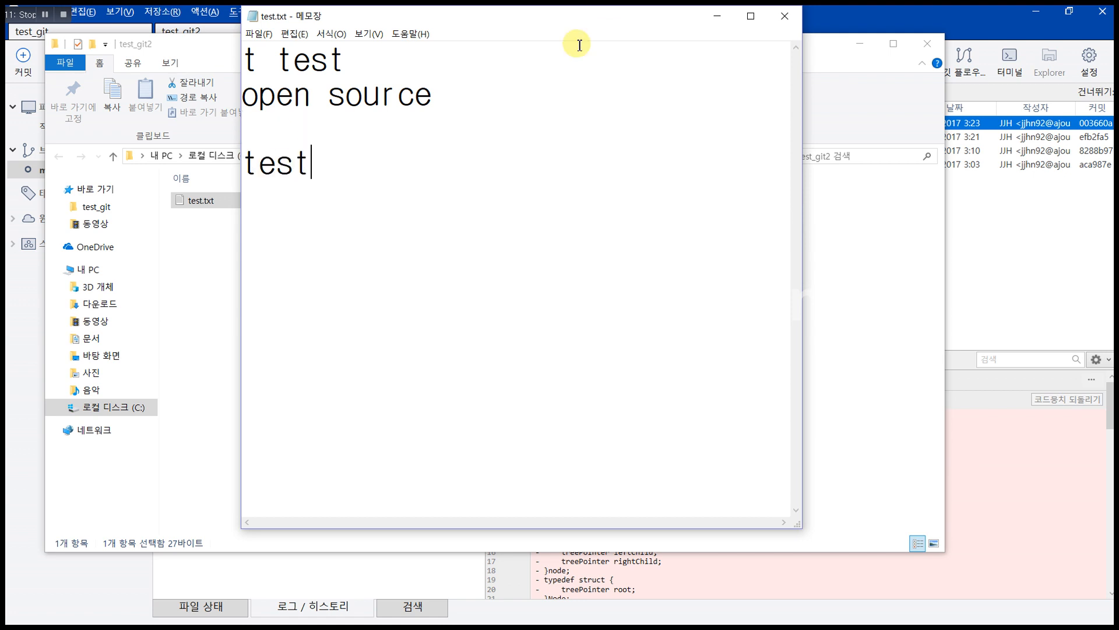
{"action": "left_click", "coordinate": [784, 15]}
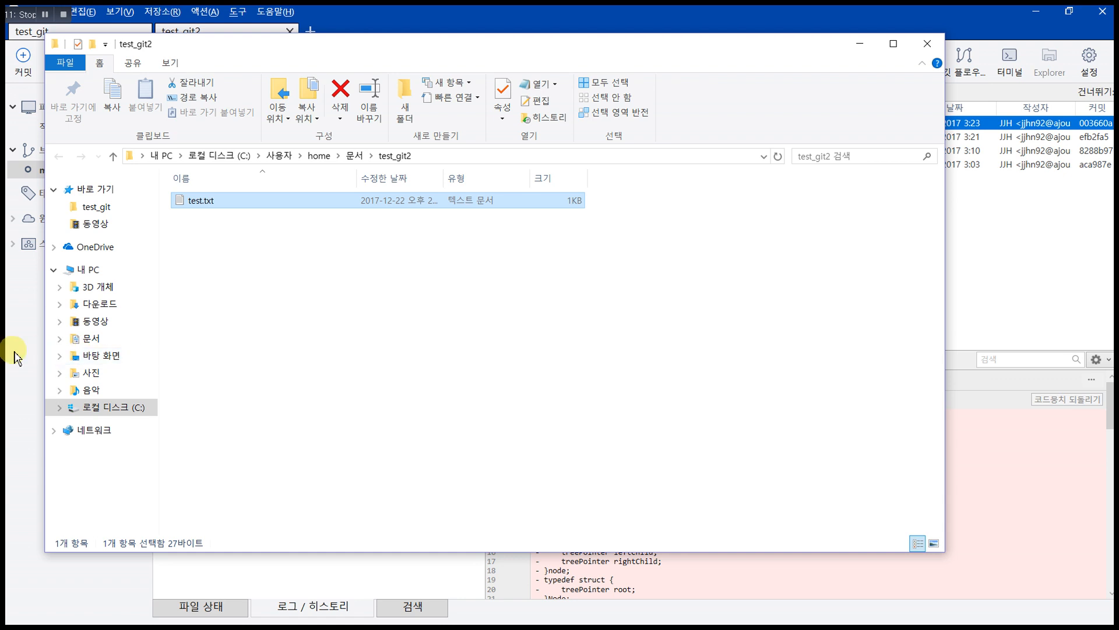
{"action": "left_click", "coordinate": [13, 352]}
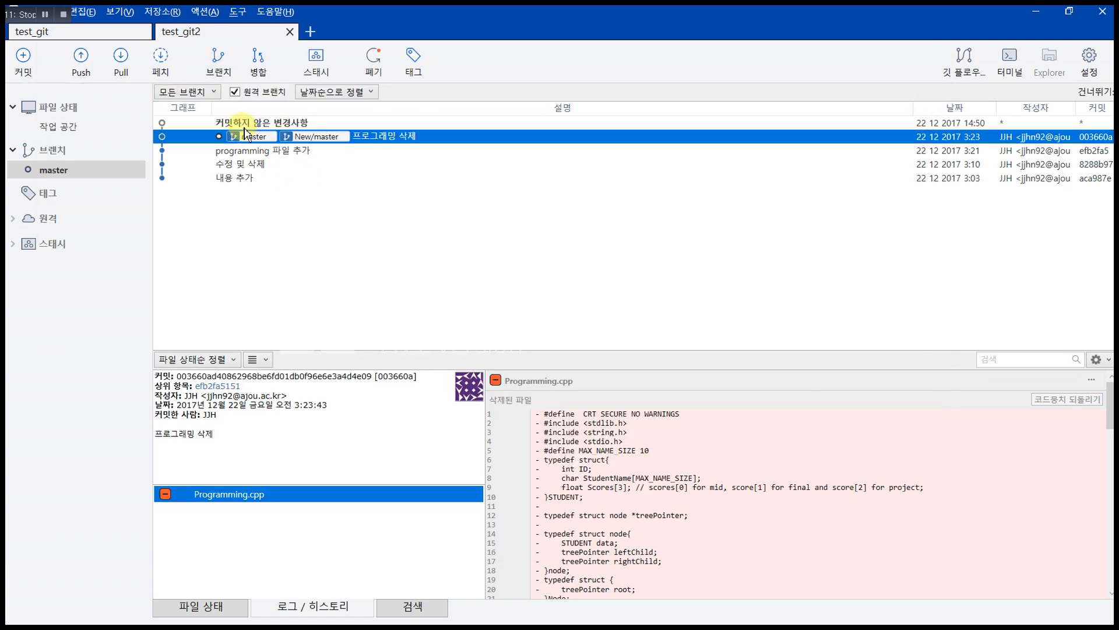
Step: Stage all changes to test.txt and commit them with the message '마지막 변경'
{"action": "left_click", "coordinate": [285, 123]}
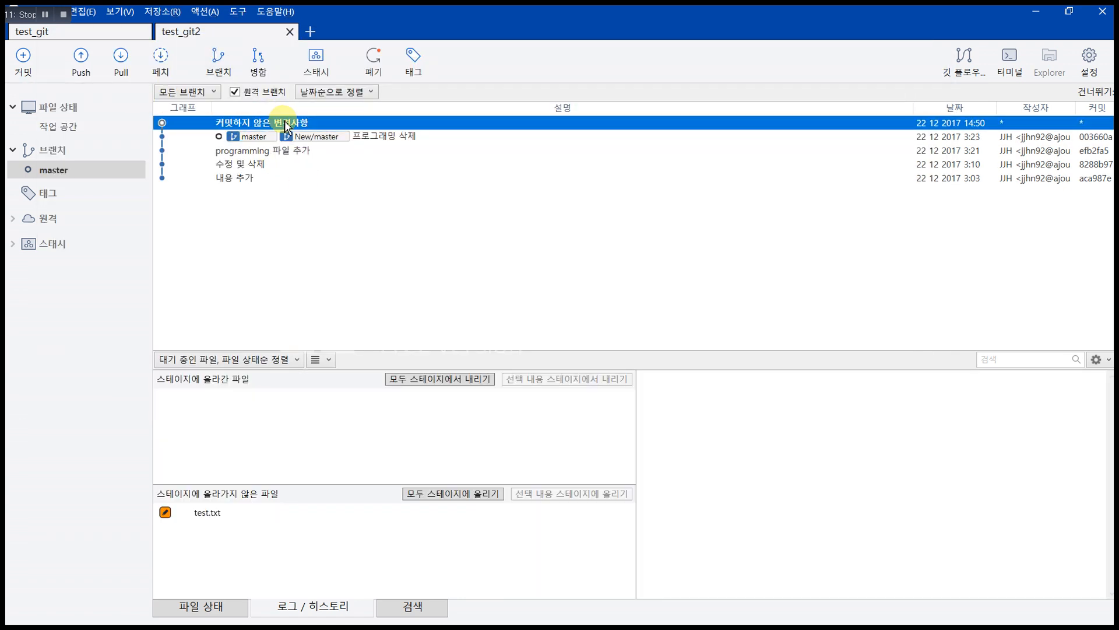
{"action": "right_click", "coordinate": [286, 124]}
{"action": "left_click", "coordinate": [242, 233]}
{"action": "left_click", "coordinate": [28, 70]}
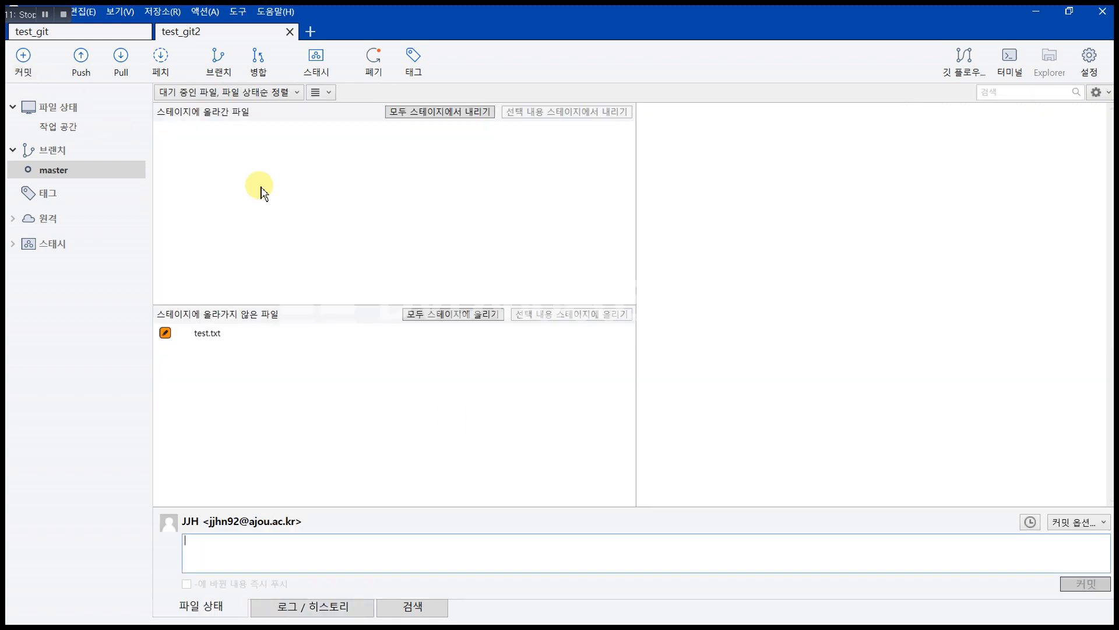
{"action": "left_click", "coordinate": [417, 541]}
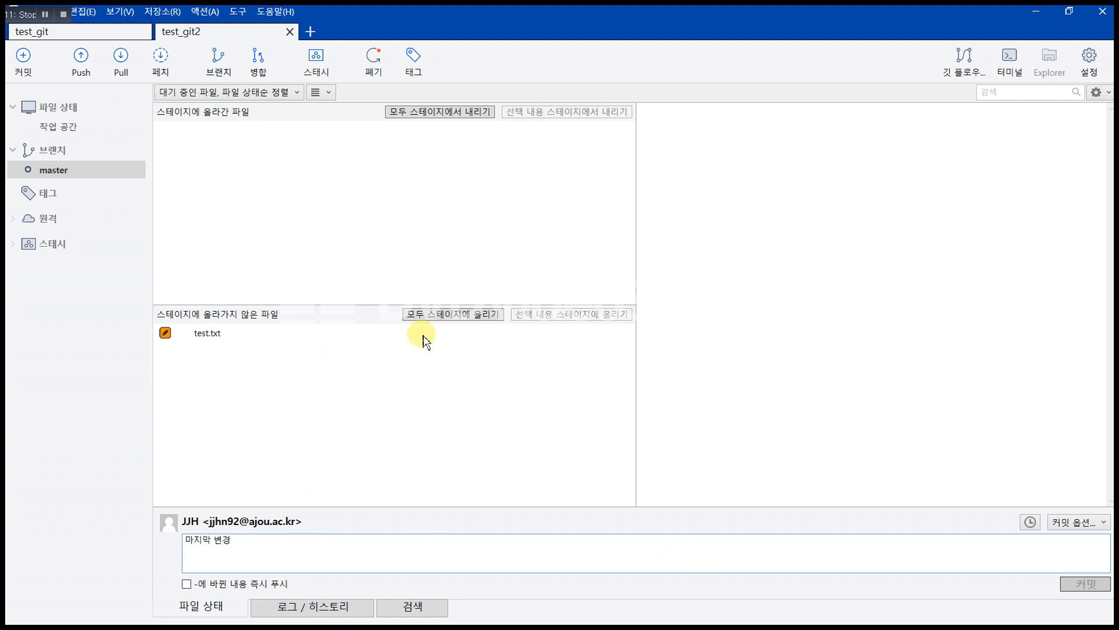
{"action": "left_click", "coordinate": [459, 319]}
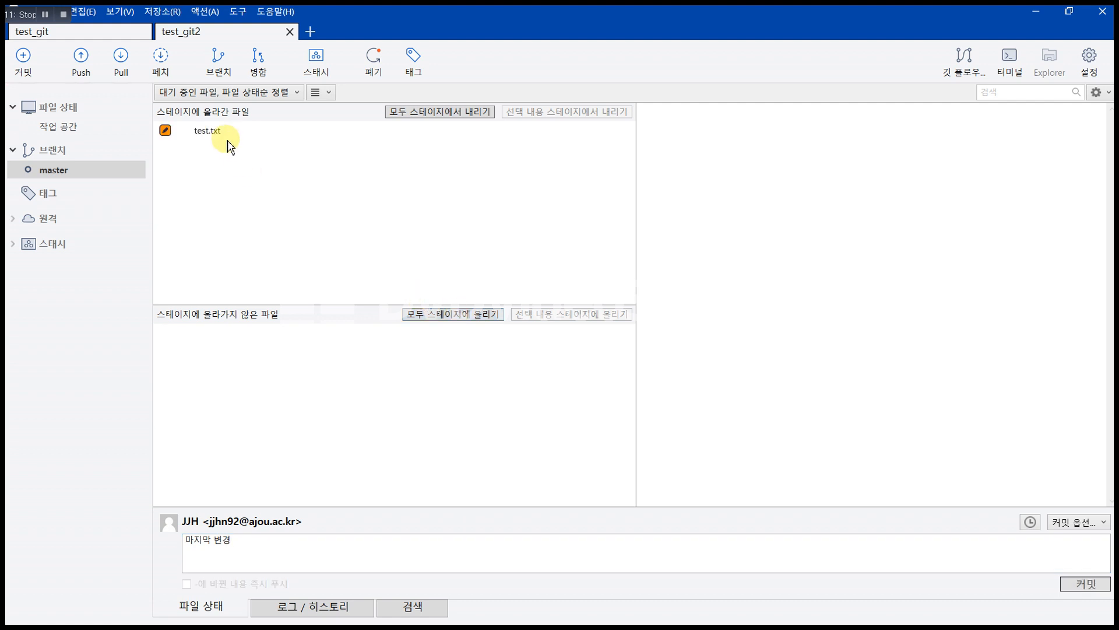
{"action": "left_click", "coordinate": [283, 554]}
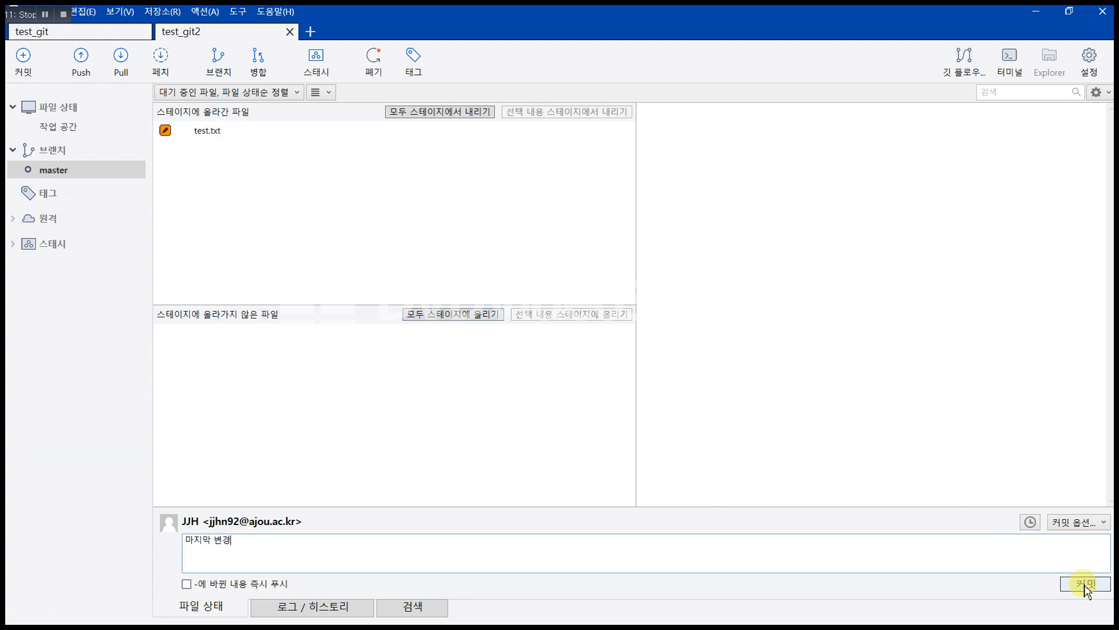
{"action": "left_click", "coordinate": [1085, 585]}
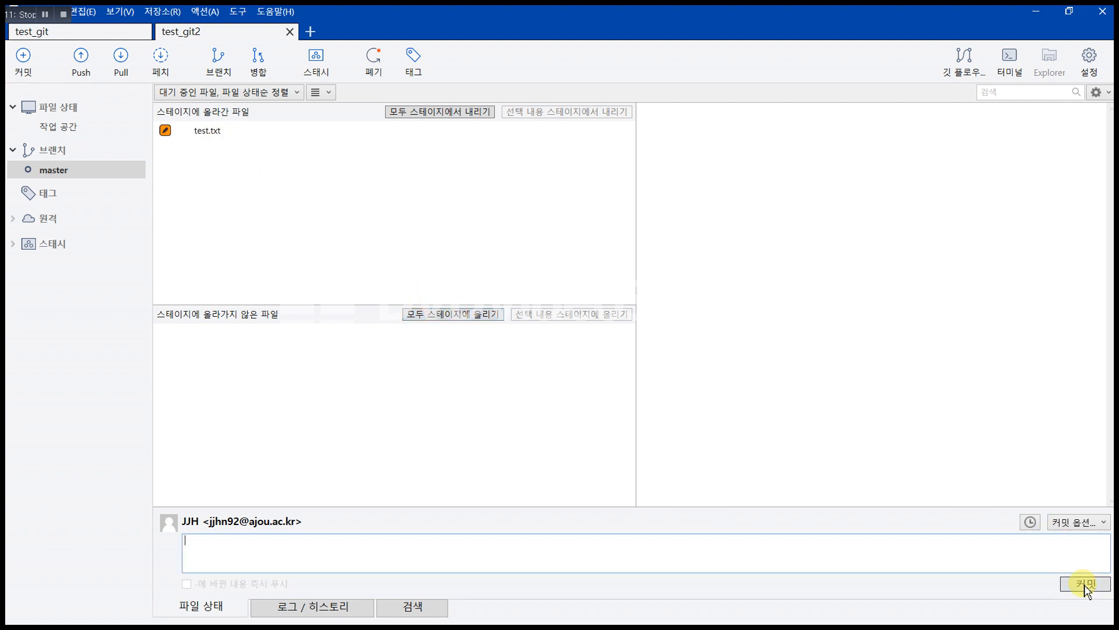
{"action": "left_click", "coordinate": [51, 172]}
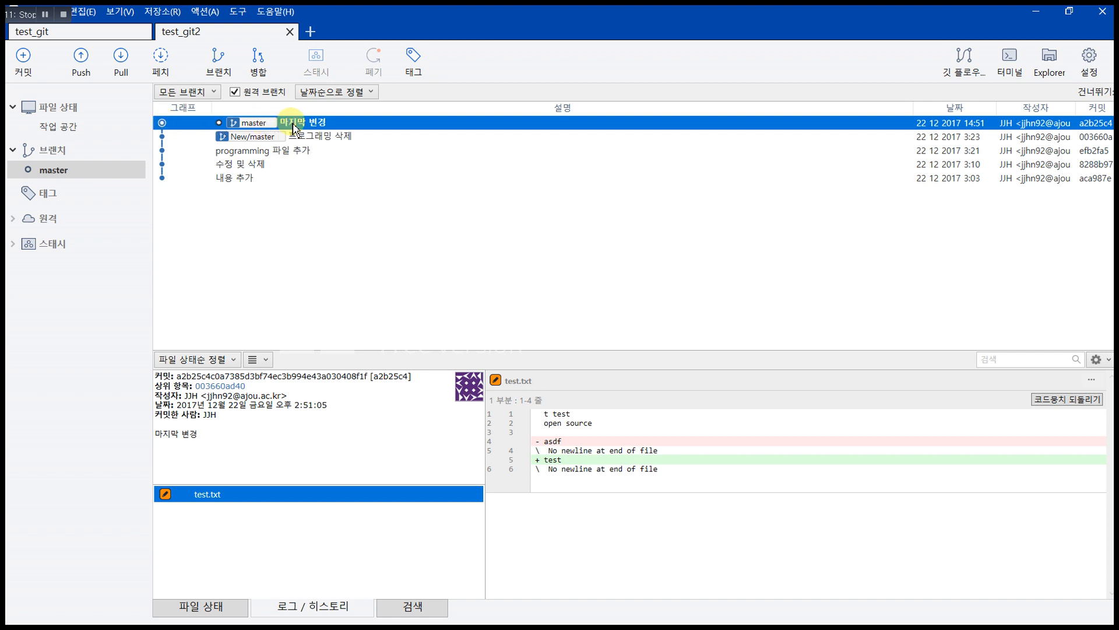
Step: Push test_git2's master branch to the New remote and close the finished push report
{"action": "left_click", "coordinate": [88, 73]}
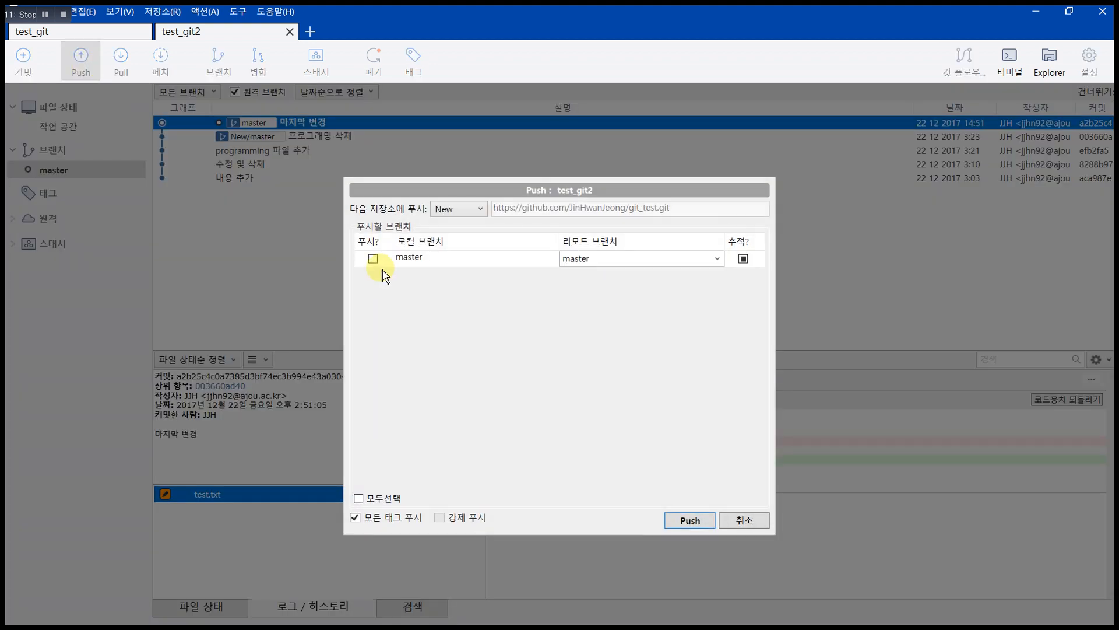
{"action": "left_click", "coordinate": [373, 258]}
{"action": "left_click", "coordinate": [689, 520]}
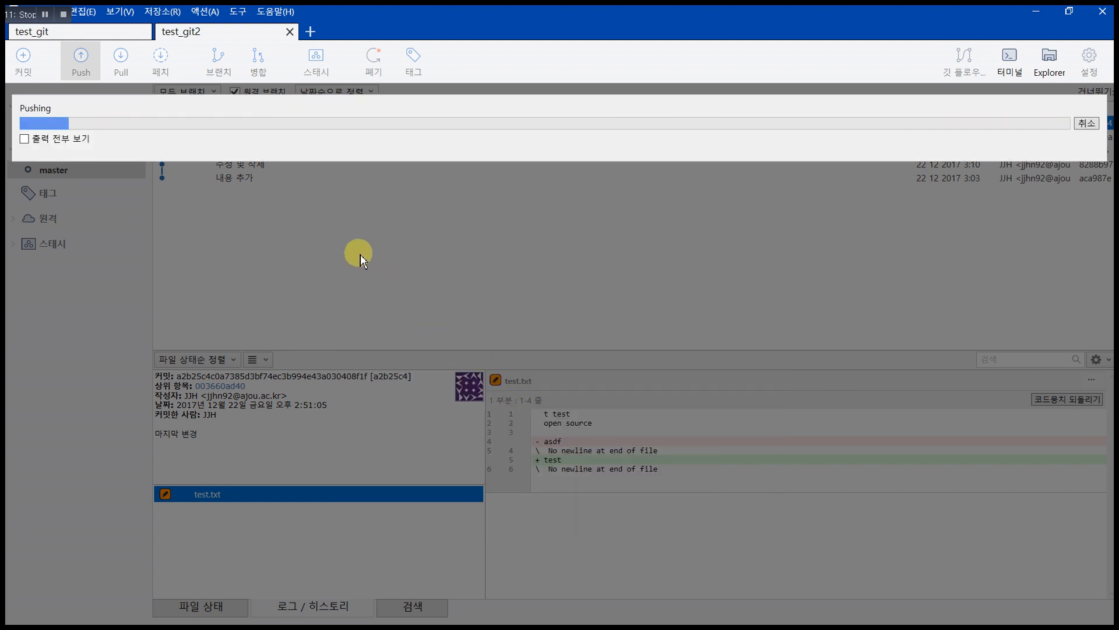
{"action": "left_click", "coordinate": [24, 140]}
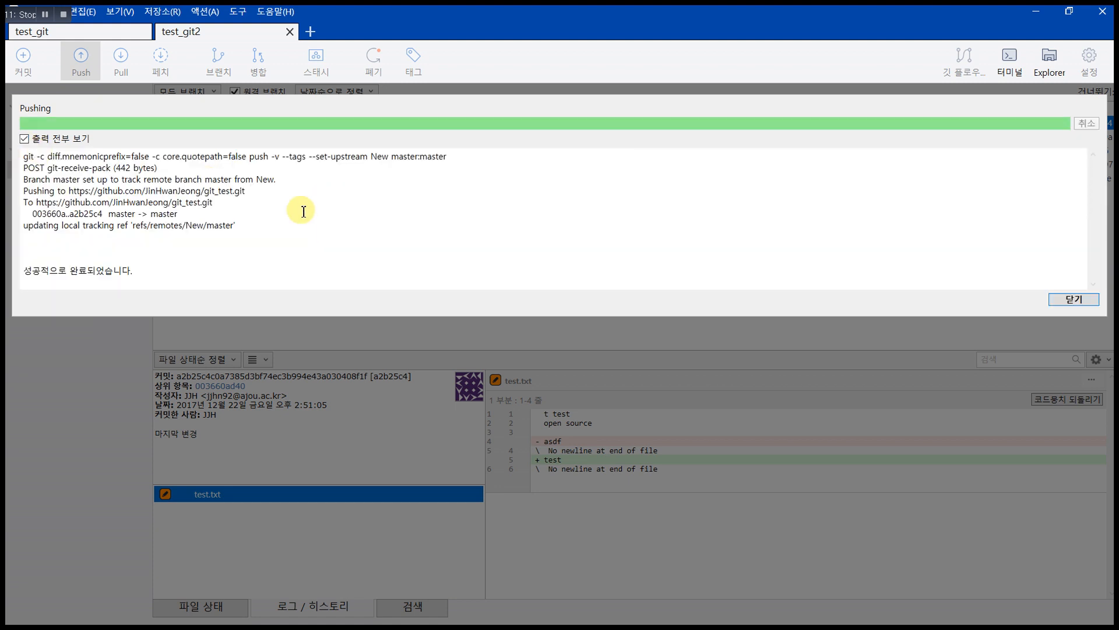
{"action": "left_click", "coordinate": [1070, 300]}
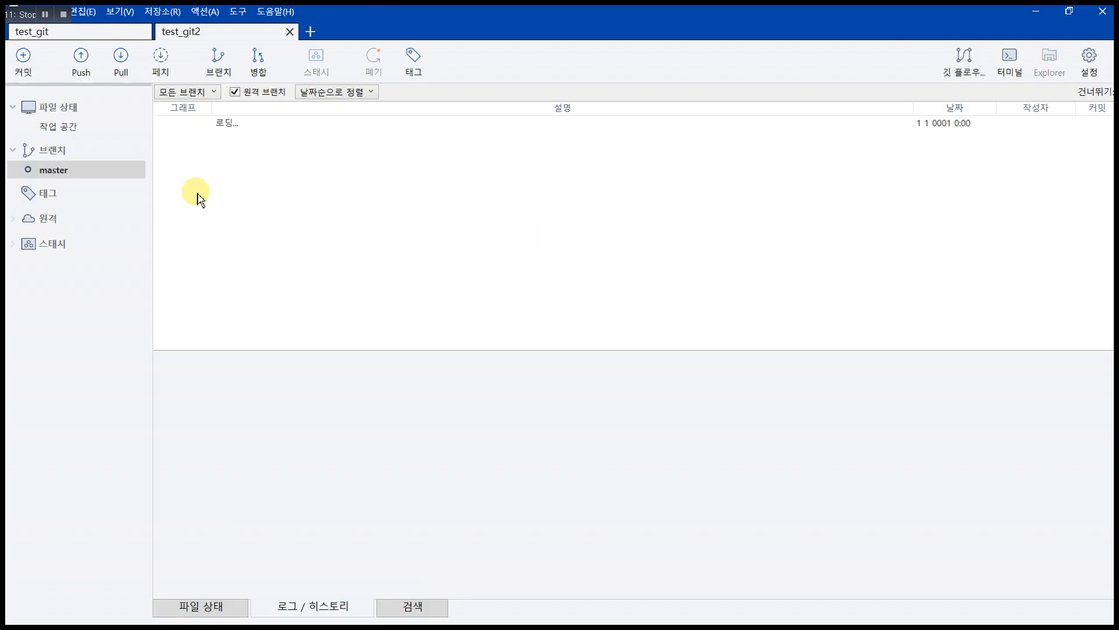
{"action": "key", "text": "alt+Tab"}
{"action": "key", "text": "Tab"}
{"action": "key", "text": "Tab"}
{"action": "key", "text": "Tab"}
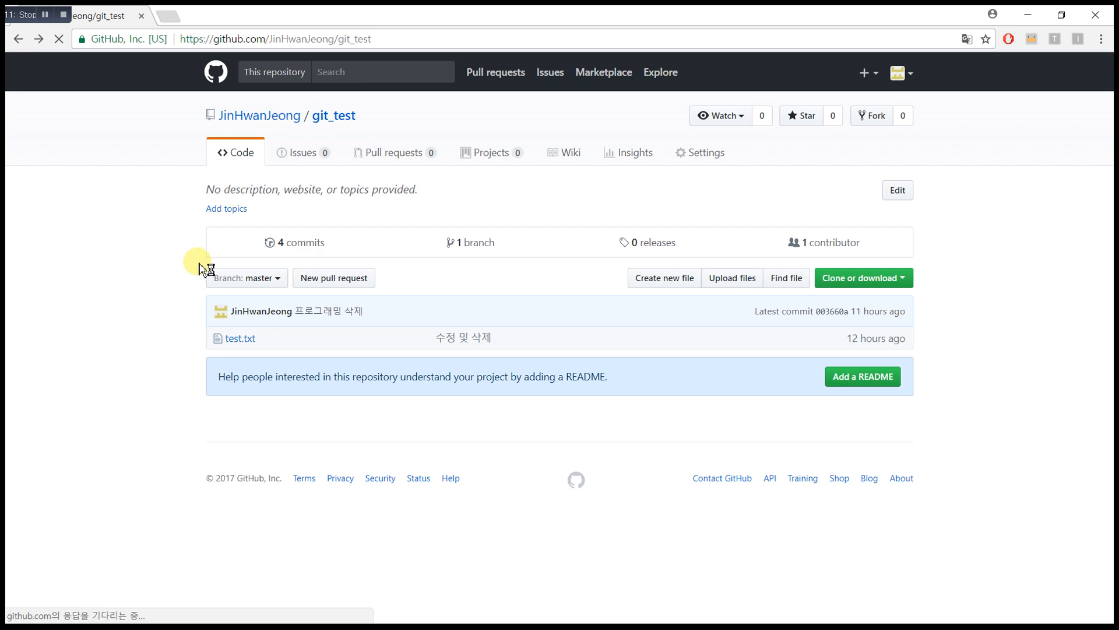
Step: Check that GitHub's git_test commit list shows '마지막 변경' as the newest of five commits
{"action": "left_click", "coordinate": [291, 249]}
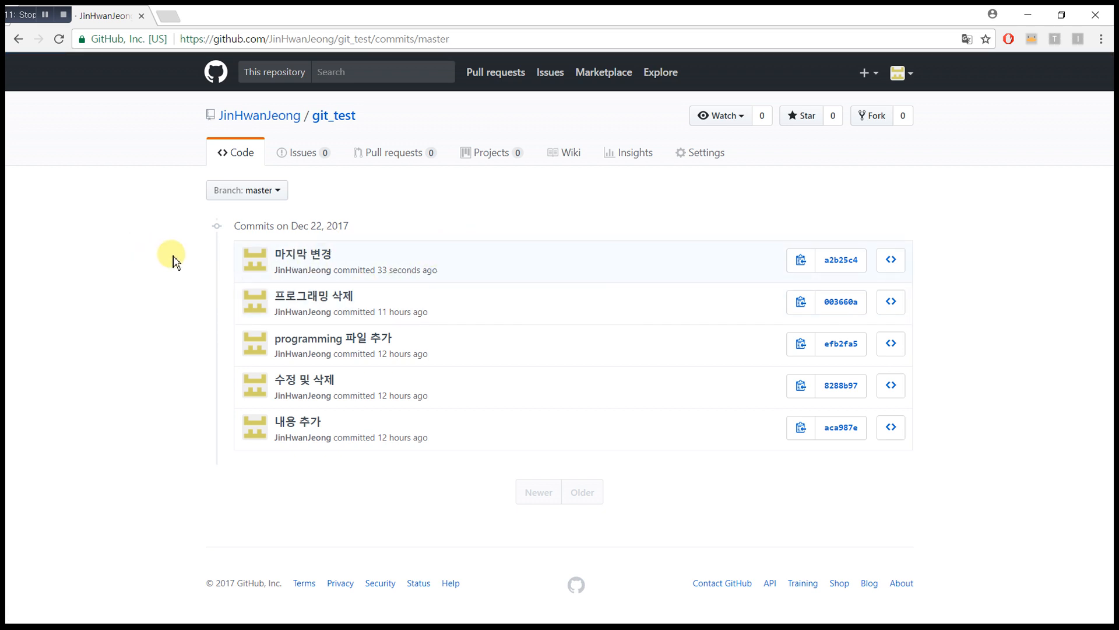
{"action": "left_click_drag", "start_coordinate": [624, 523], "coordinate": [125, 252]}
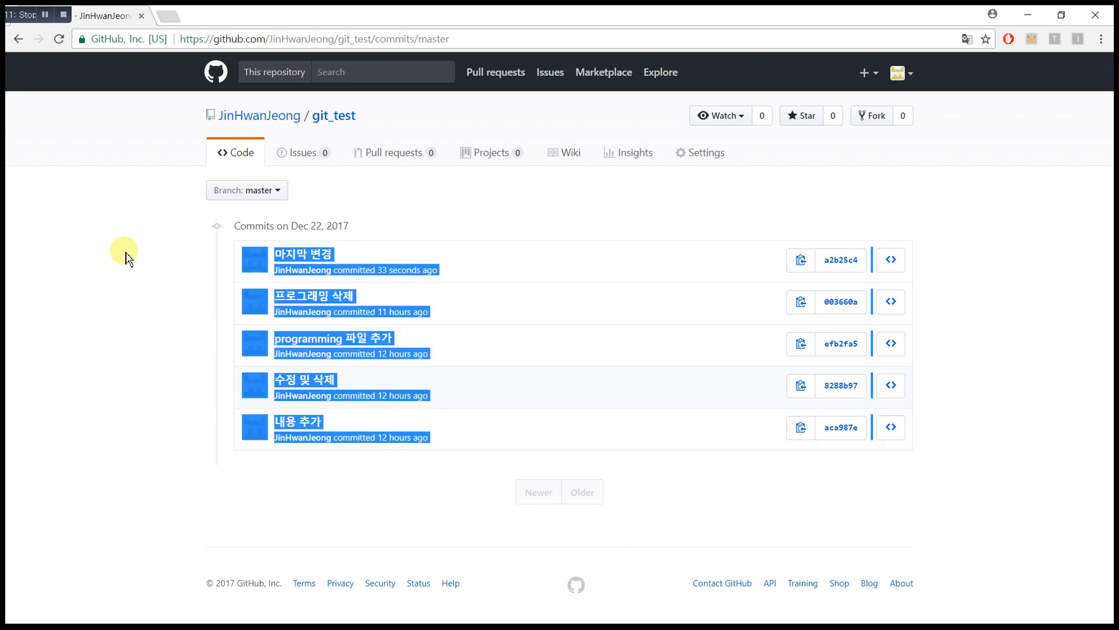
{"action": "left_click", "coordinate": [112, 265]}
{"action": "key", "text": "alt+Tab"}
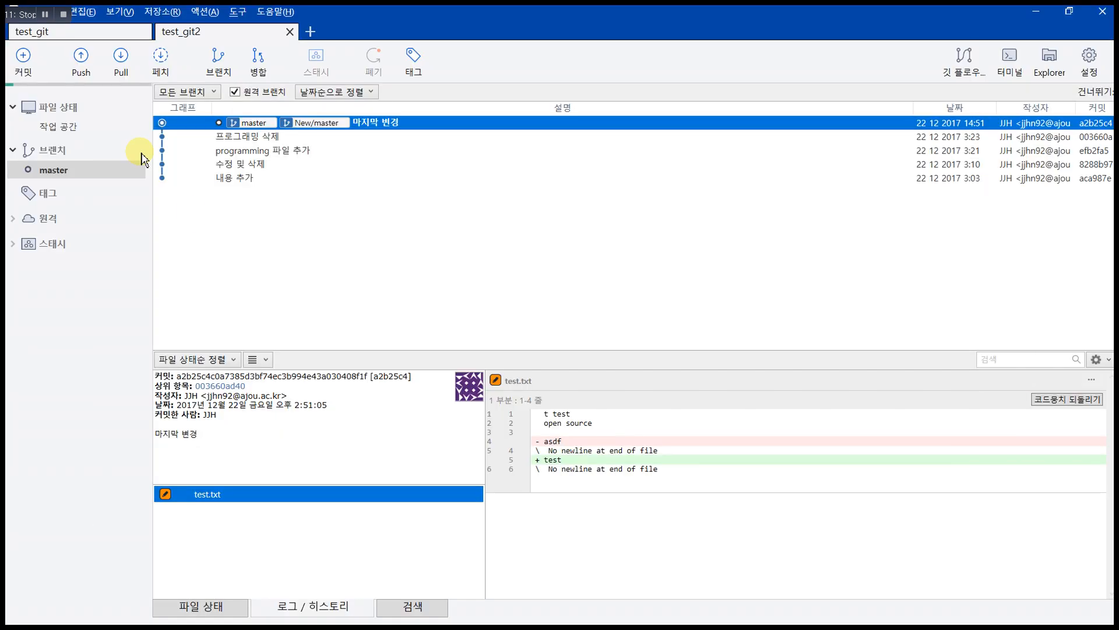
Step: Pull origin/master into test_git and inspect the newly arrived '마지막 변경' commit
{"action": "left_click", "coordinate": [73, 35]}
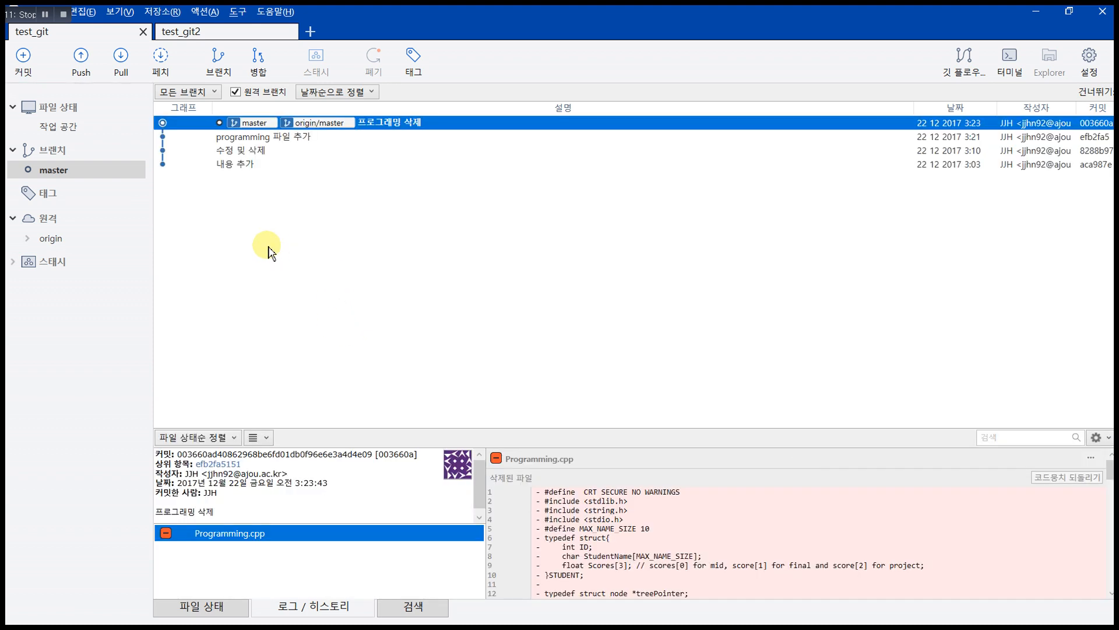
{"action": "left_click", "coordinate": [121, 68]}
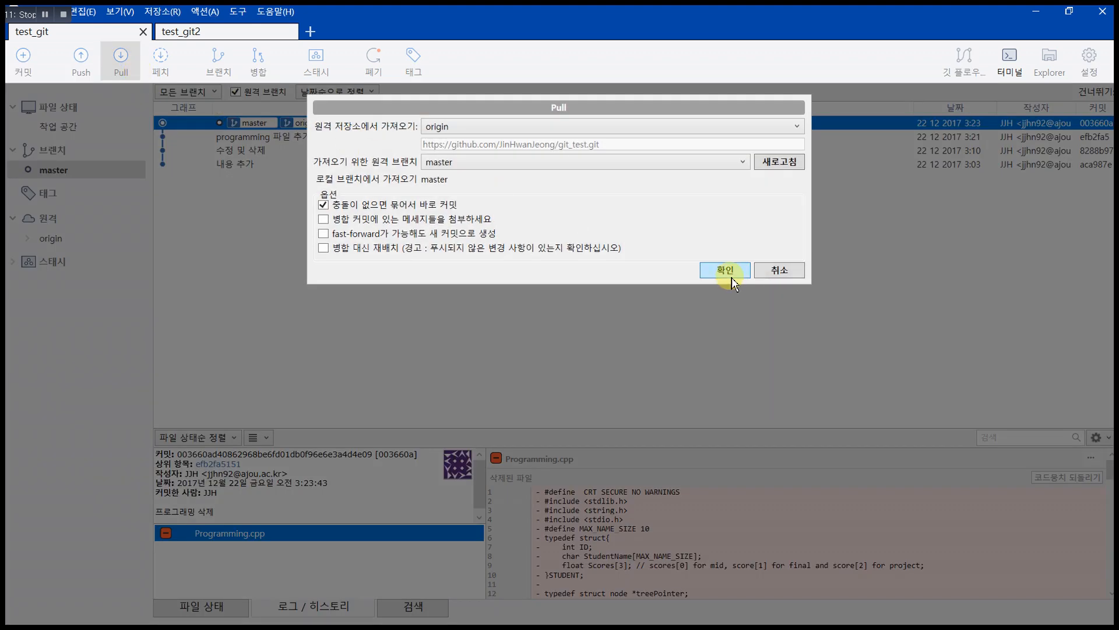
{"action": "left_click", "coordinate": [726, 271]}
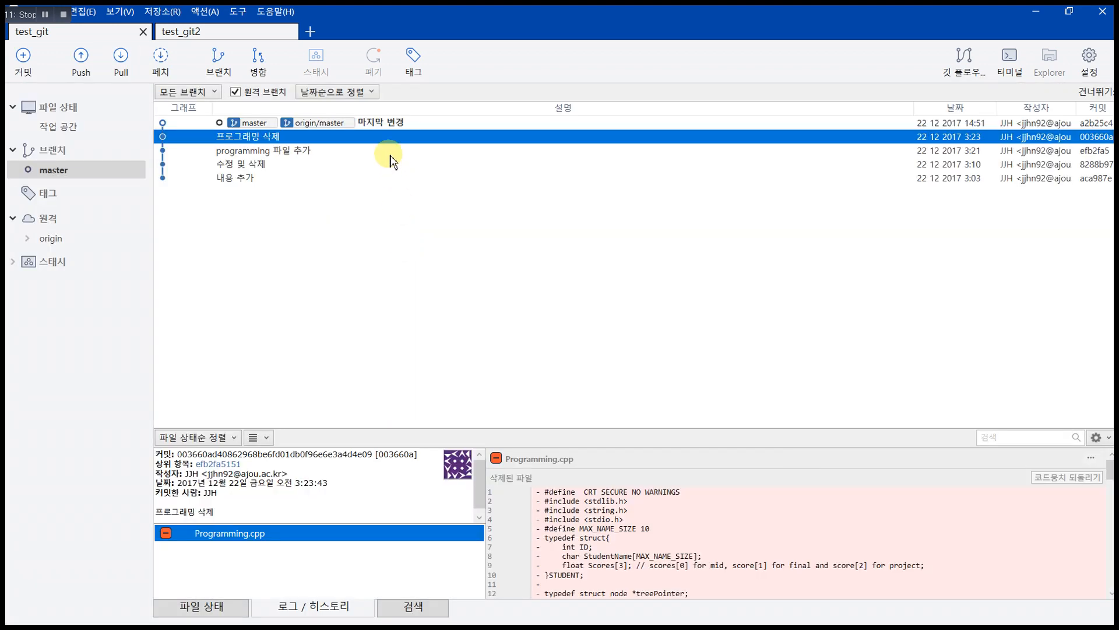
{"action": "left_click", "coordinate": [388, 122]}
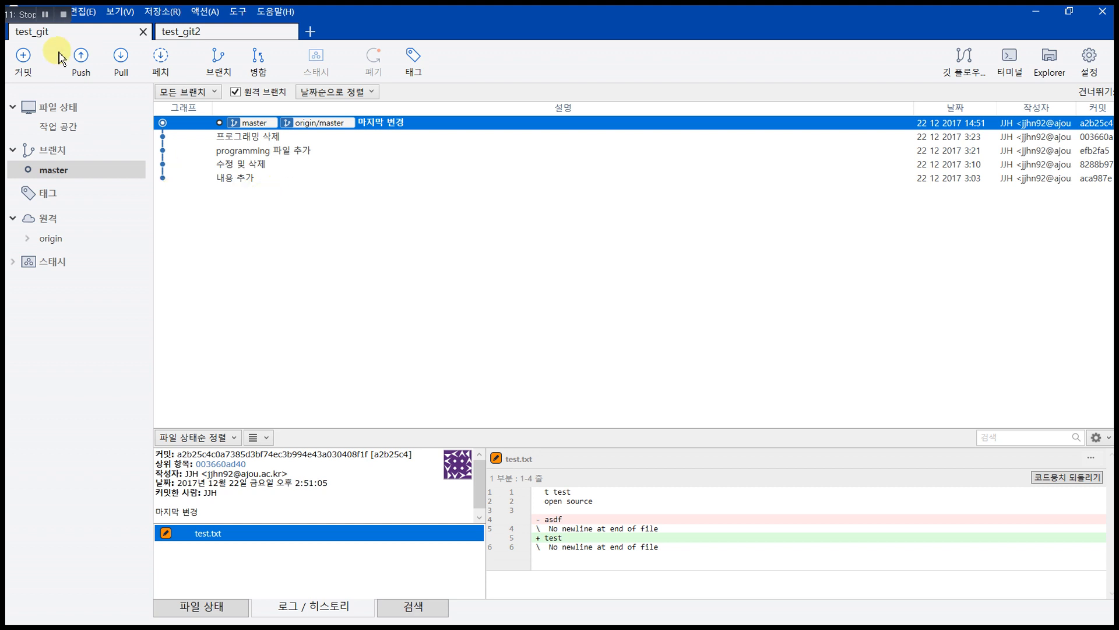
{"action": "left_click", "coordinate": [46, 16]}
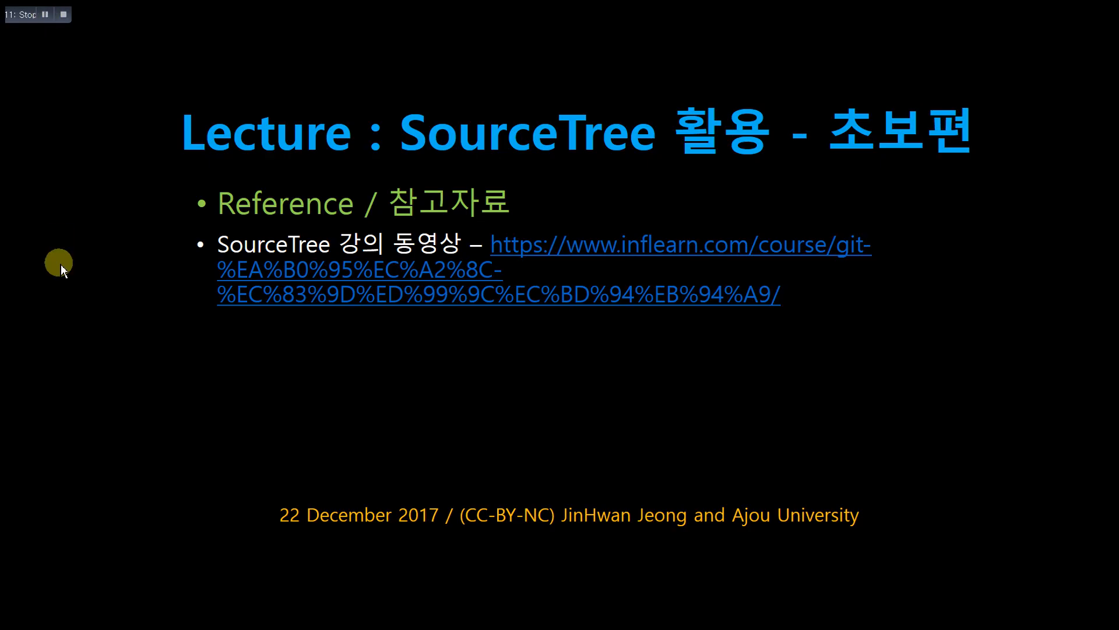